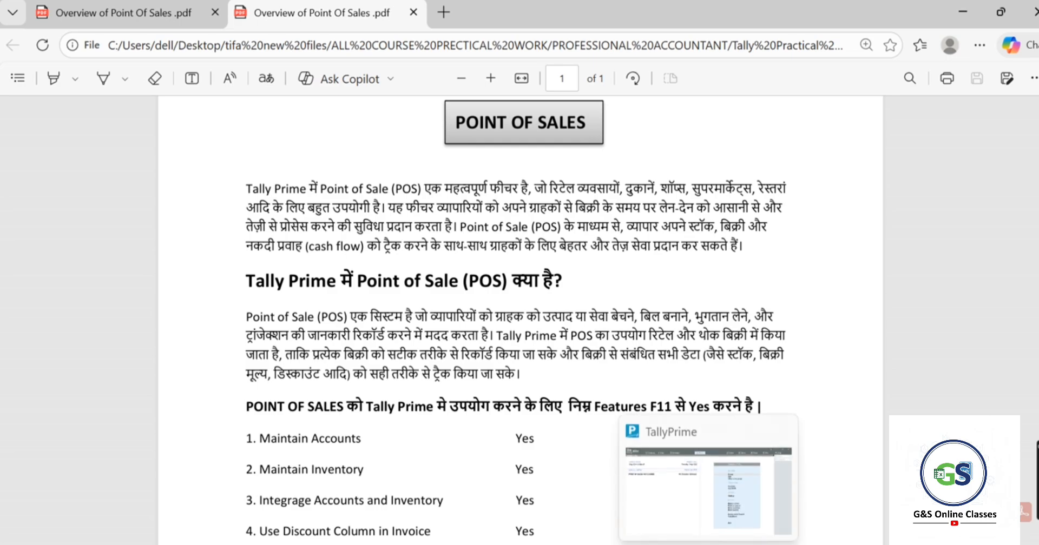
- Bring TallyPrime forward and review the Stock Item column of the Excel exercise sheet
click(692, 543)
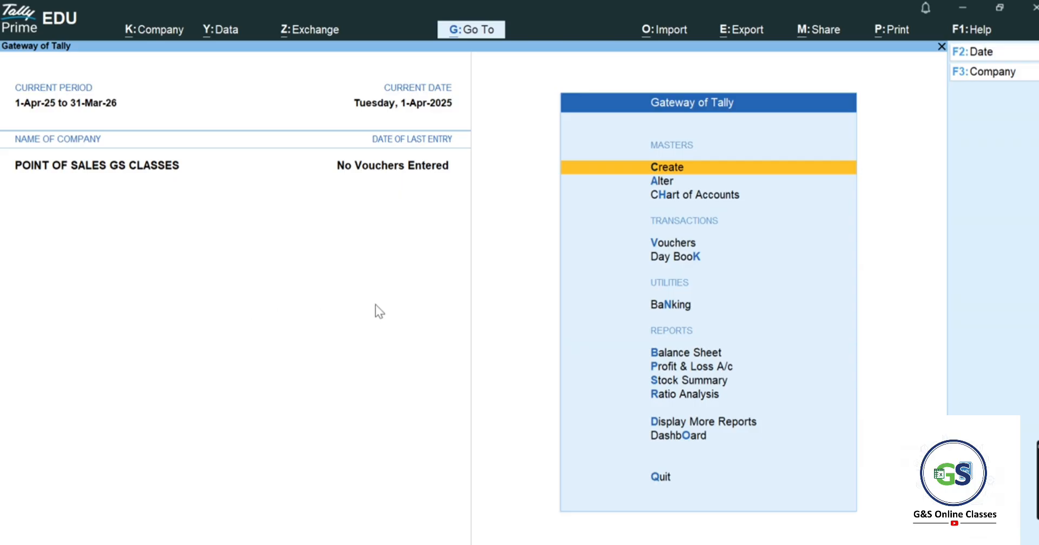
key(Down)
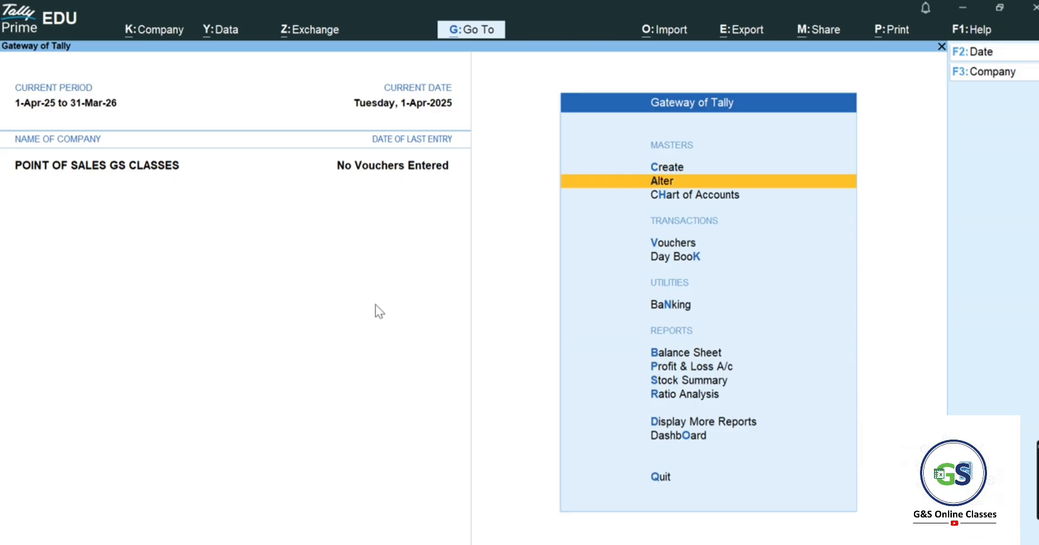
key(alt+Tab)
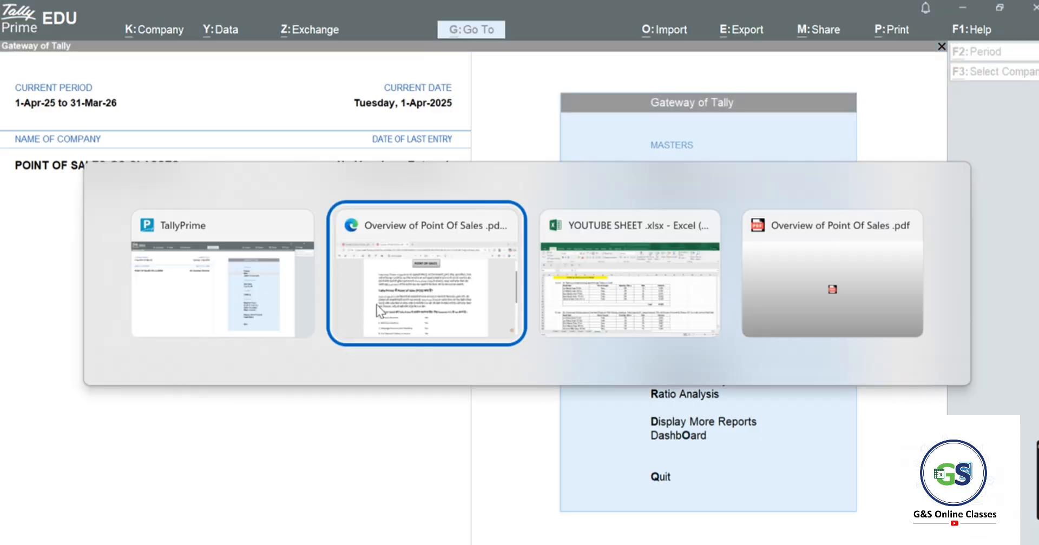
key(alt+Tab)
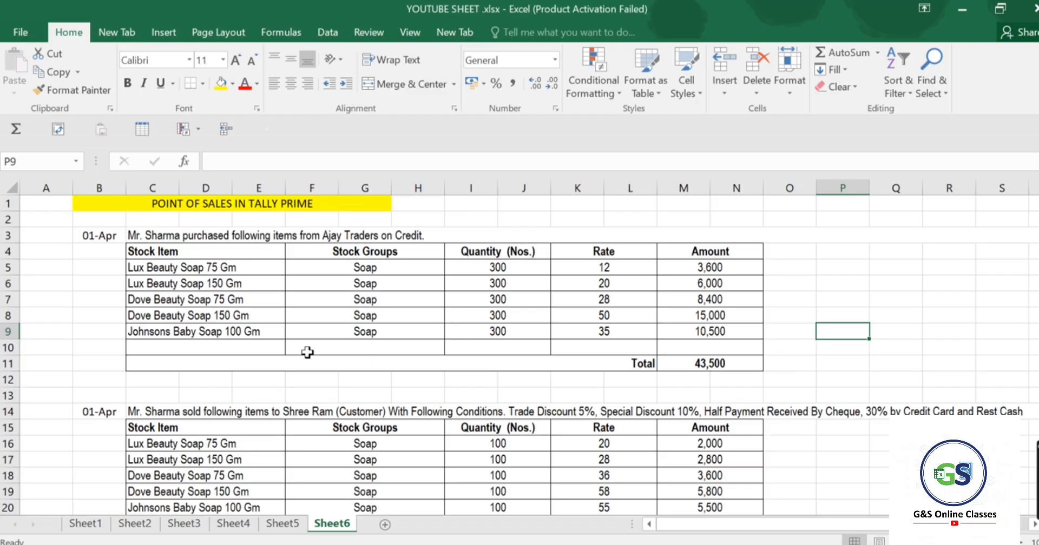
click(223, 253)
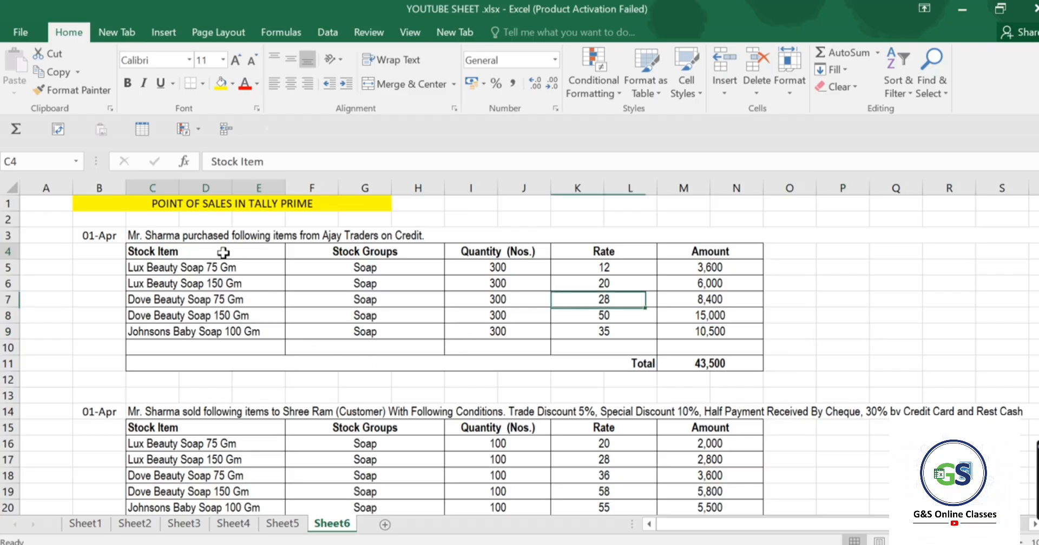
key(alt+Tab)
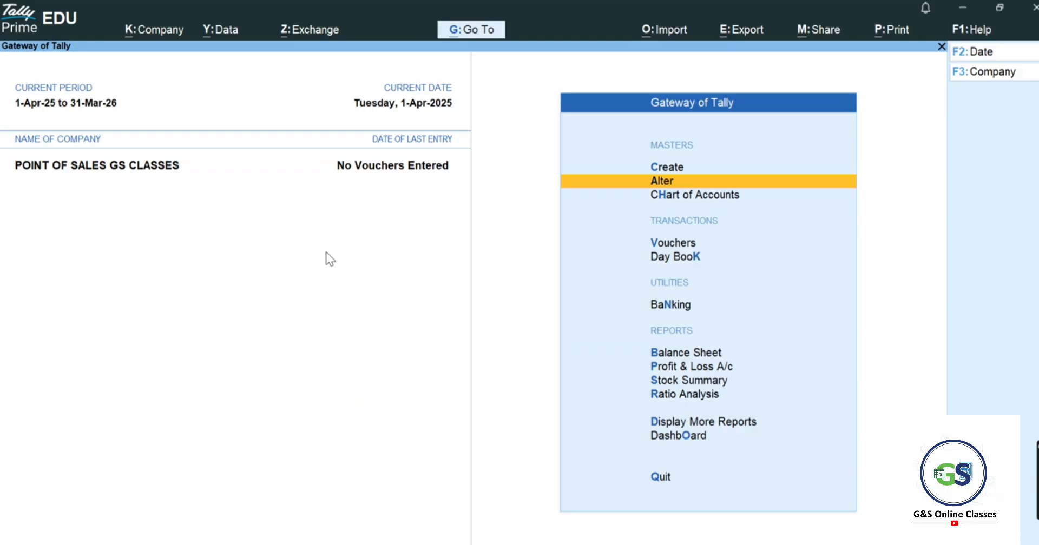
- Start a new Purchase voucher from Vouchers
key(Down)
key(Down)
key(Return)
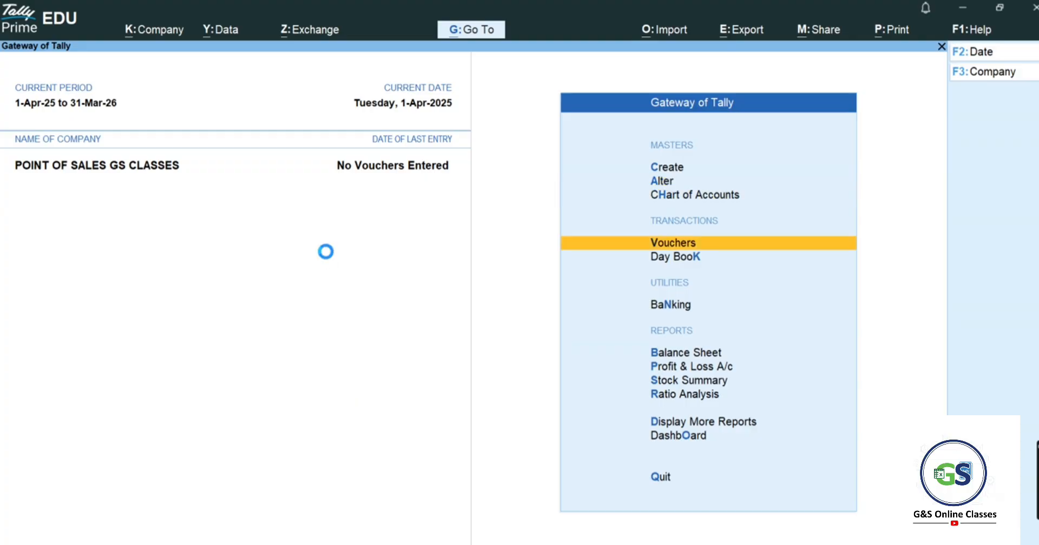
key(F9)
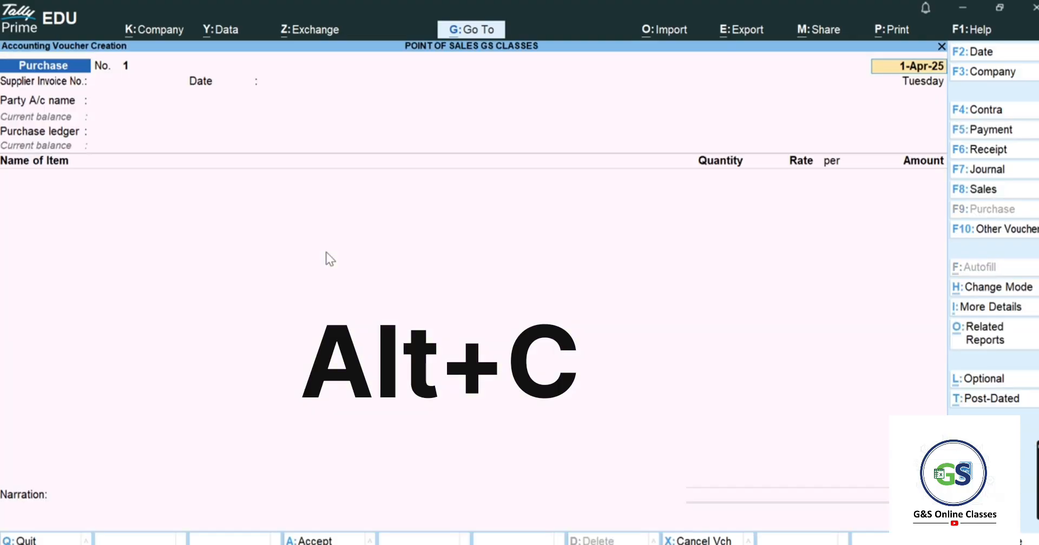
key(Return)
key(Return)
key(Return)
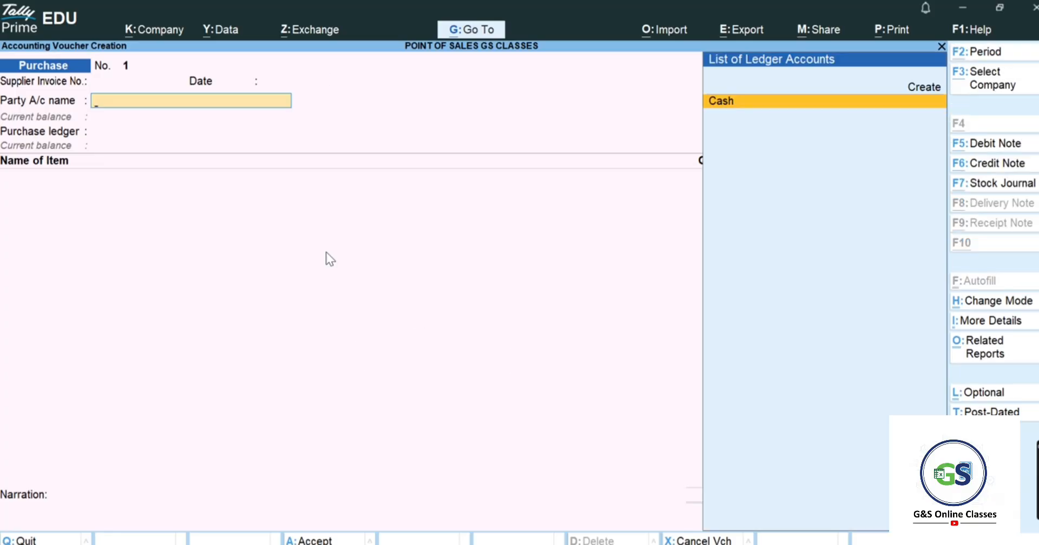
- Create party ledger Ajay Traders under Sundry Creditors and set it on the voucher
key(alt+c)
text(Ajay)
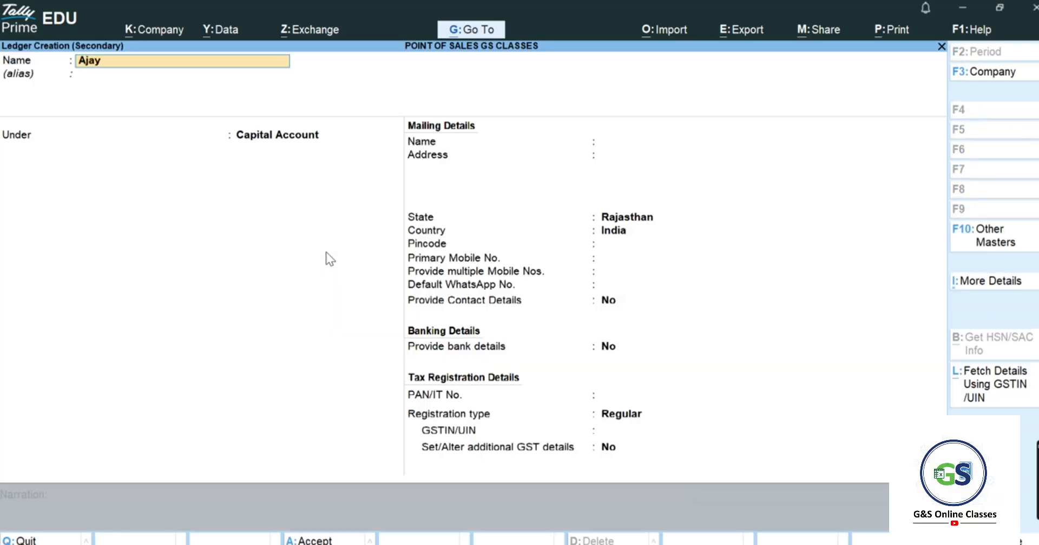
text( Traderrs)
key(BackSpace)
key(BackSpace)
text(s)
key(Return)
text(Sun)
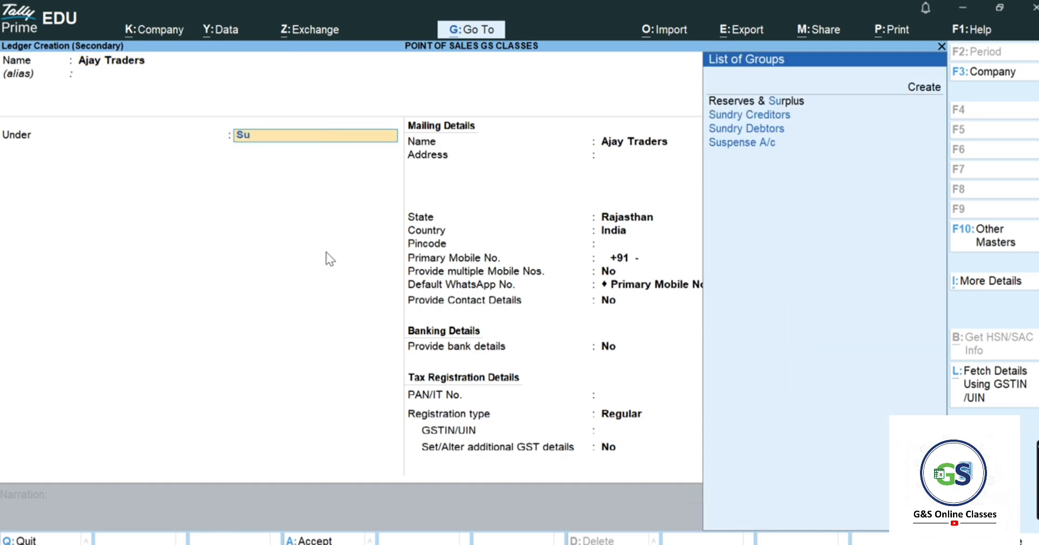
key(Return)
key(Return)
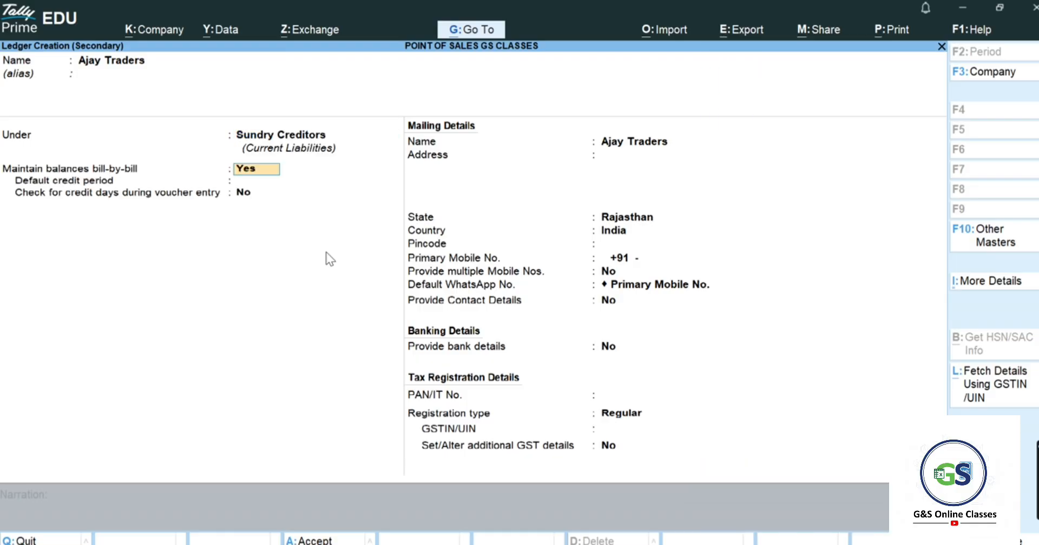
key(Return)
key(ctrl)
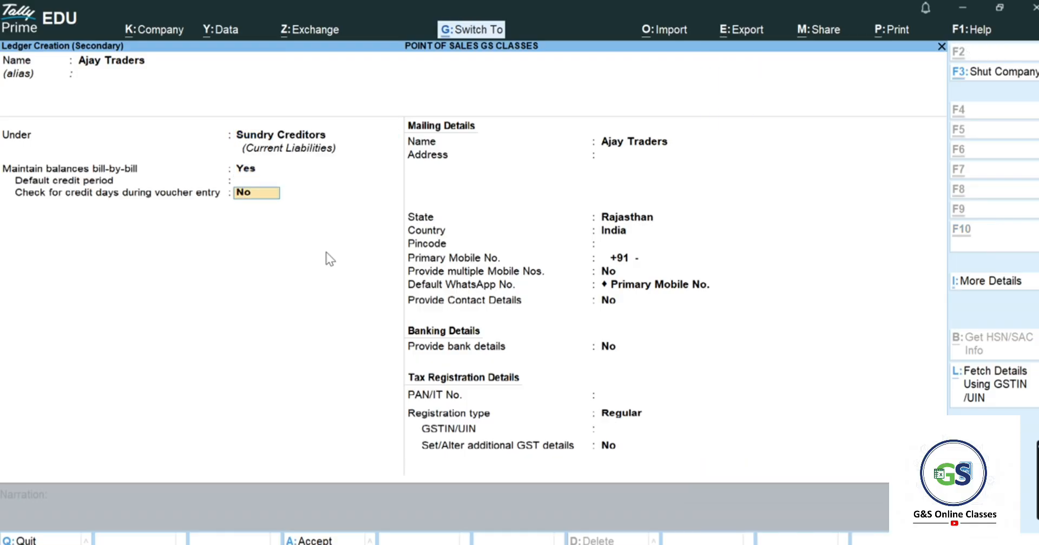
key(ctrl+a)
- Skip the voucher's receipt and party details
key(Return)
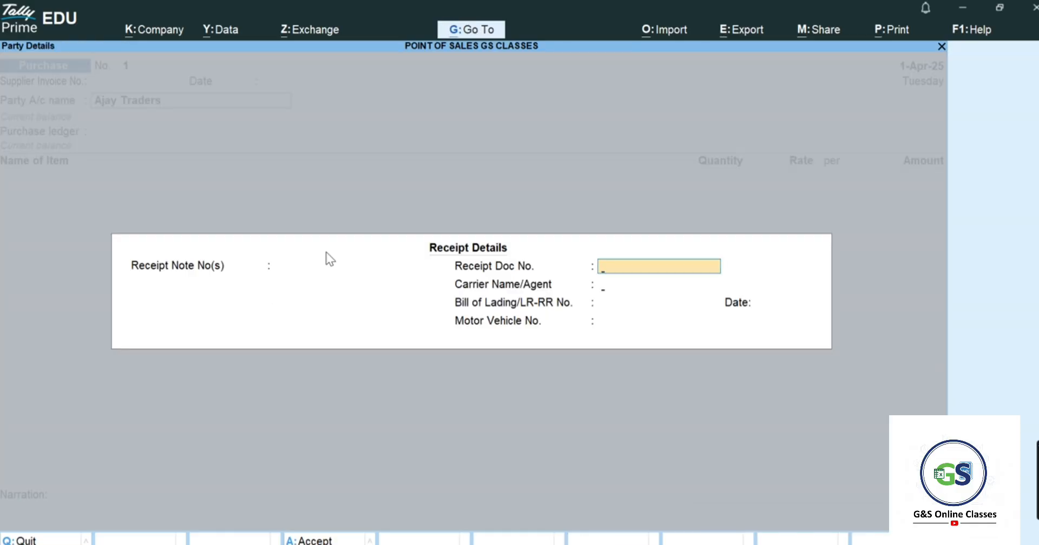
key(Return)
key(Return)
key(Return)
key(Return)
key(Return)
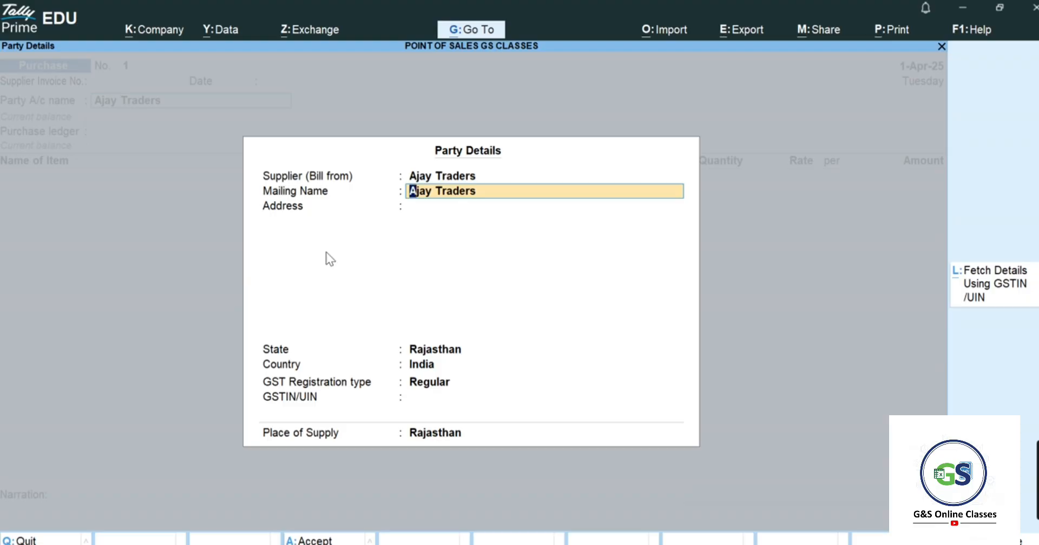
key(ctrl+a)
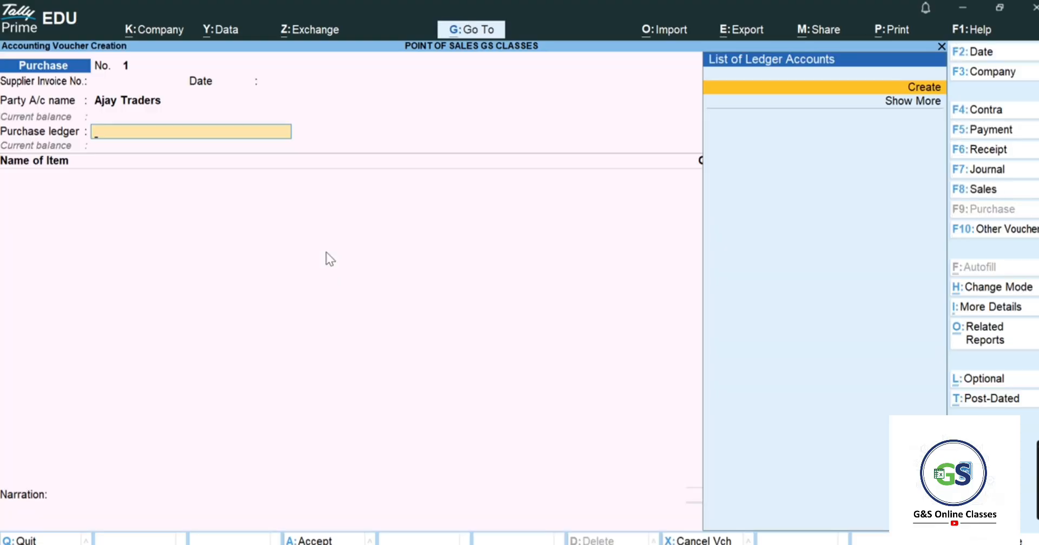
- Create a Purchase ledger under Purchase Accounts and set it as the voucher's purchase ledger
key(Return)
text(Purchase)
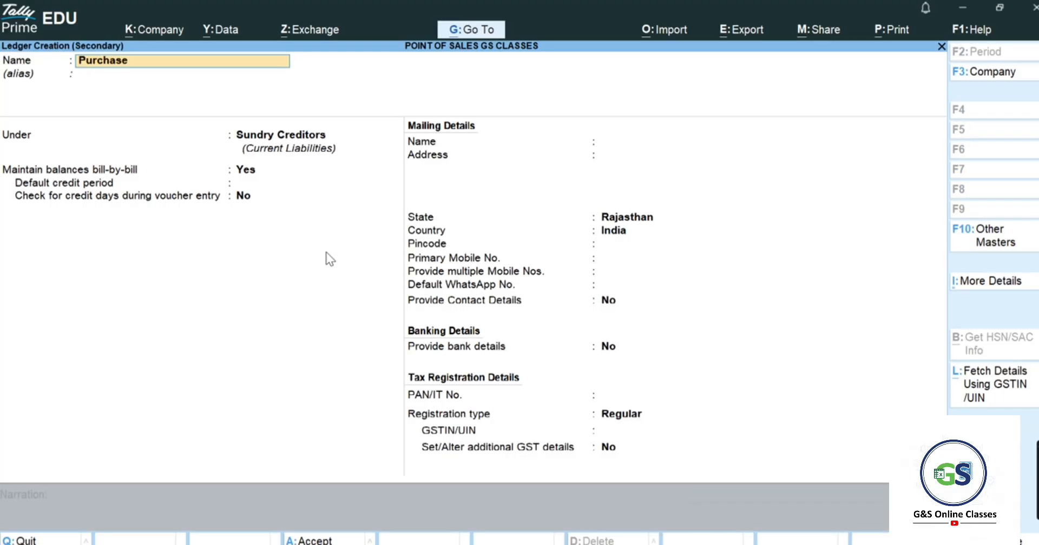
key(Return)
text(P)
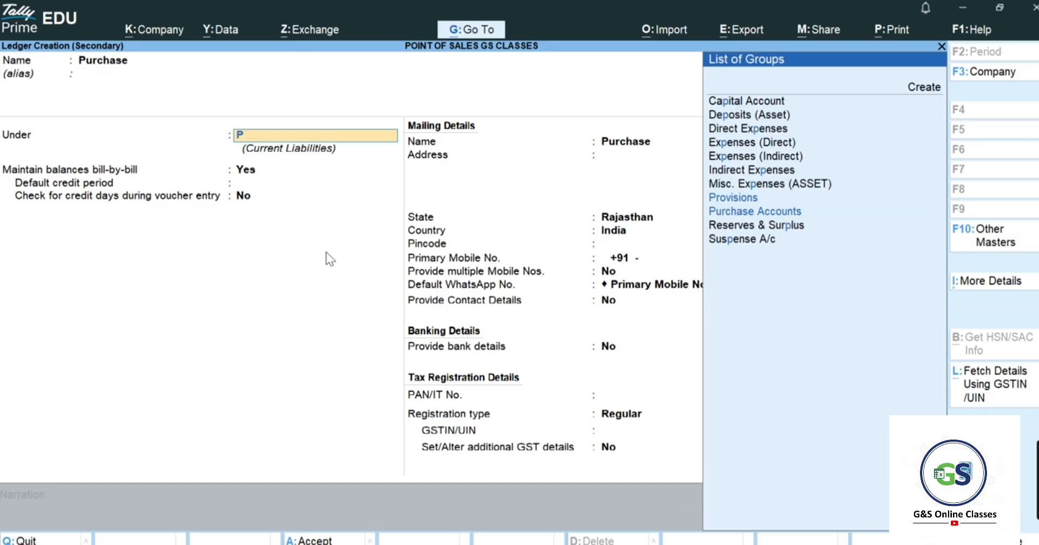
text(urchase)
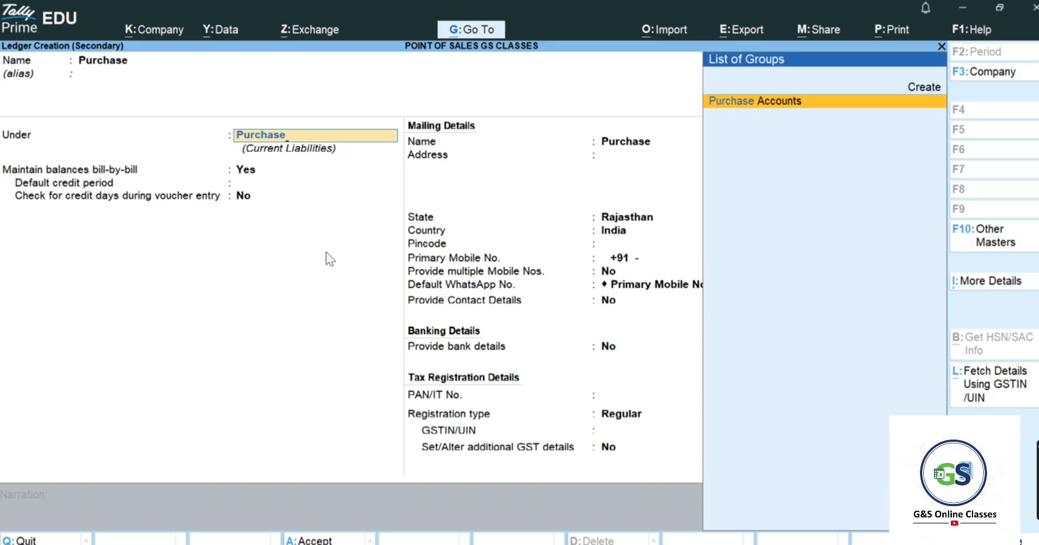
key(Return)
key(Return)
key(ctrl+a)
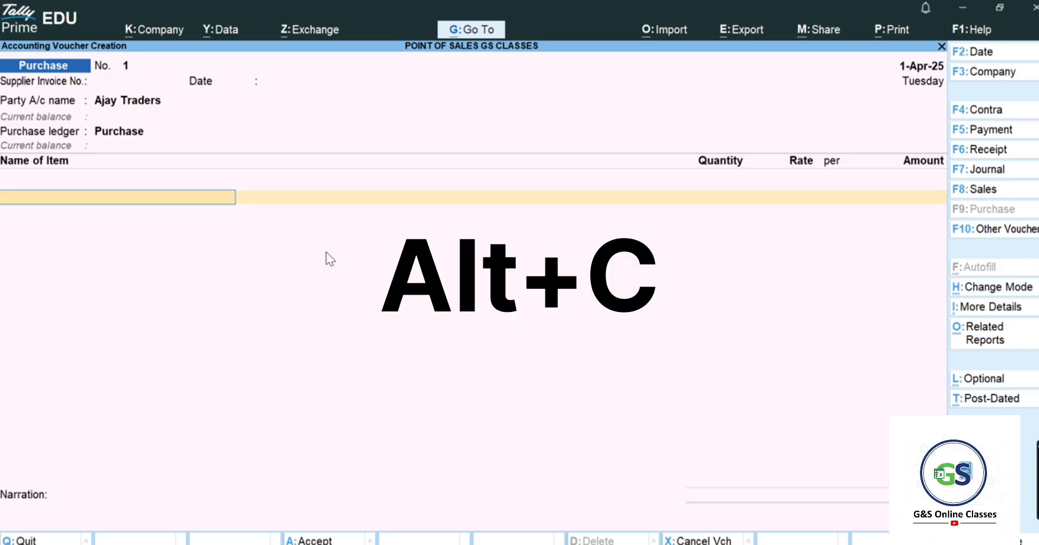
key(alt+c)
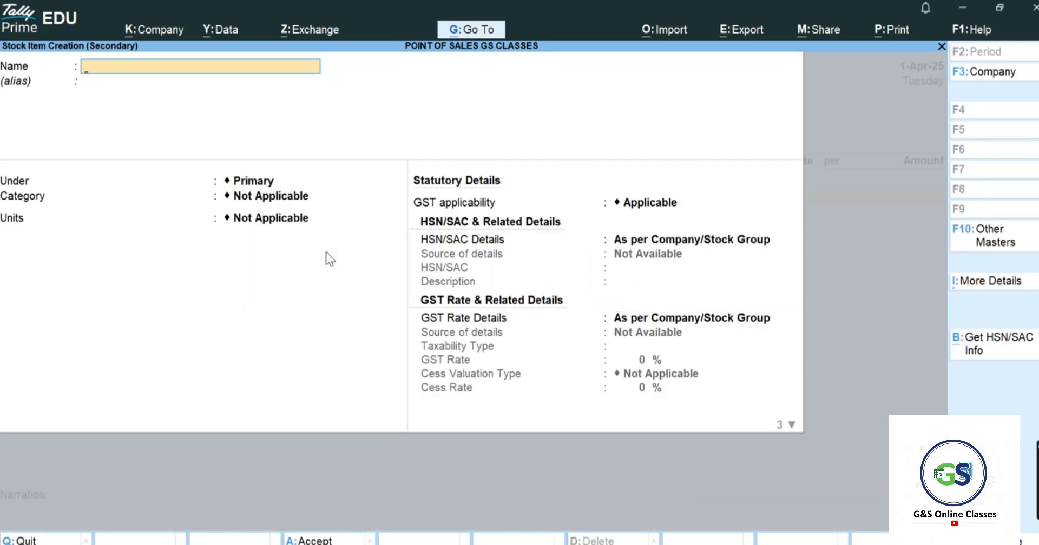
- Name the new stock item Lux Beauty Soap 75 Gm, copied from cell C5 in Excel
key(alt+Tab)
click(219, 267)
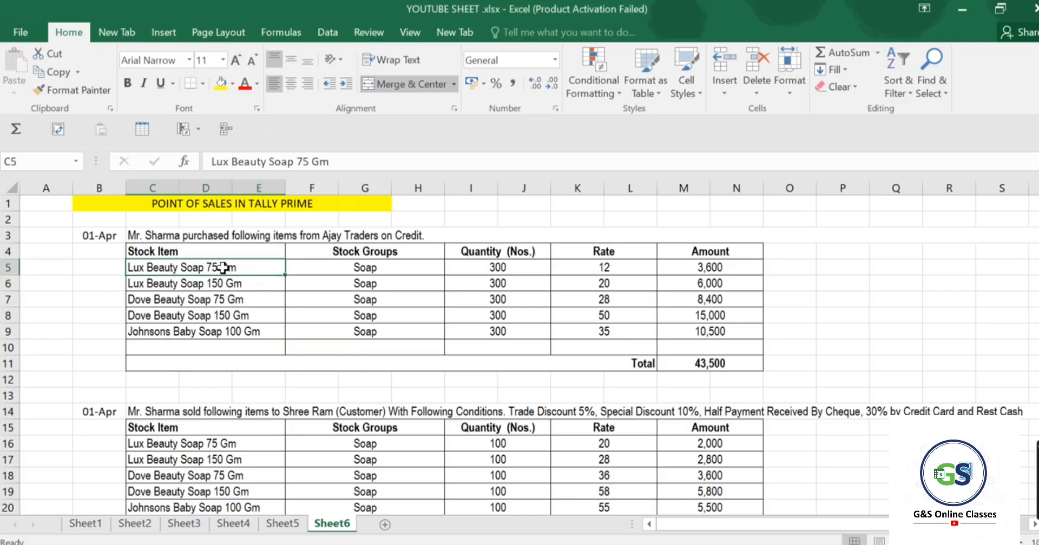
key(ctrl+c)
key(alt+Tab)
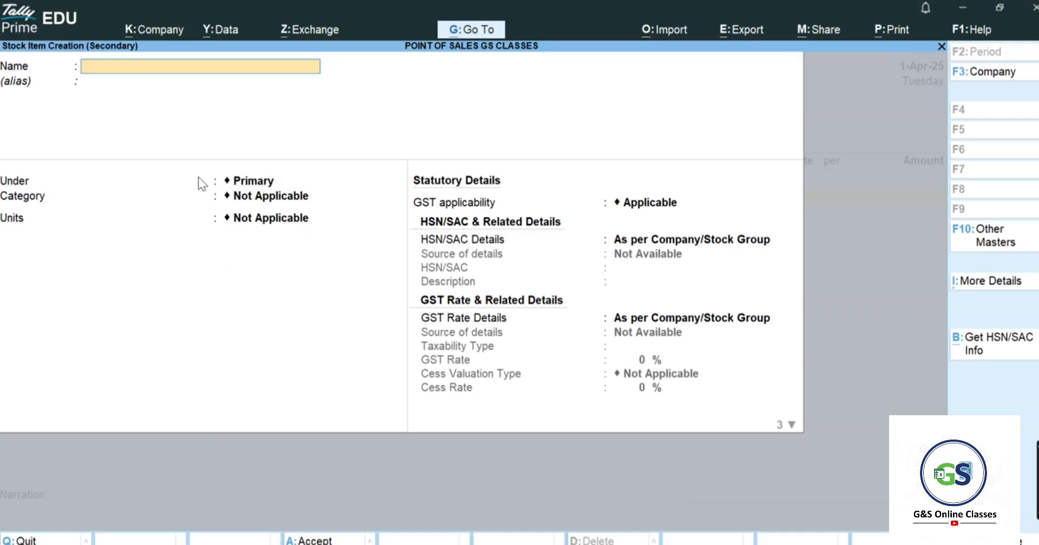
key(ctrl+alt+v)
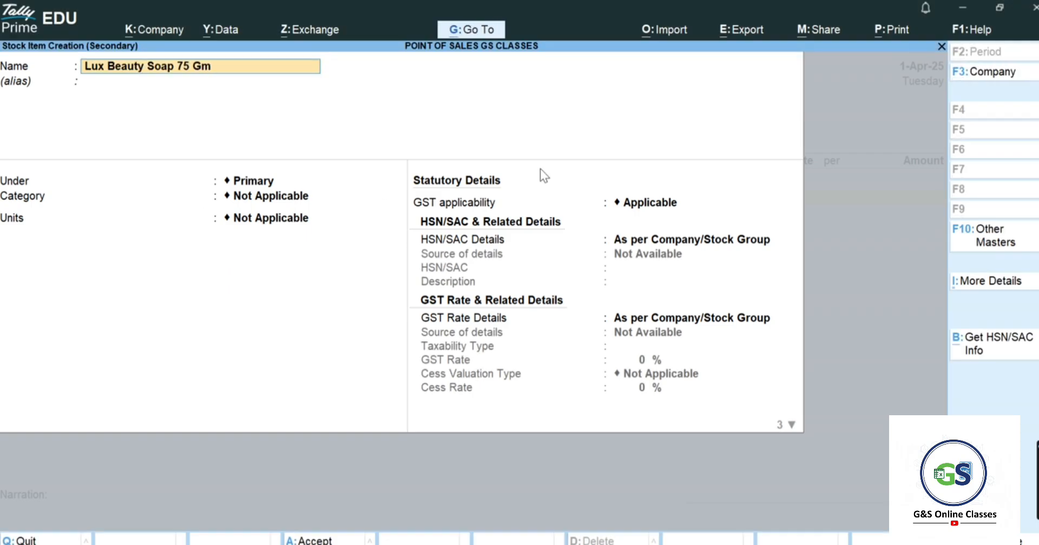
key(Return)
key(Return)
- Create the stock group Soap and assign it to the item
key(alt+Tab)
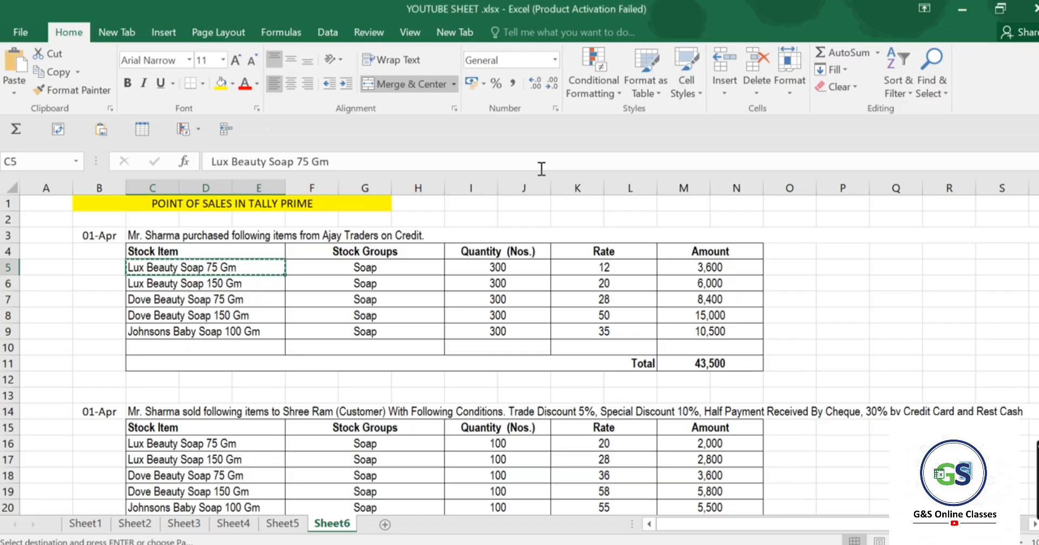
click(431, 267)
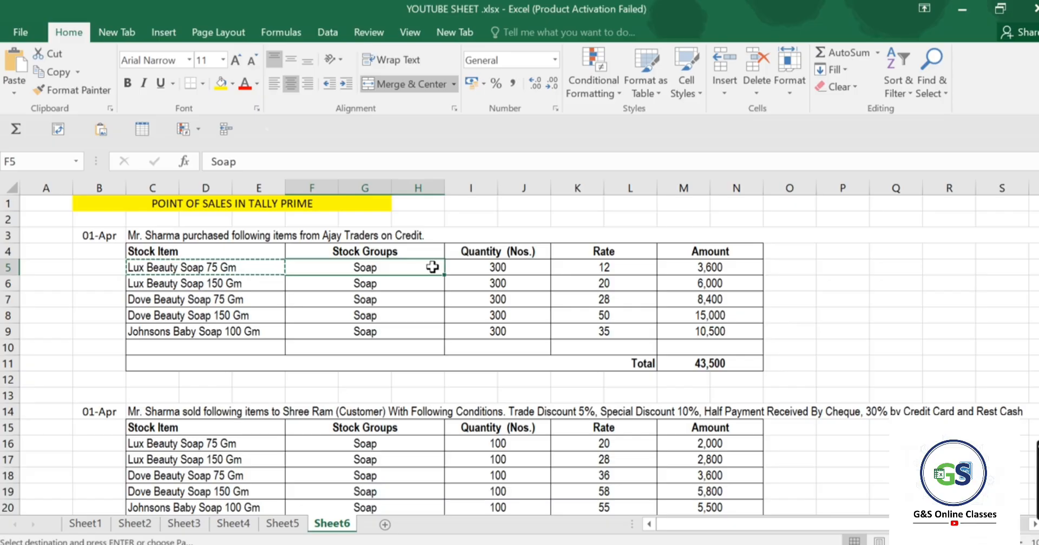
key(alt+Tab)
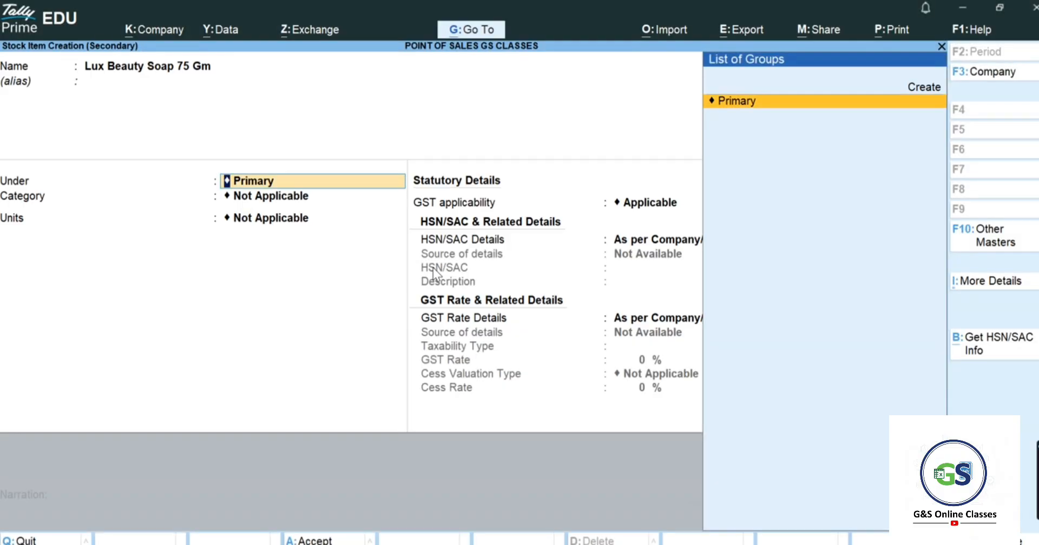
key(Up)
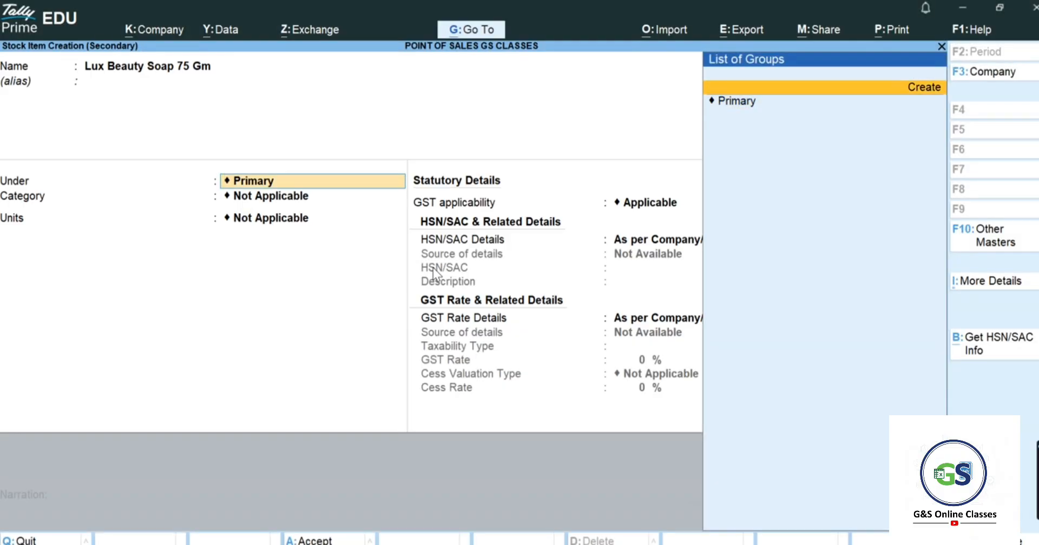
key(Return)
text(Soa)
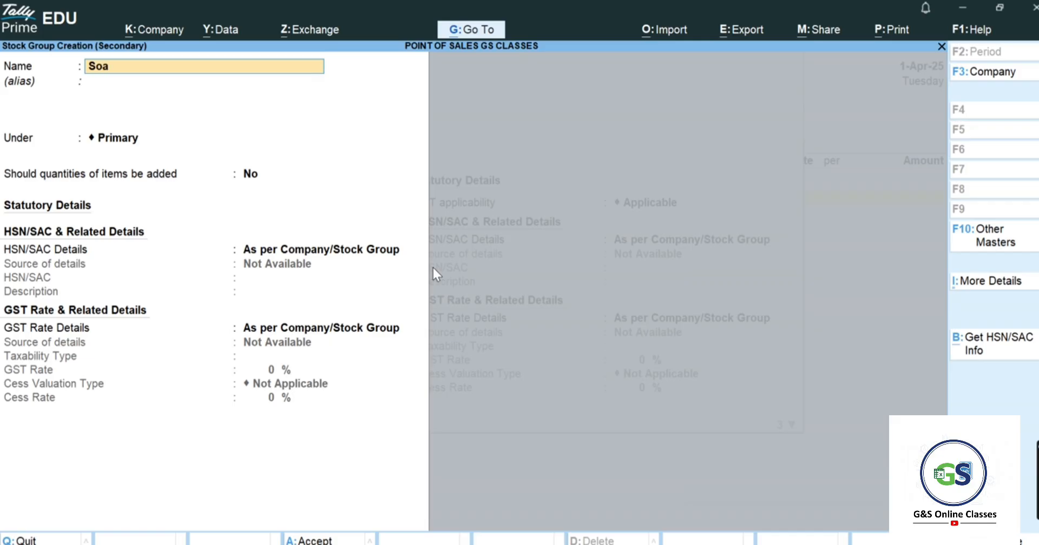
text(p)
key(Return)
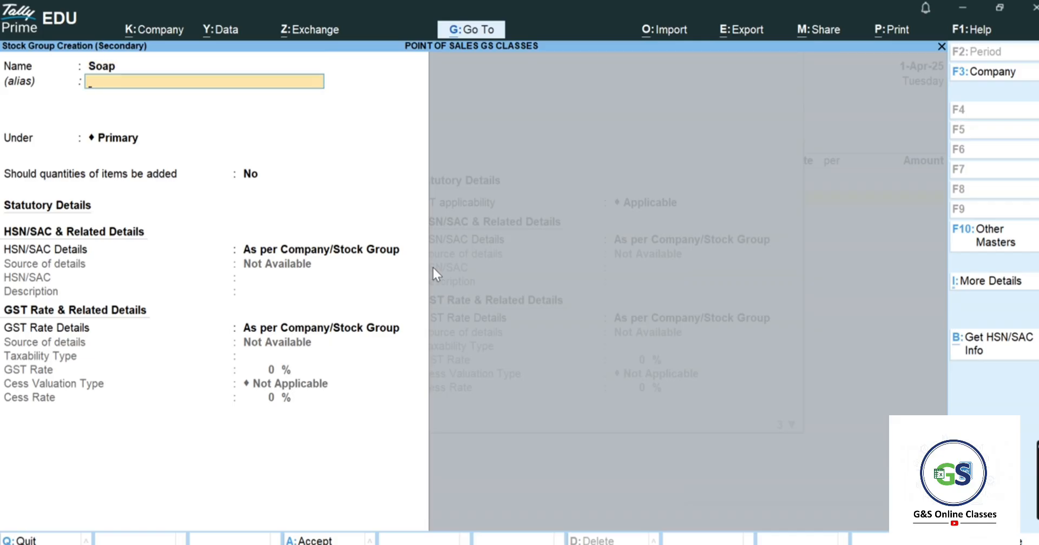
key(ctrl+a)
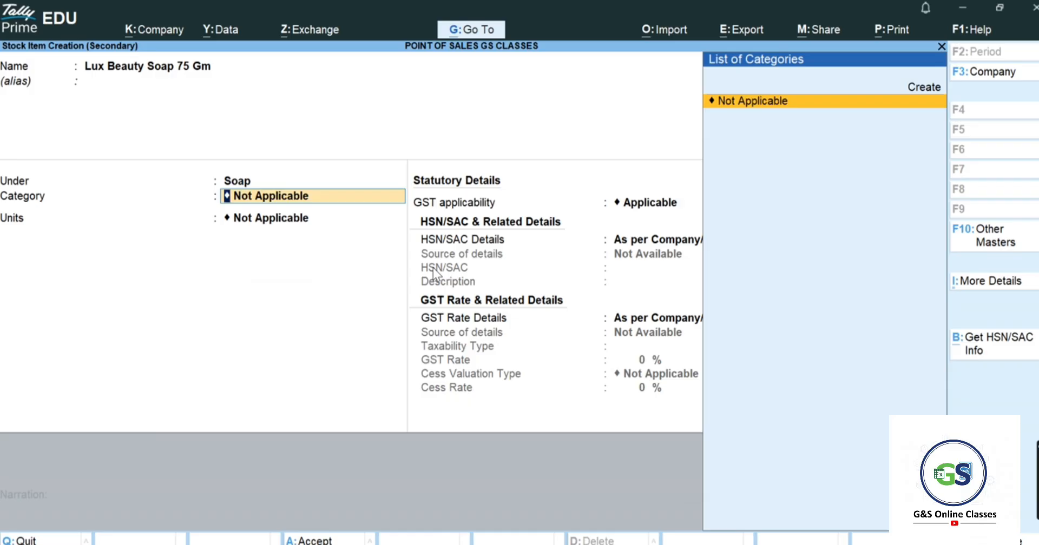
- Create unit nos for the item and save Lux Beauty Soap 75 Gm
key(Return)
key(Up)
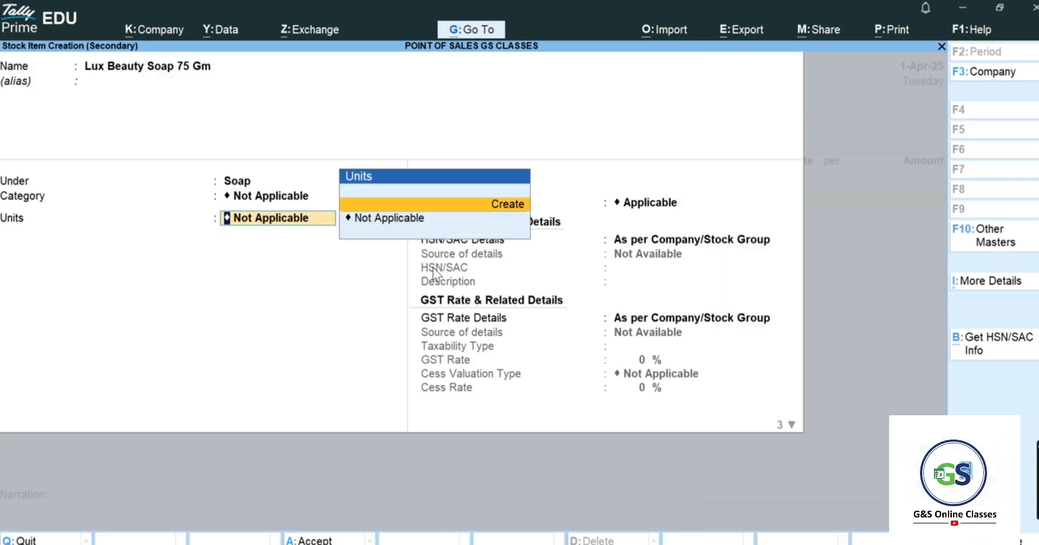
key(Return)
key(alt+Tab)
click(433, 267)
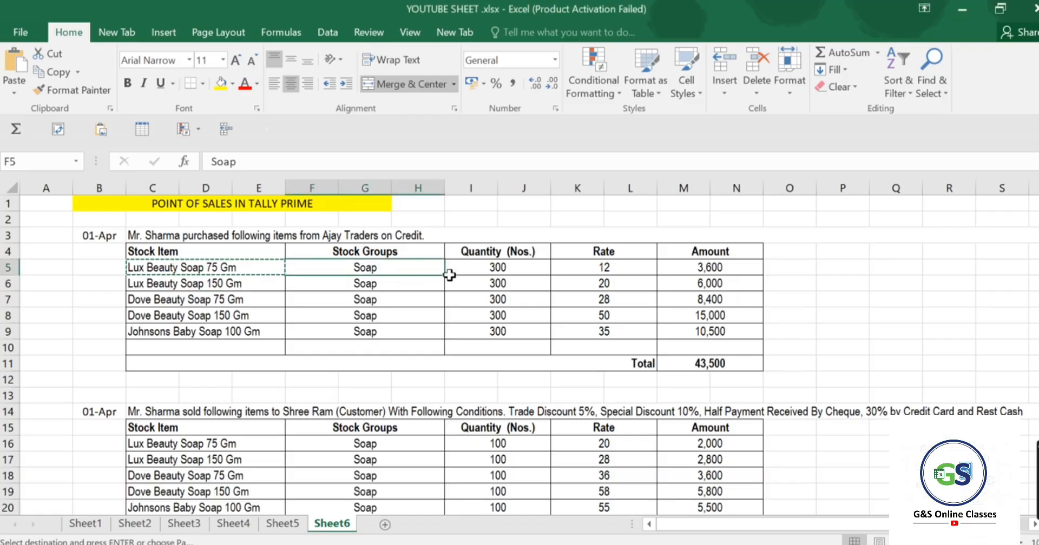
click(529, 251)
key(alt+Tab)
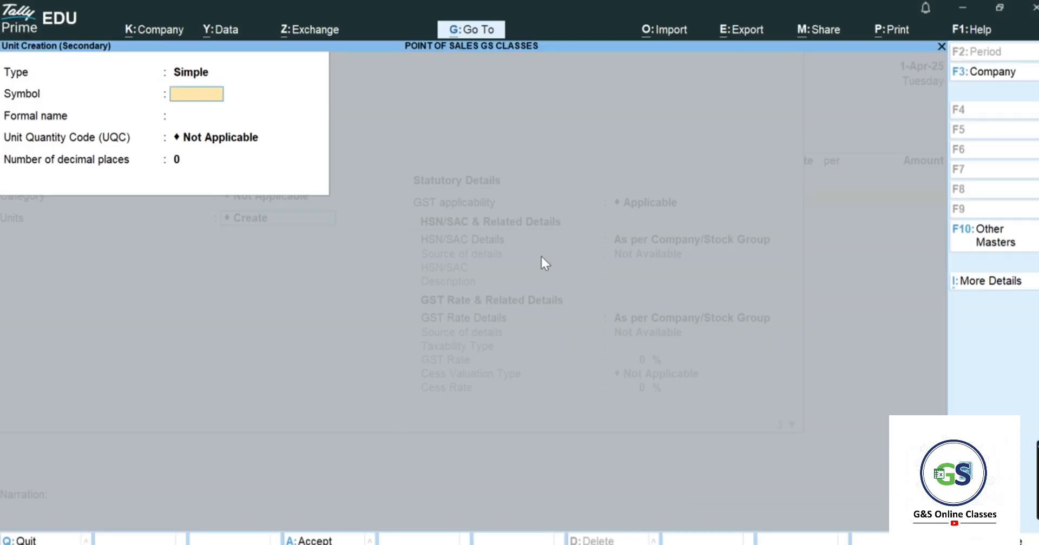
text(nos)
key(Return)
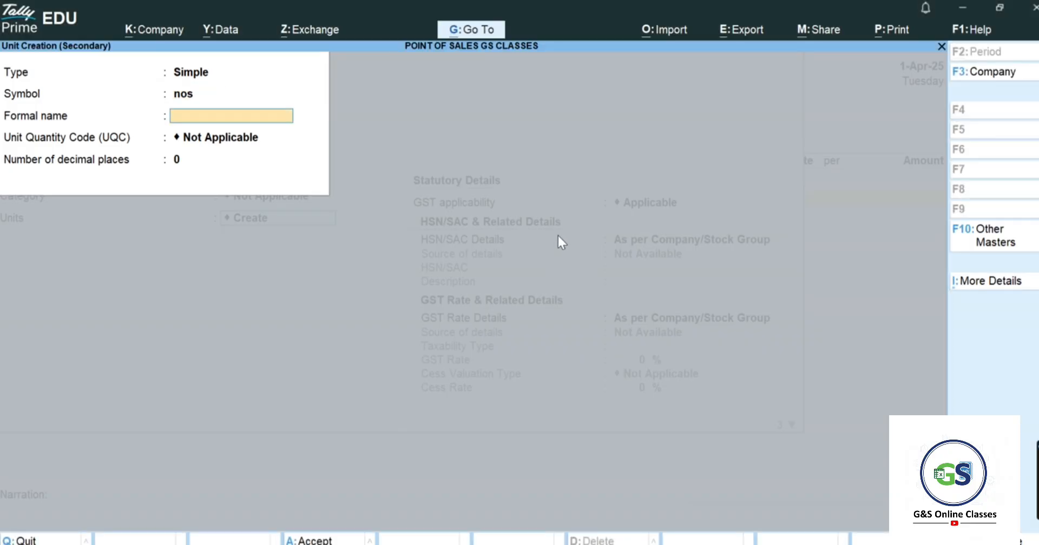
key(ctrl+a)
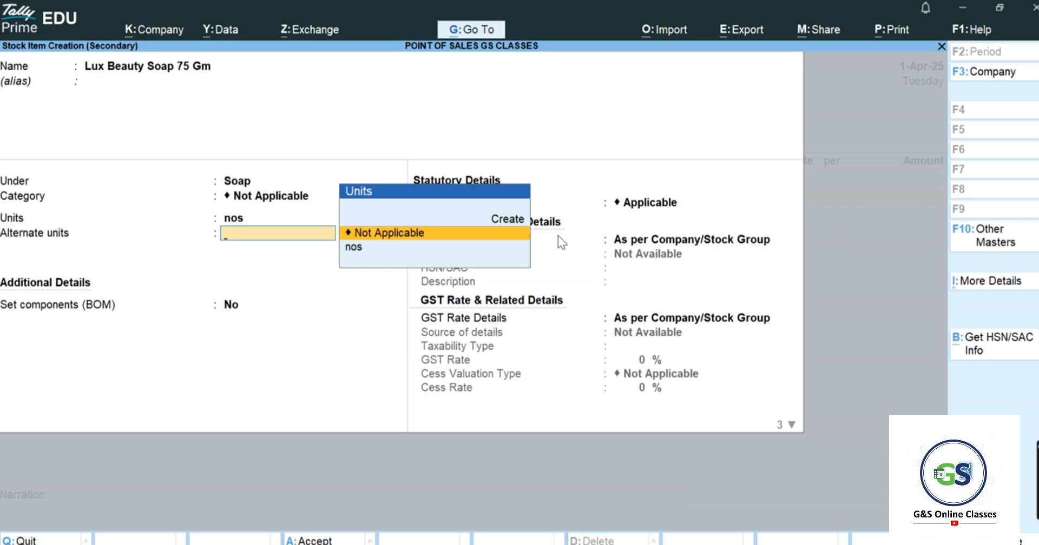
key(Return)
key(ctrl+a)
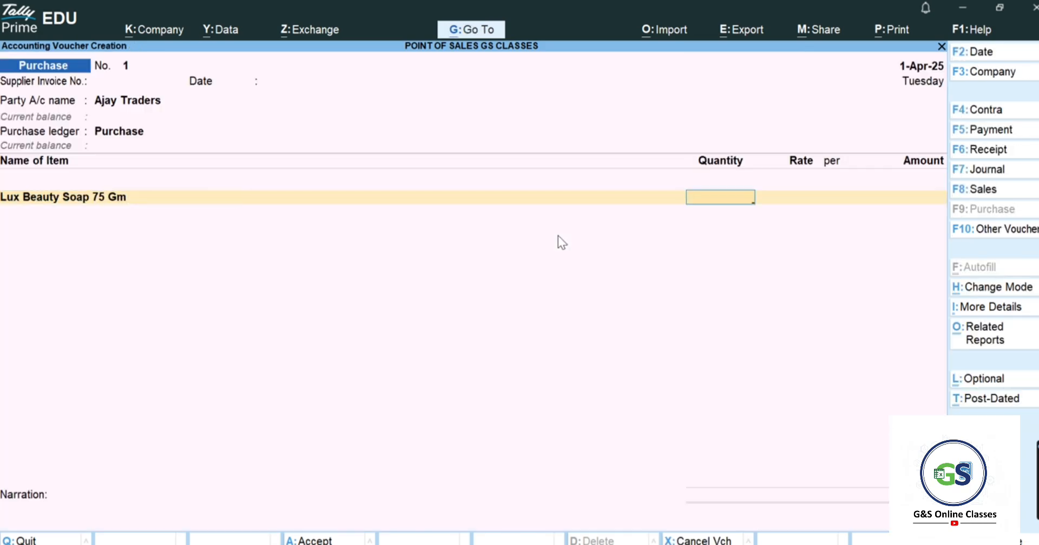
- Enter 300 nos at rate 12 for Lux Beauty Soap 75 Gm, amounting to 3,600.00
key(alt+Tab)
key(alt+Tab)
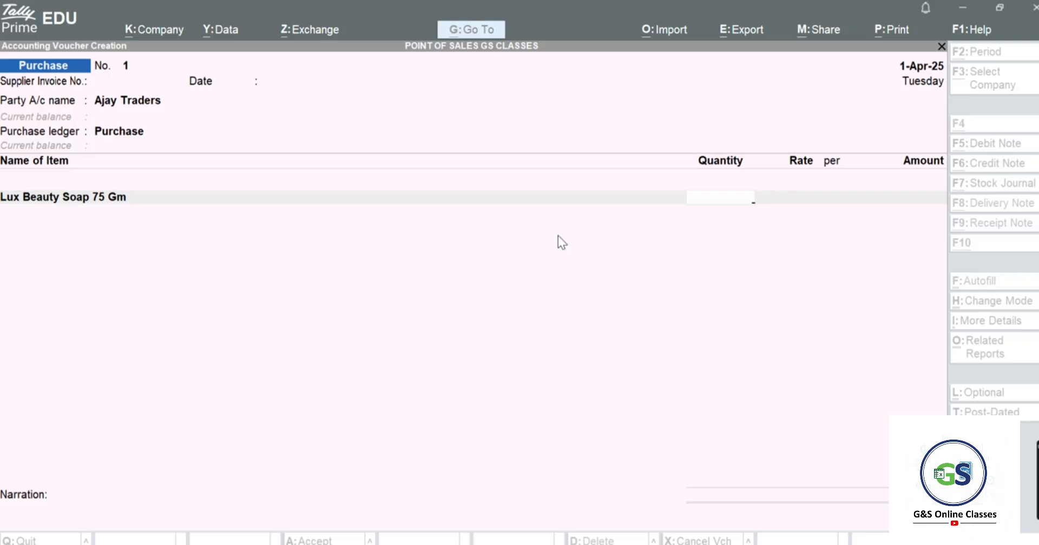
text(300)
key(Return)
text(1)
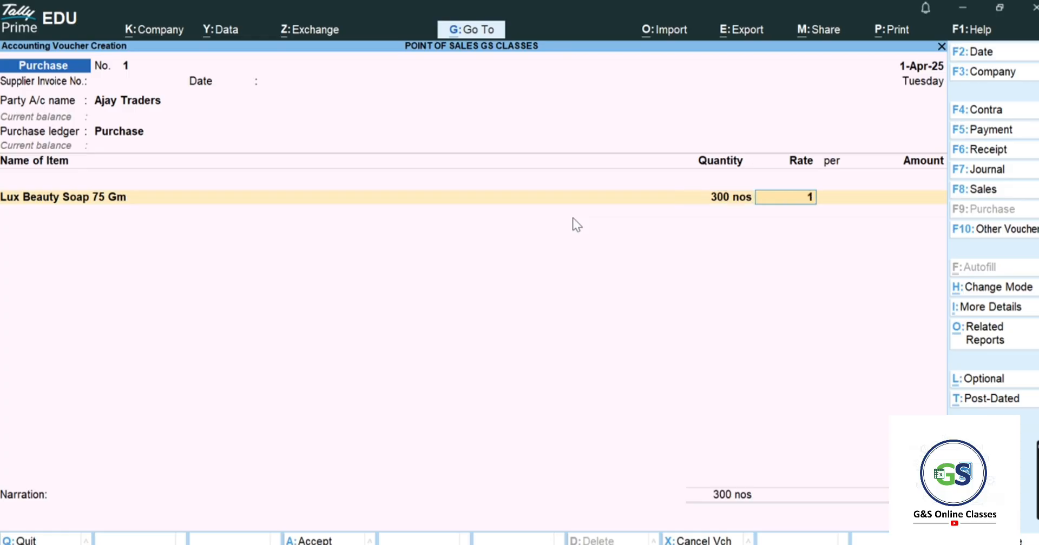
text(2)
key(Return)
key(Return)
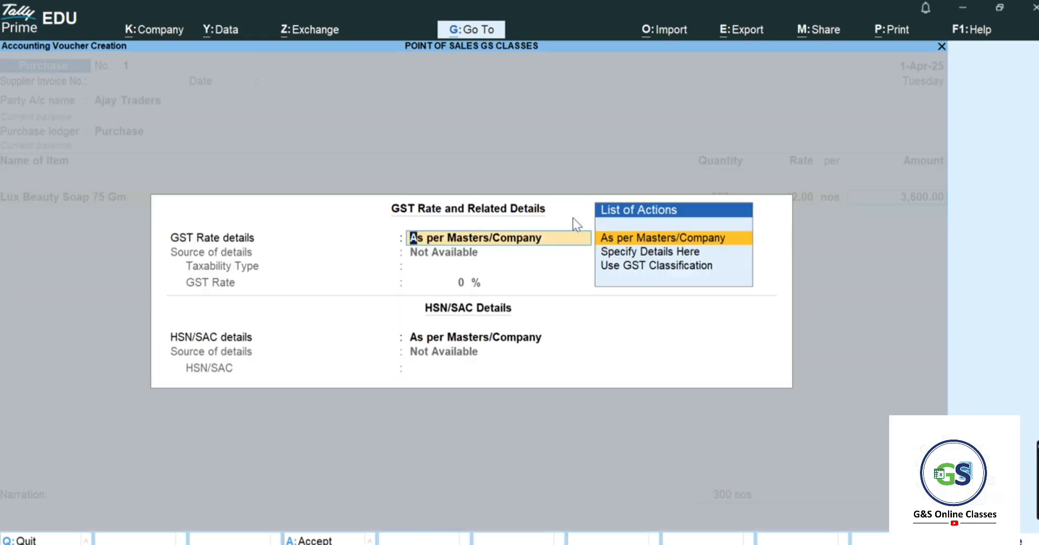
key(ctrl+a)
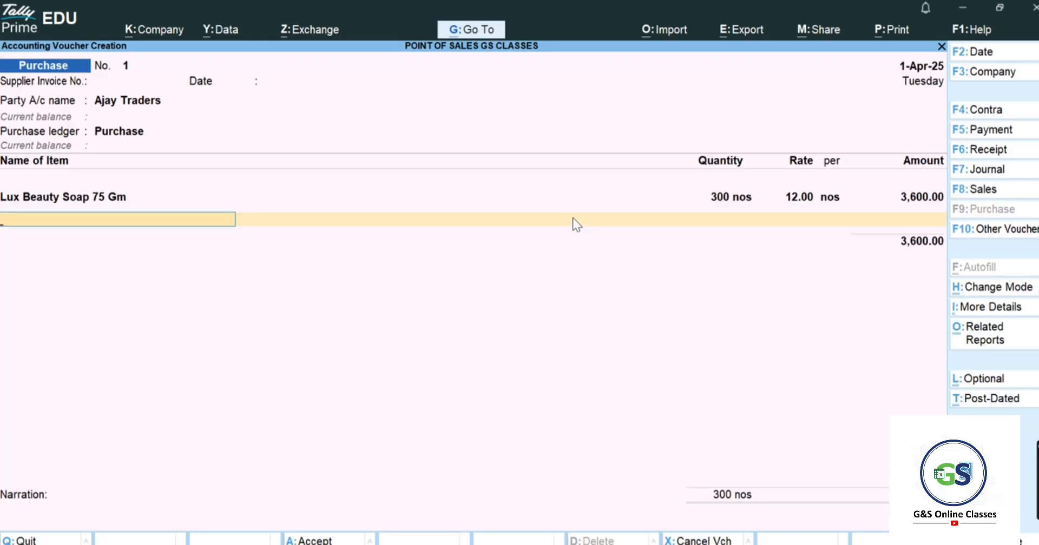
key(alt+c)
- Create stock item Lux Beauty Soap 150 Gm under Soap with unit nos
key(alt+Tab)
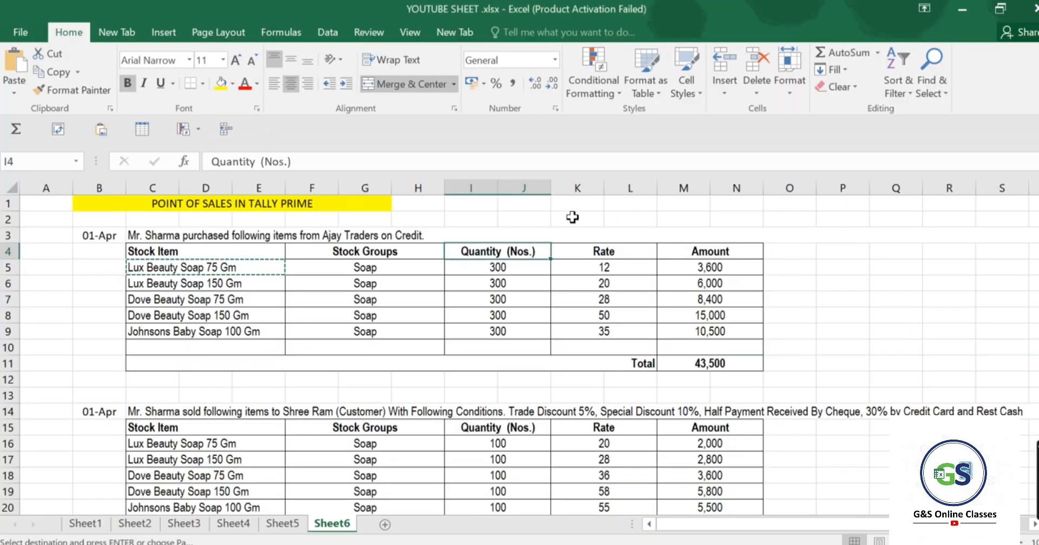
click(238, 286)
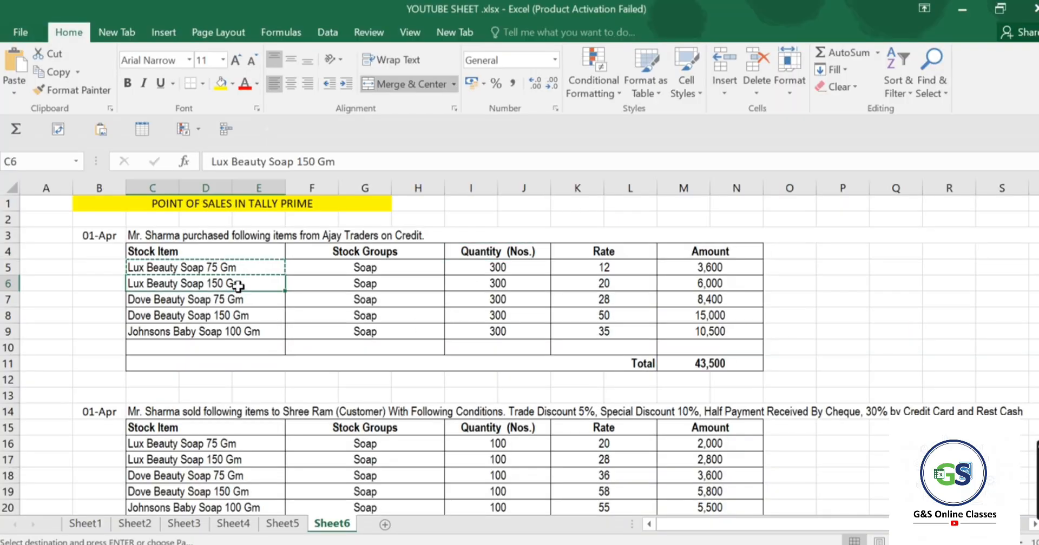
key(ctrl+c)
key(alt+Tab)
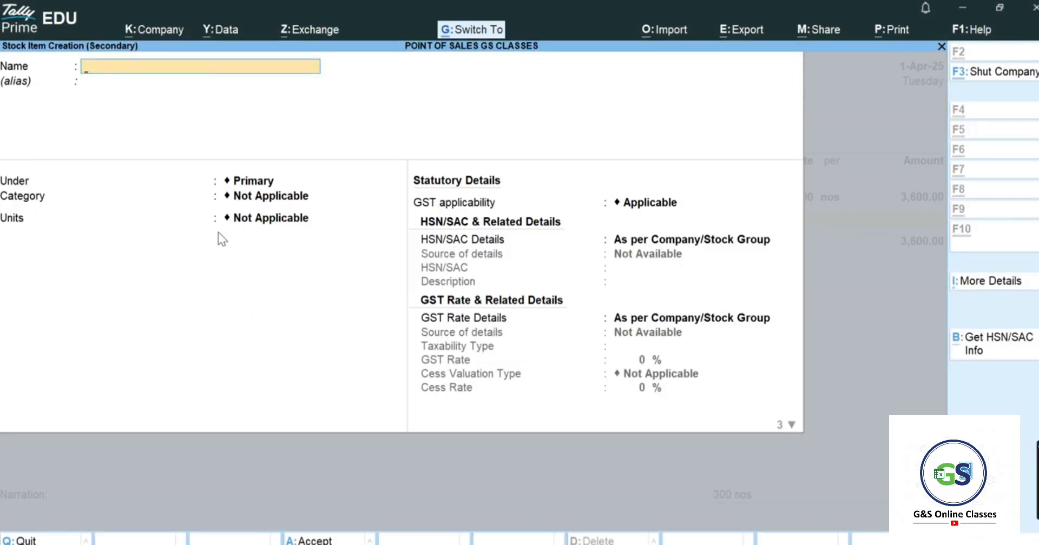
key(ctrl+alt+v)
key(Return)
key(Return)
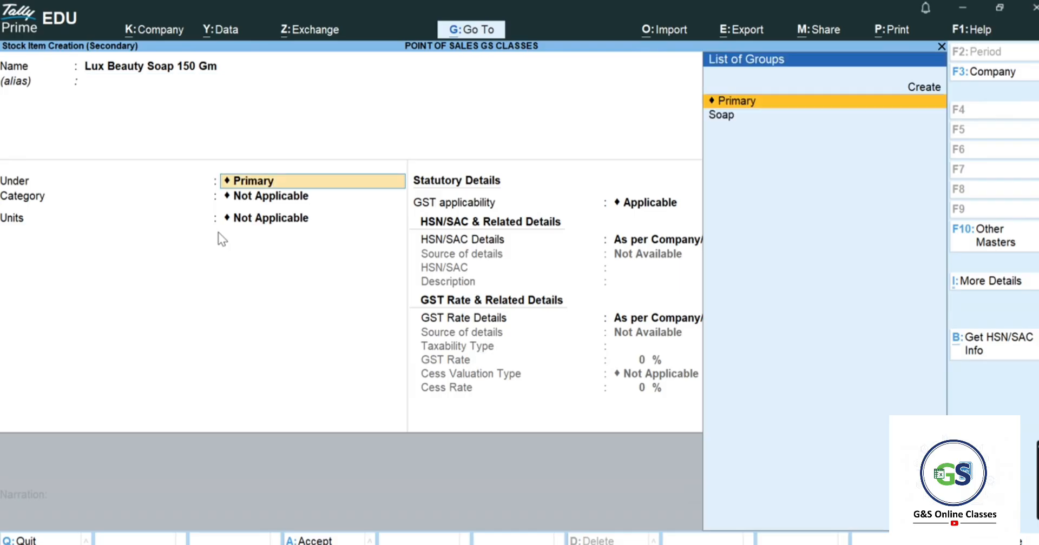
key(Down)
key(Return)
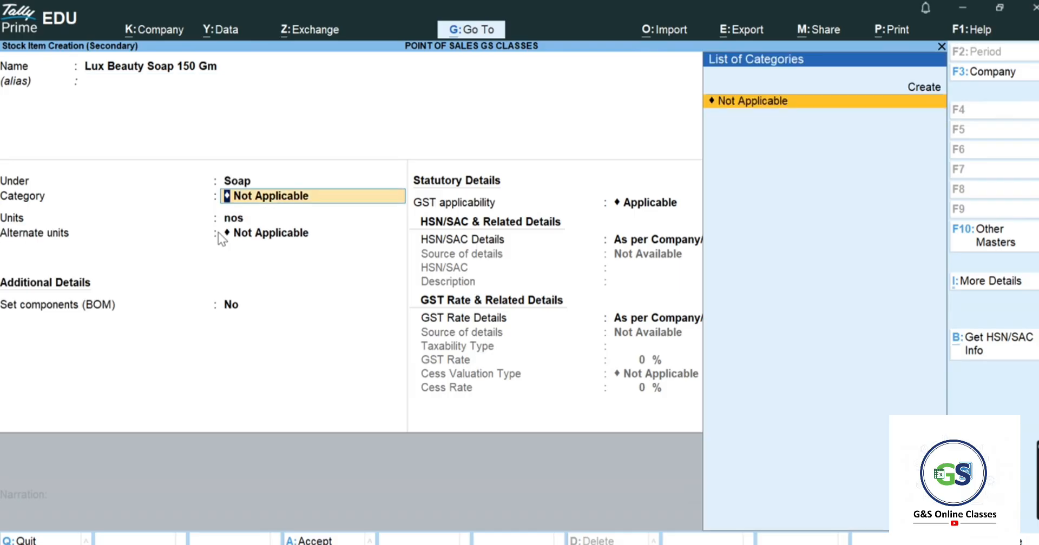
key(Return)
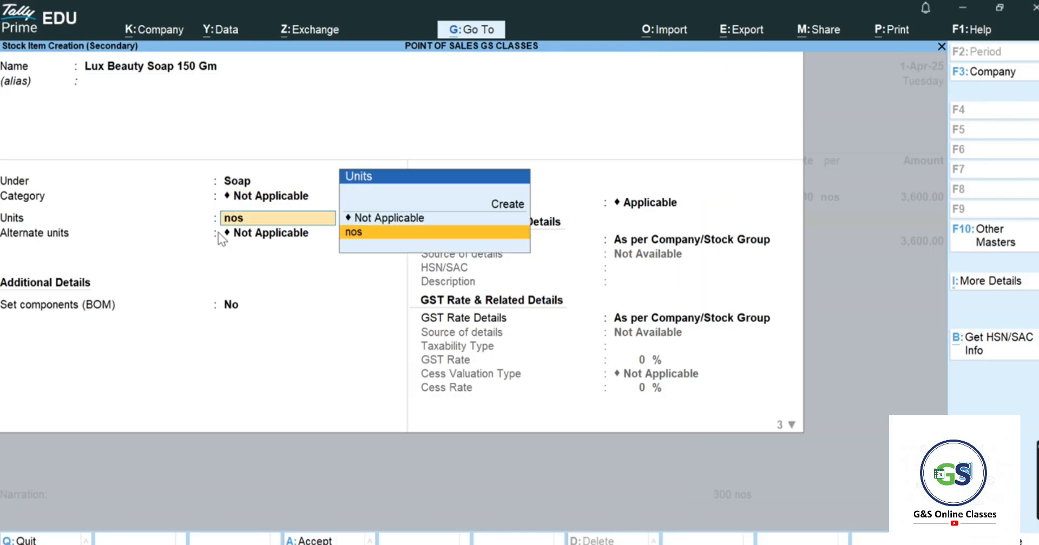
key(Return)
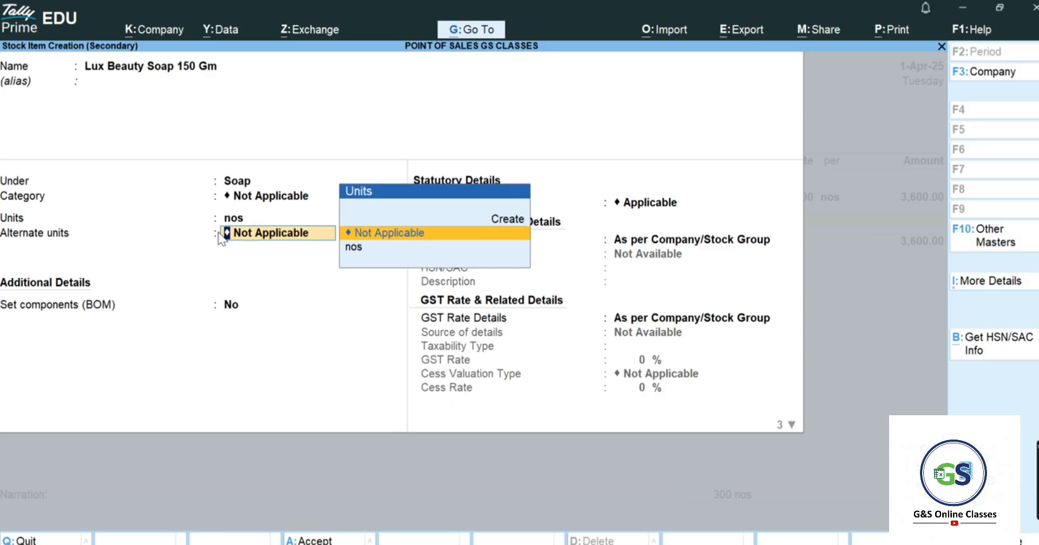
key(ctrl+a)
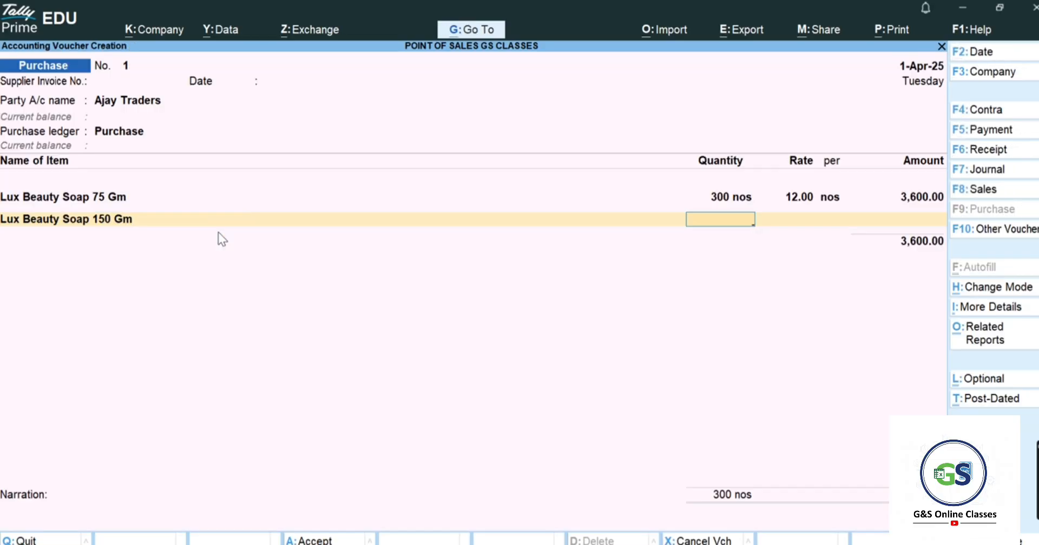
- Enter 300 nos at rate 20 for Lux Beauty Soap 150 Gm, amounting to 6,000.00
text(300)
key(Return)
key(alt+Tab)
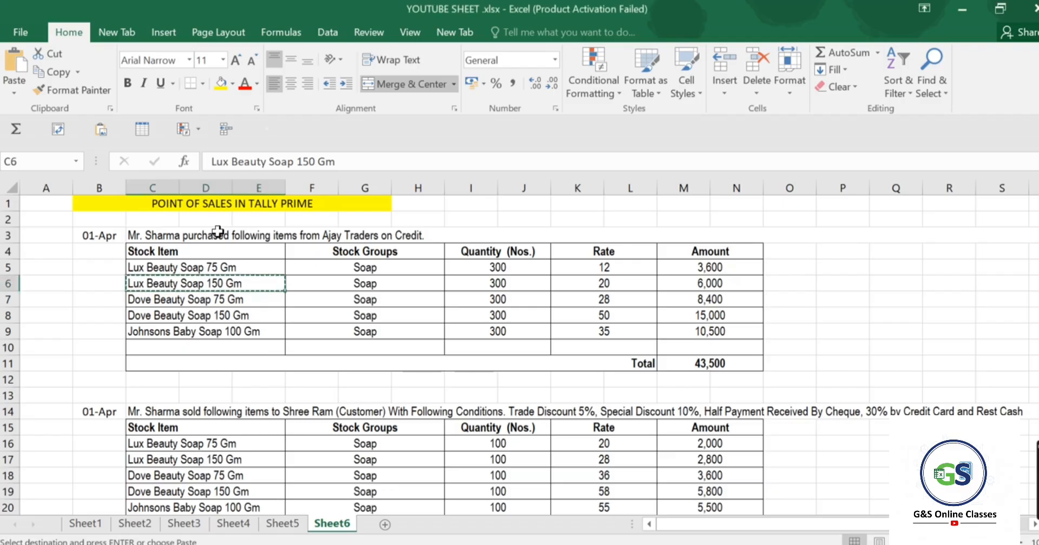
key(alt+Tab)
text(20)
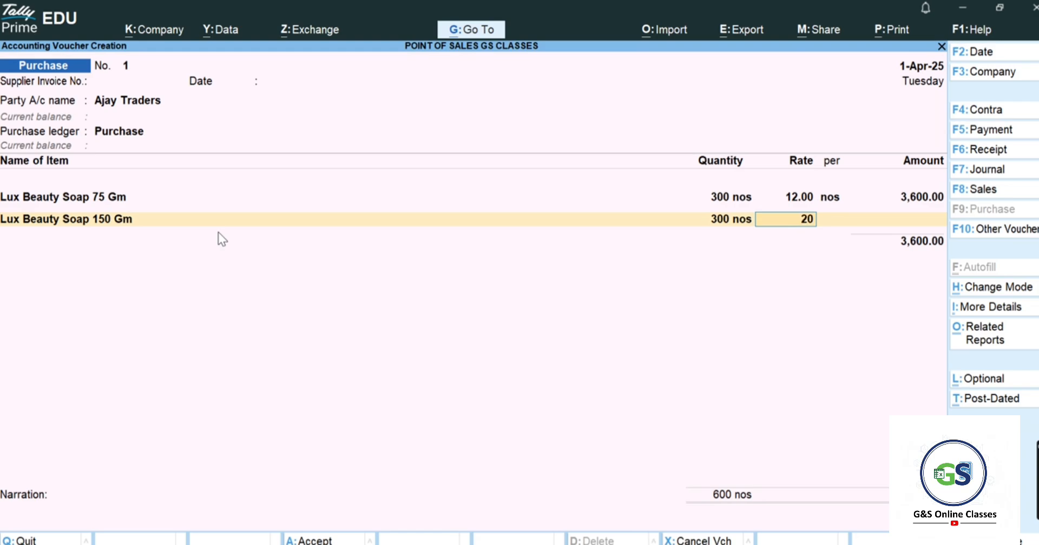
key(Return)
key(Return)
key(Return)
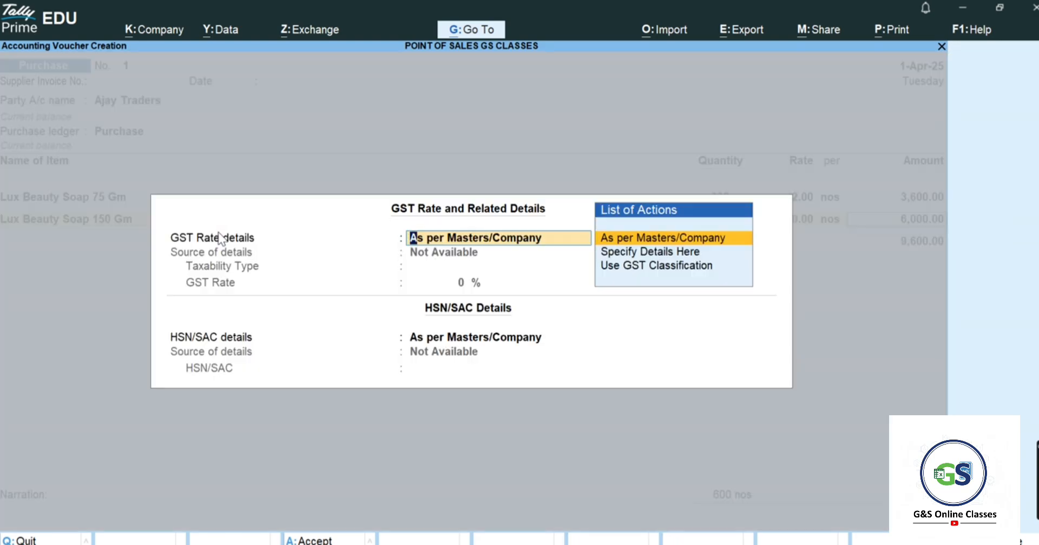
key(ctrl+a)
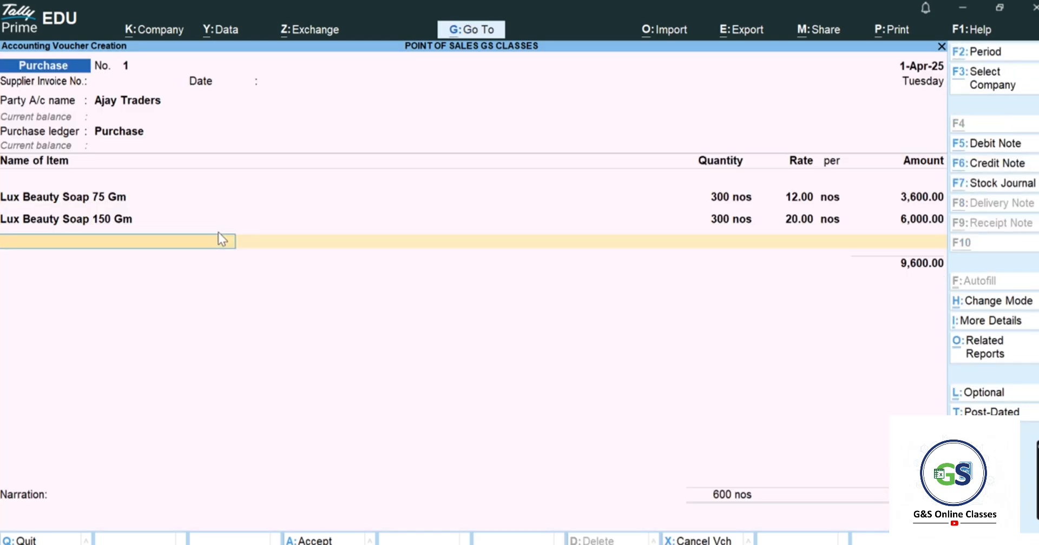
key(alt+c)
key(alt+Tab)
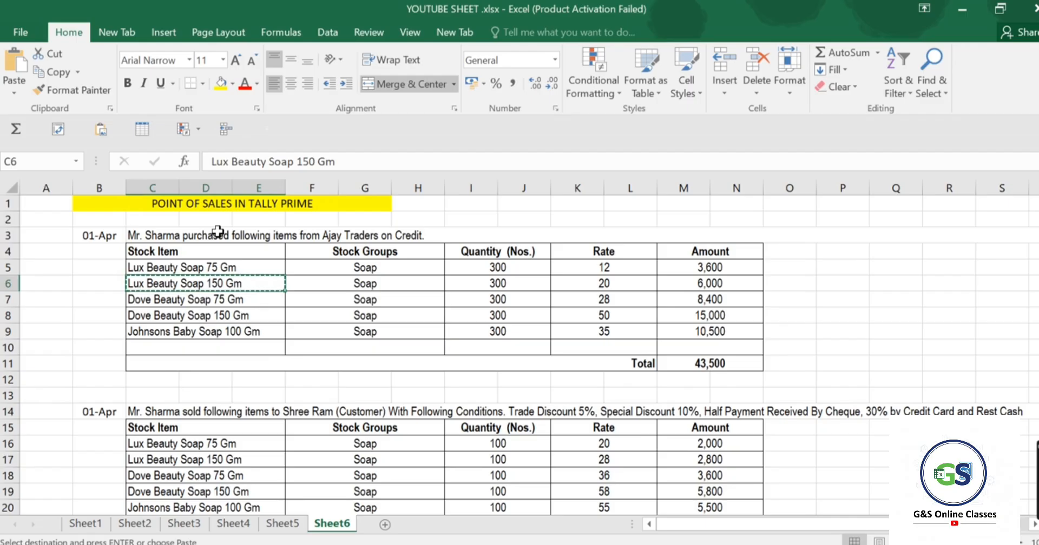
- Create stock item Dove Beauty Soap 75 Gm under Soap, copying its name from Excel
click(227, 314)
click(234, 302)
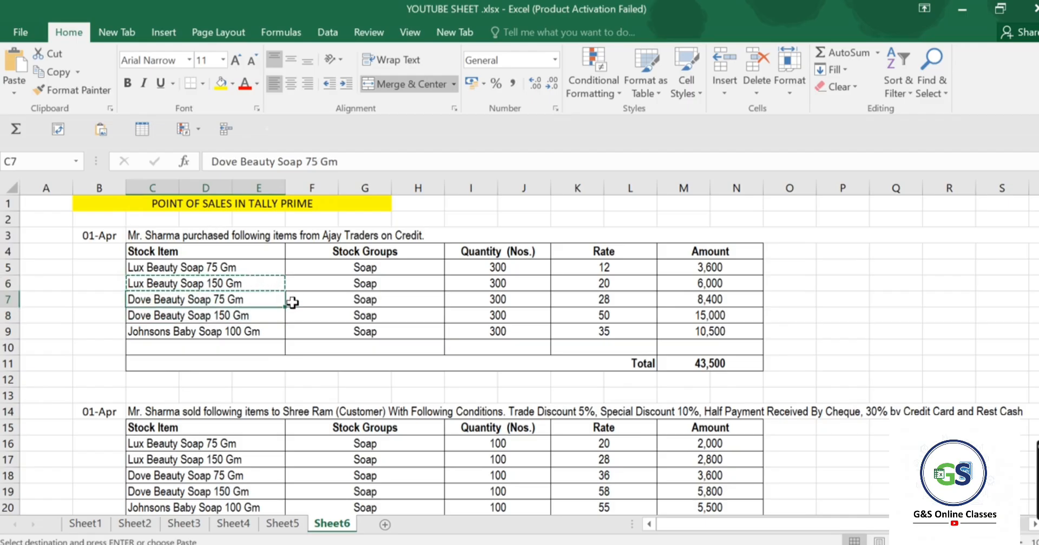
key(ctrl+c)
key(alt+Tab)
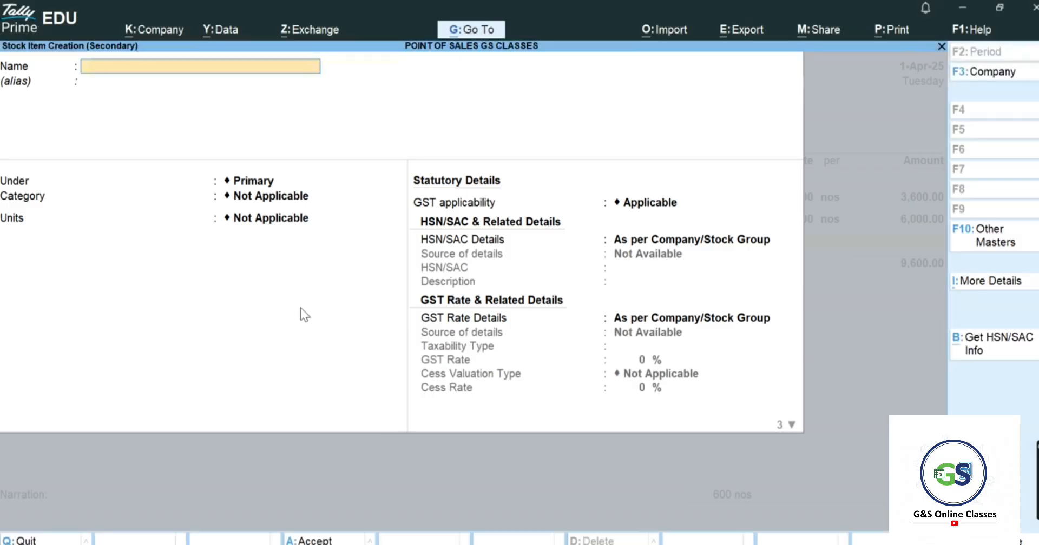
key(ctrl+alt+v)
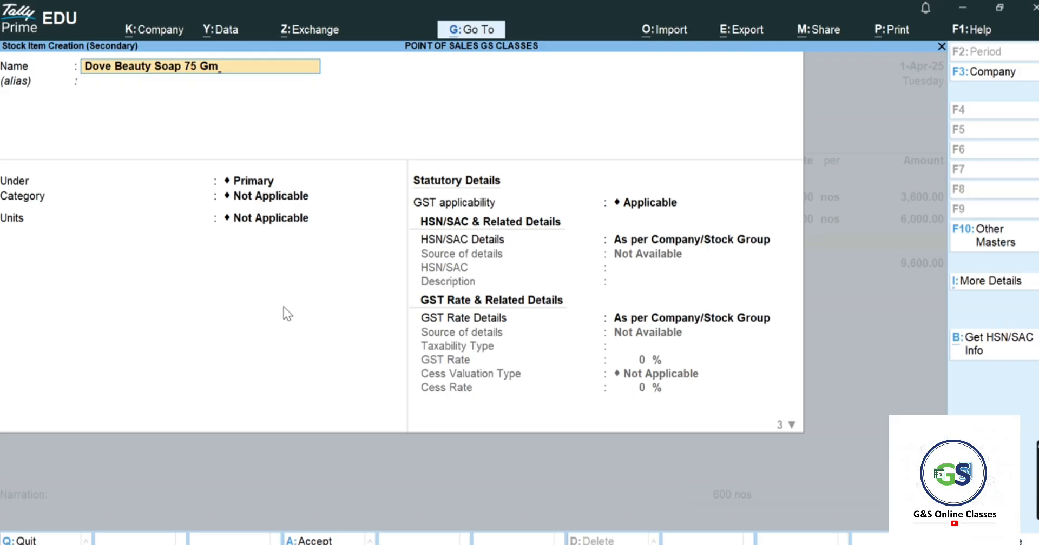
key(Return)
key(Down)
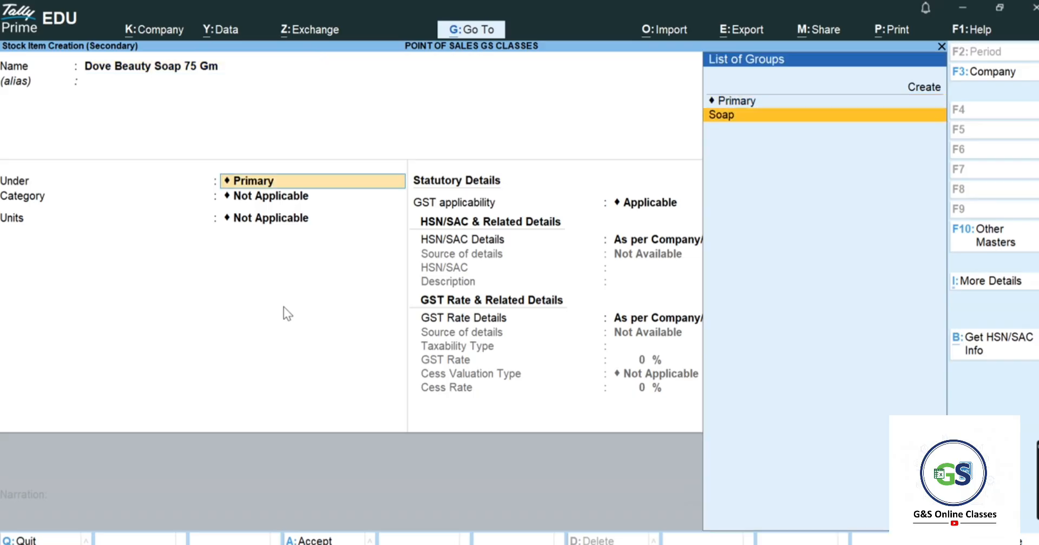
key(Return)
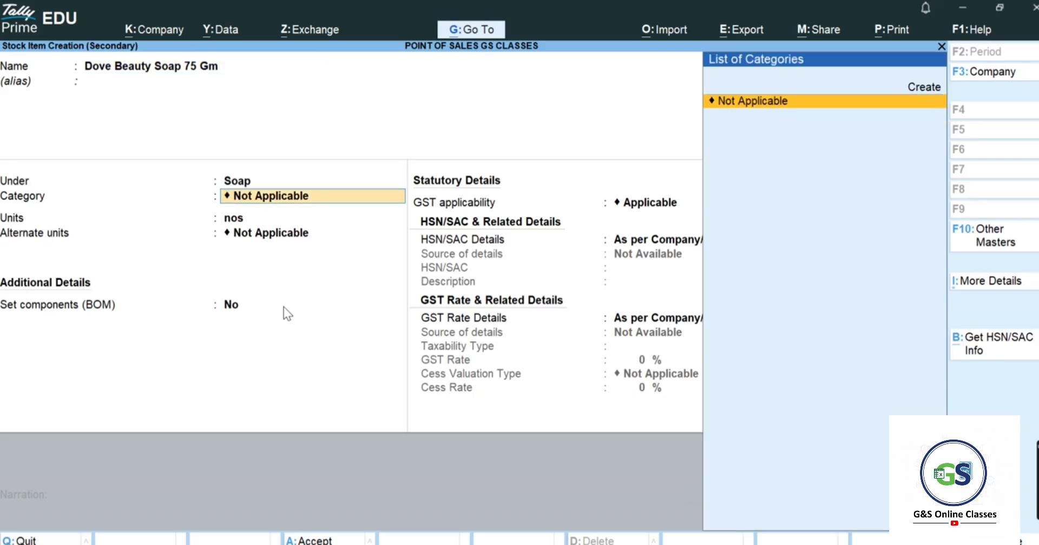
key(Return)
key(Return)
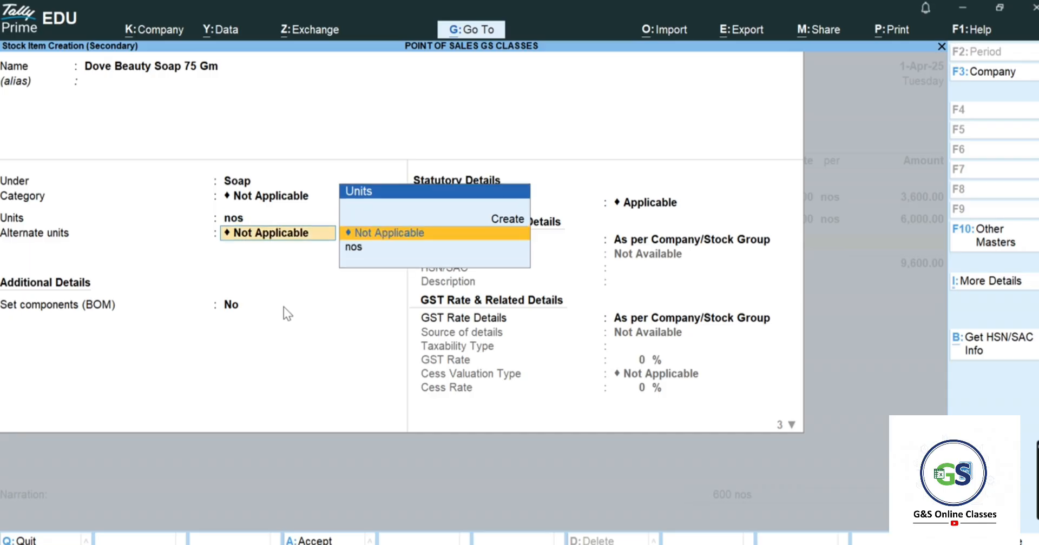
key(ctrl+a)
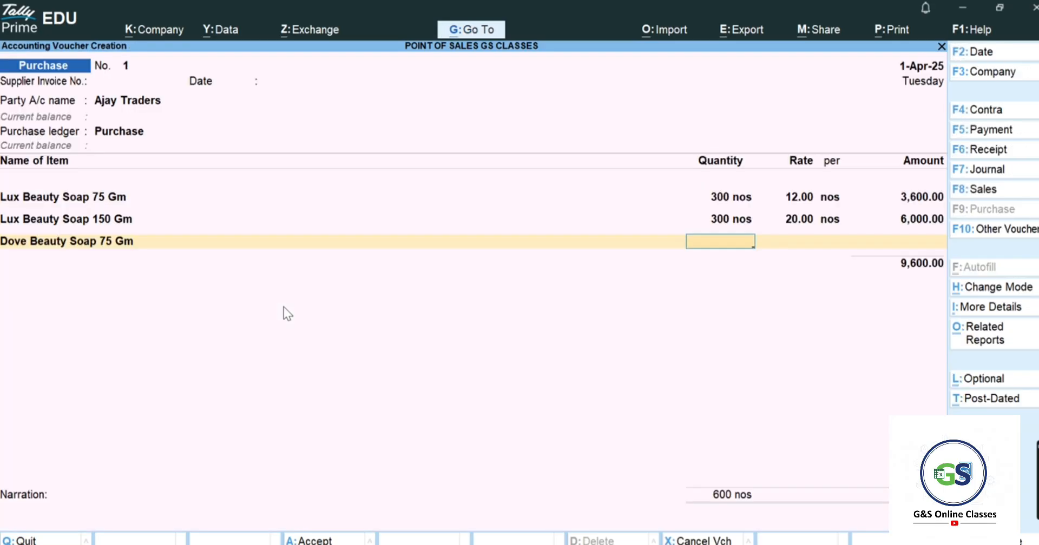
- Enter 300 nos at rate 28 for Dove Beauty Soap 75 Gm, amounting to 8,400.00
text(300)
key(Return)
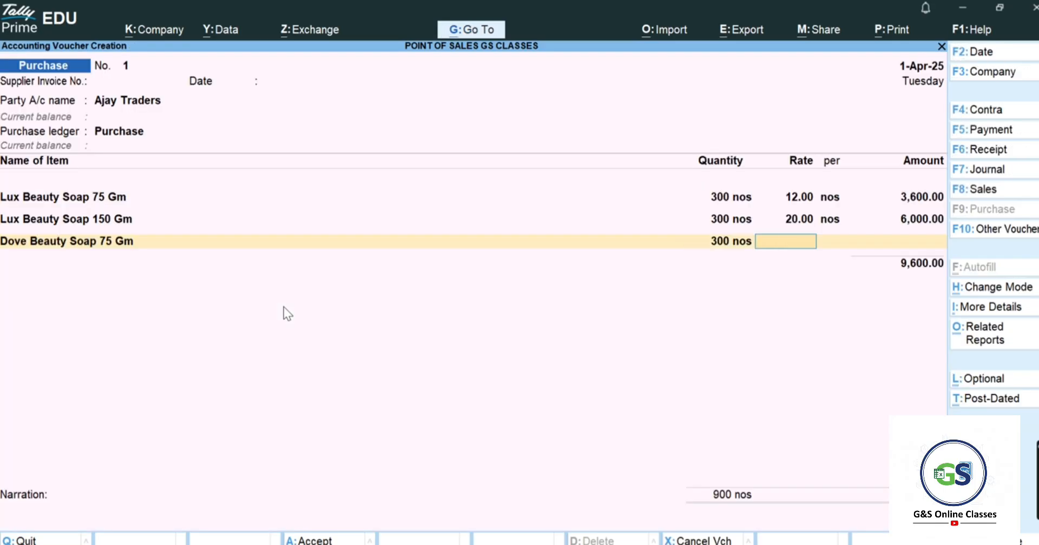
key(alt+Tab)
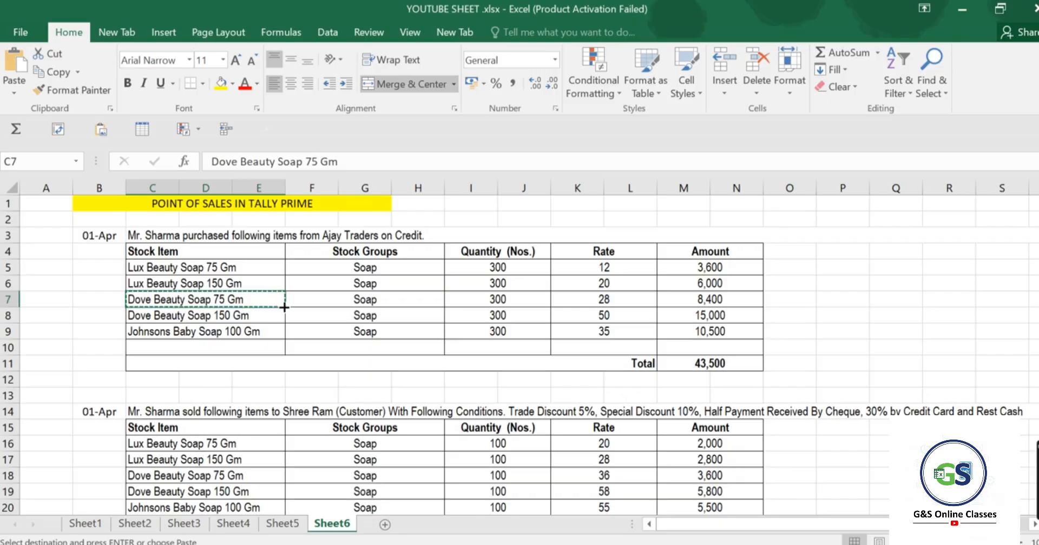
key(alt+Tab)
text(28)
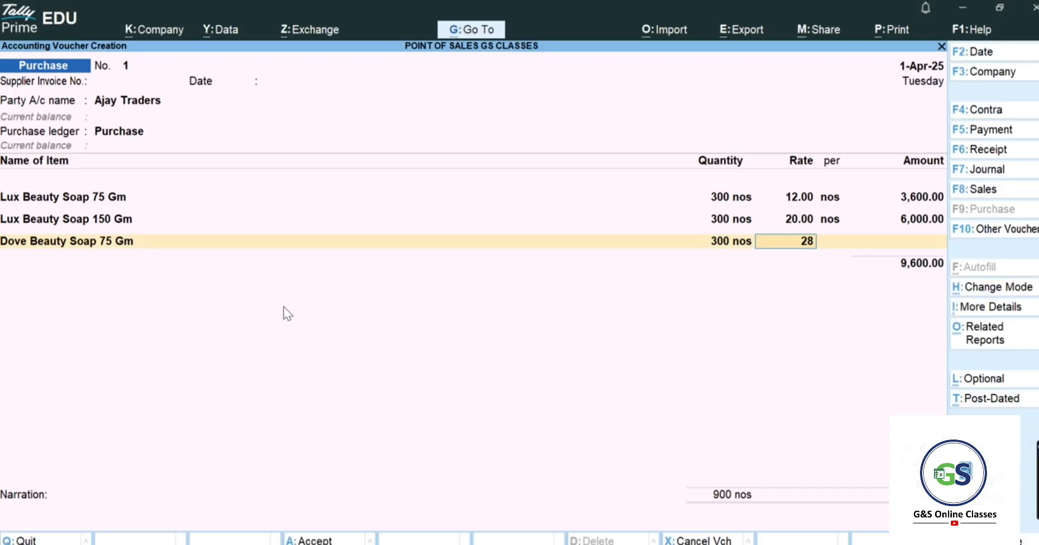
key(Return)
key(Return)
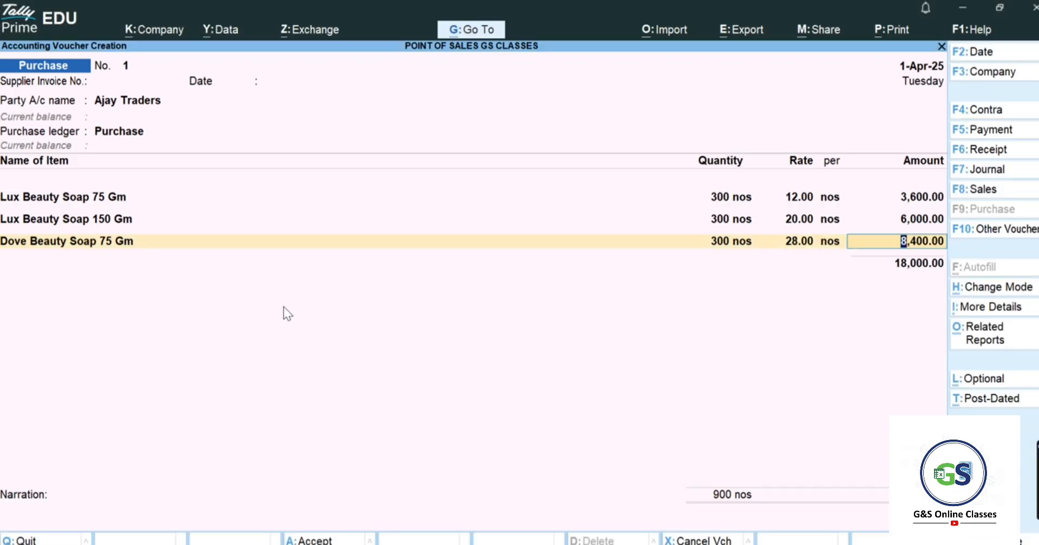
key(Return)
key(Return)
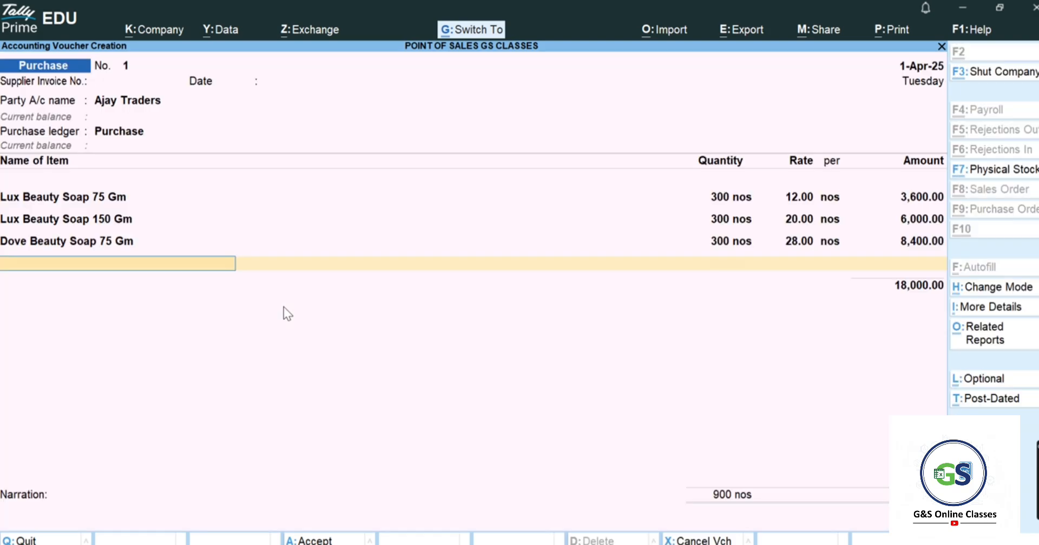
- Create stock item Dove Beauty Soap 150 Gm under Soap with unit nos
key(alt+c)
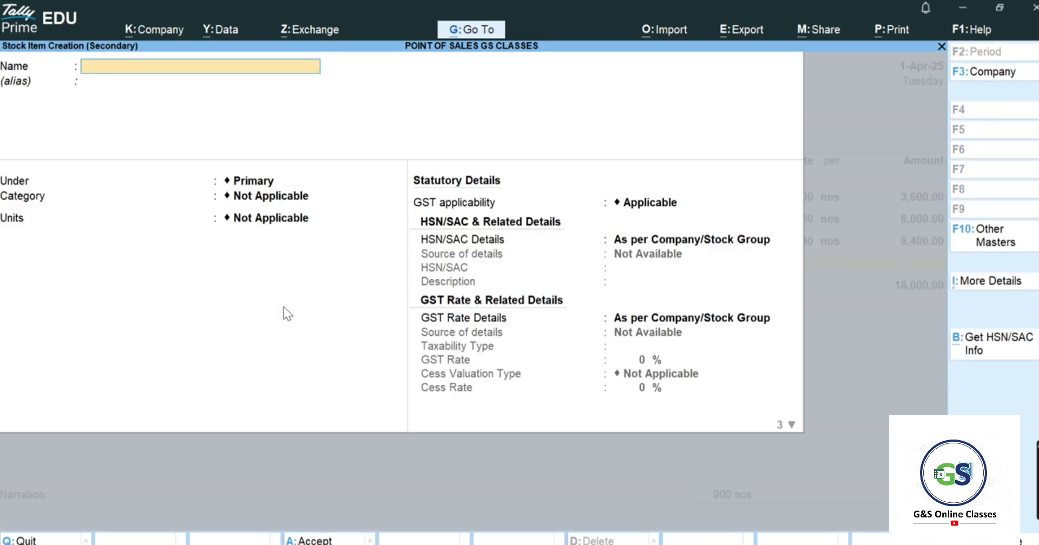
key(alt+Tab)
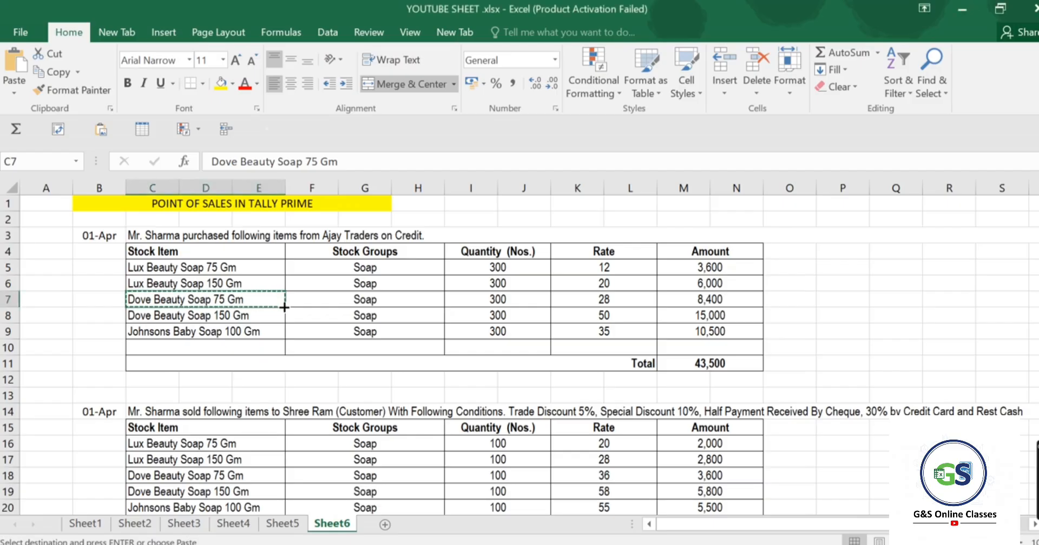
click(282, 311)
key(ctrl+c)
key(alt+Tab)
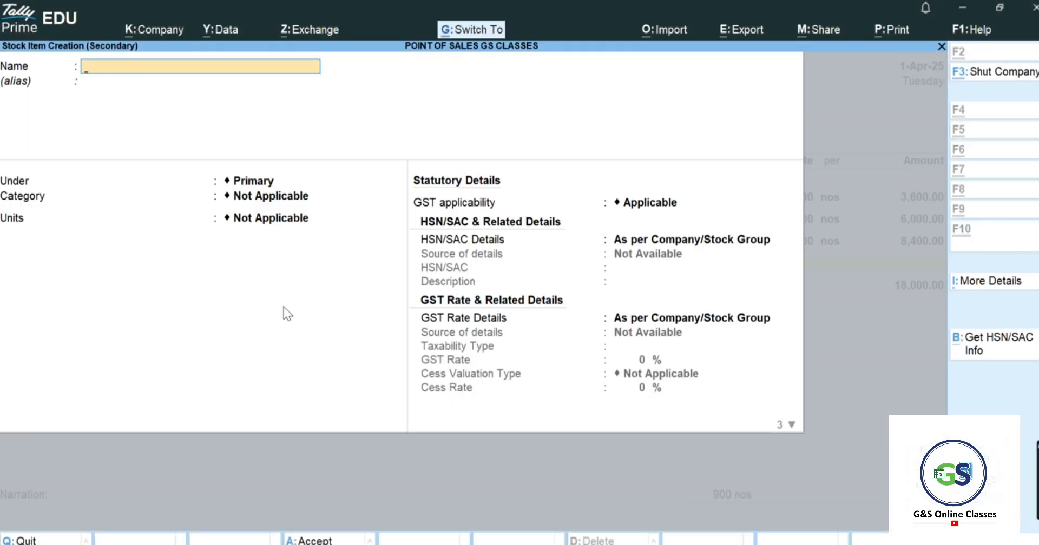
key(ctrl+v)
key(Return)
key(Return)
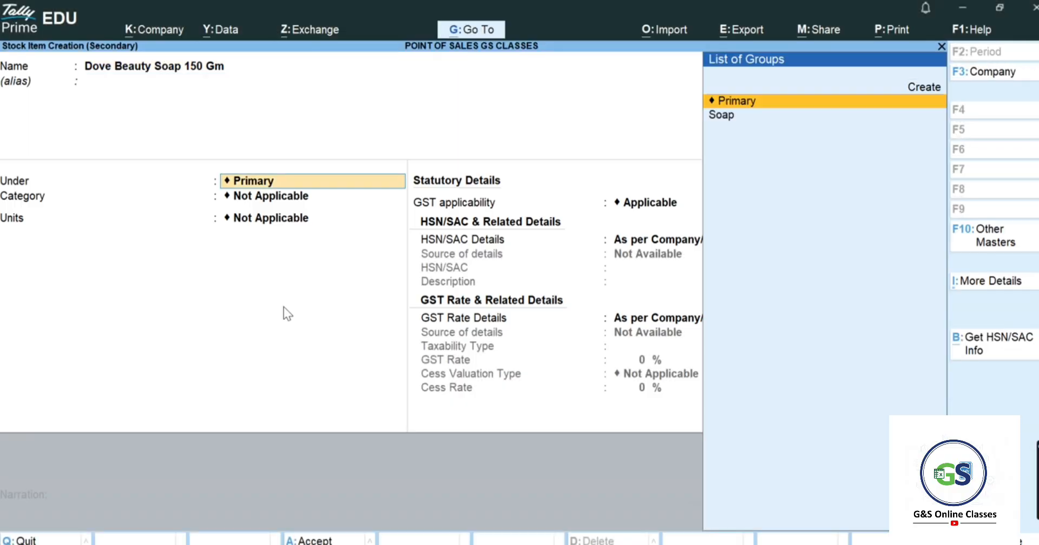
key(Down)
key(Return)
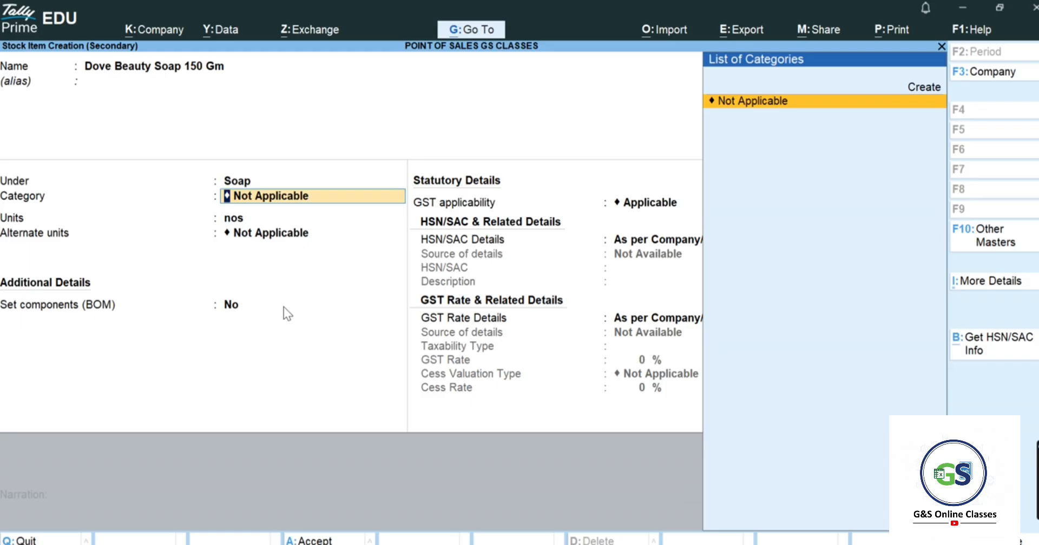
key(Return)
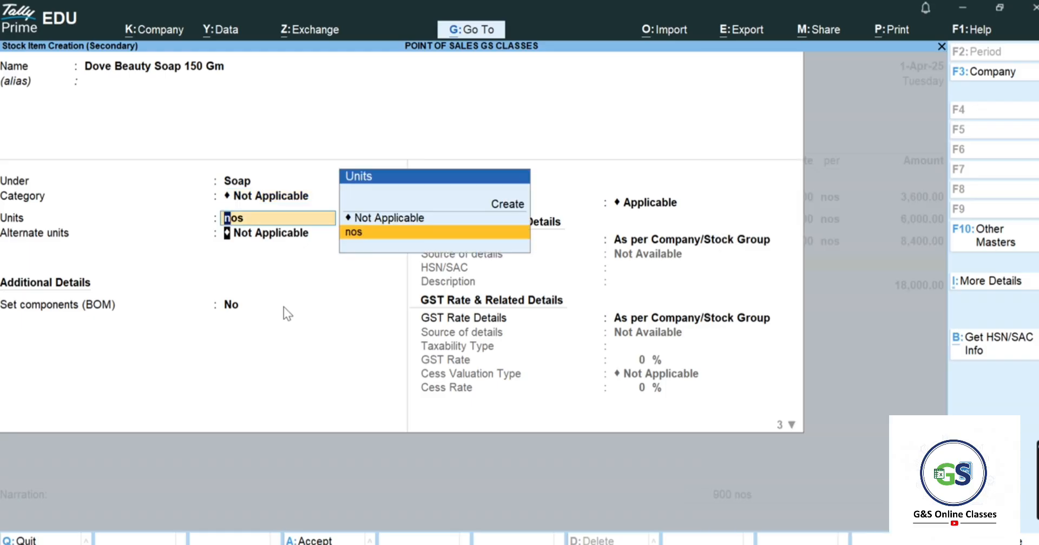
key(Return)
key(ctrl+a)
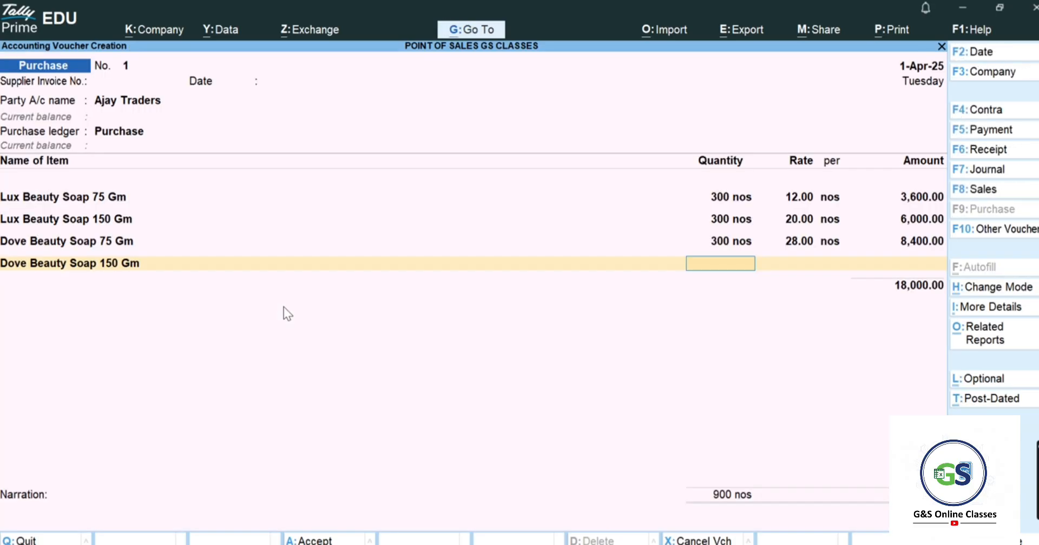
- Enter 300 nos at rate 50 for Dove Beauty Soap 150 Gm, amounting to 15,000.00
text(300)
key(Return)
key(alt+Tab)
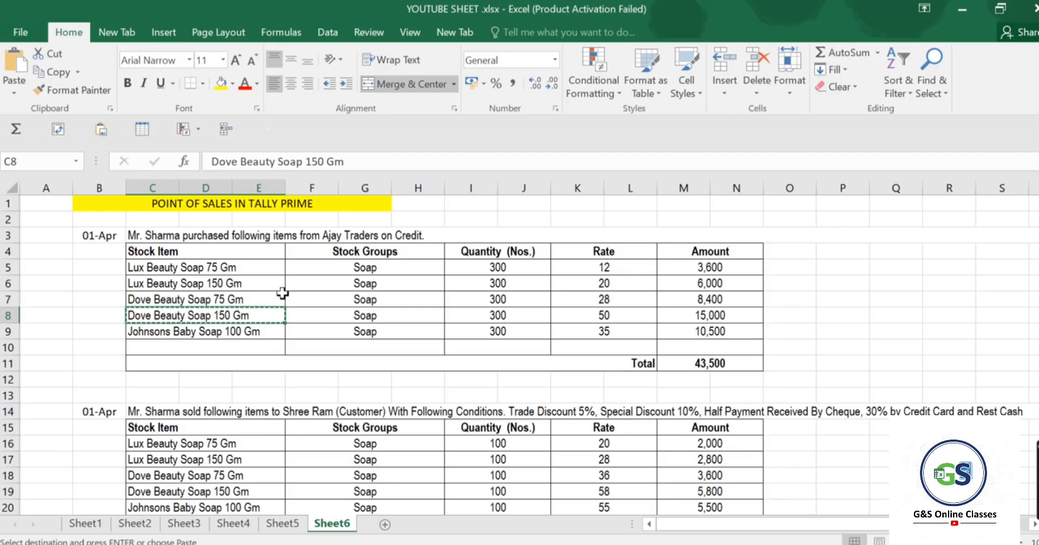
key(alt+Tab)
key(alt+Tab)
text(50)
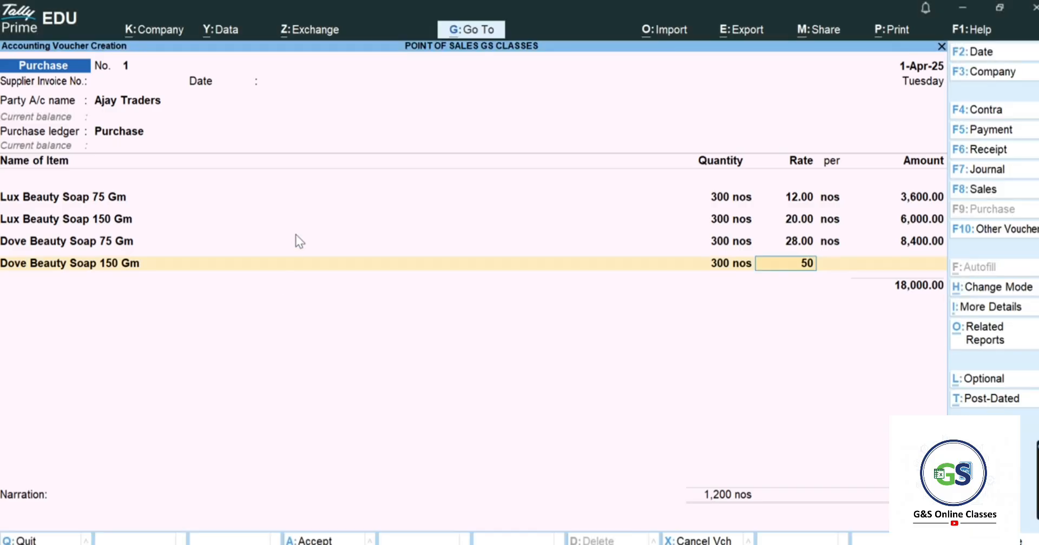
key(alt+Tab)
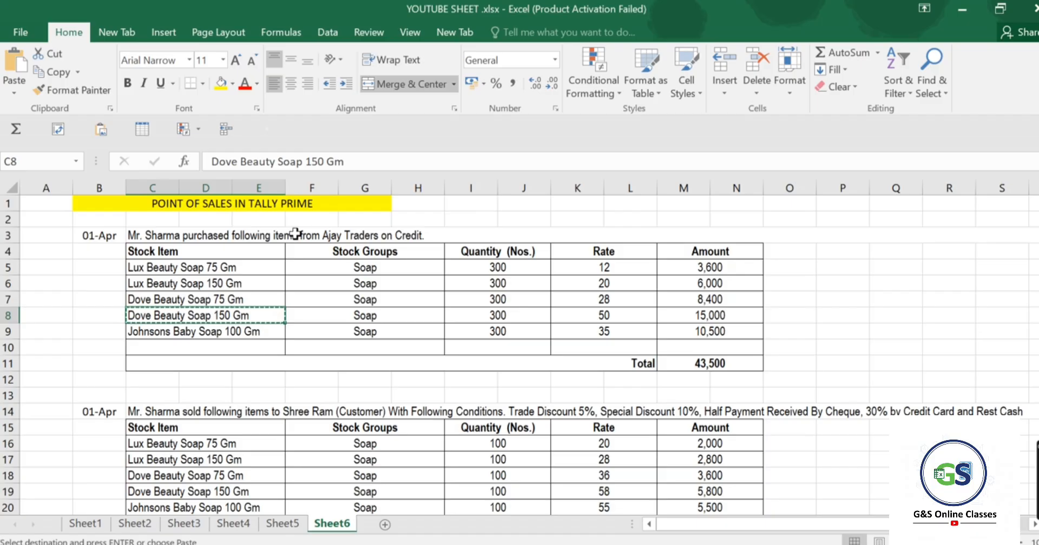
key(alt+Tab)
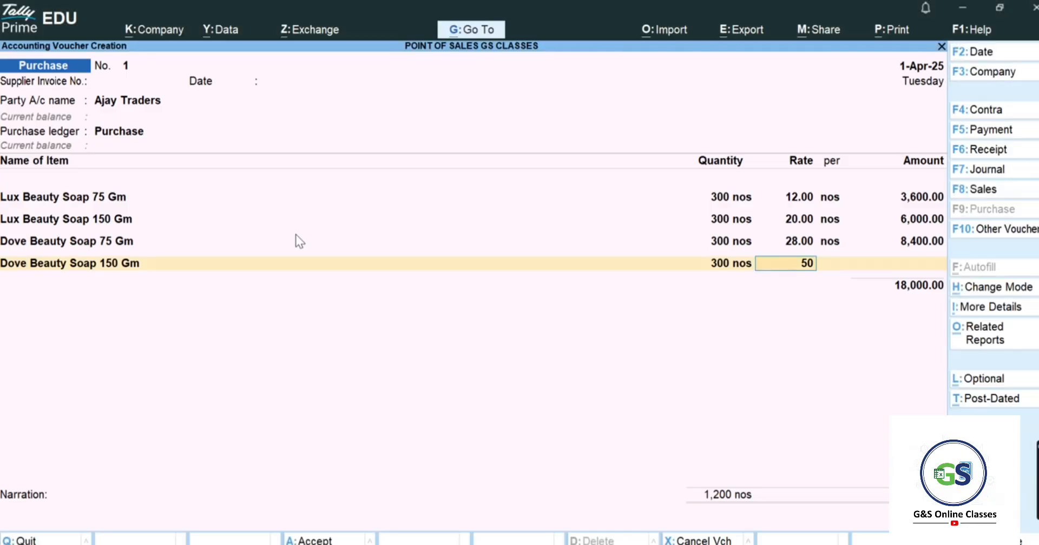
key(Return)
key(Return)
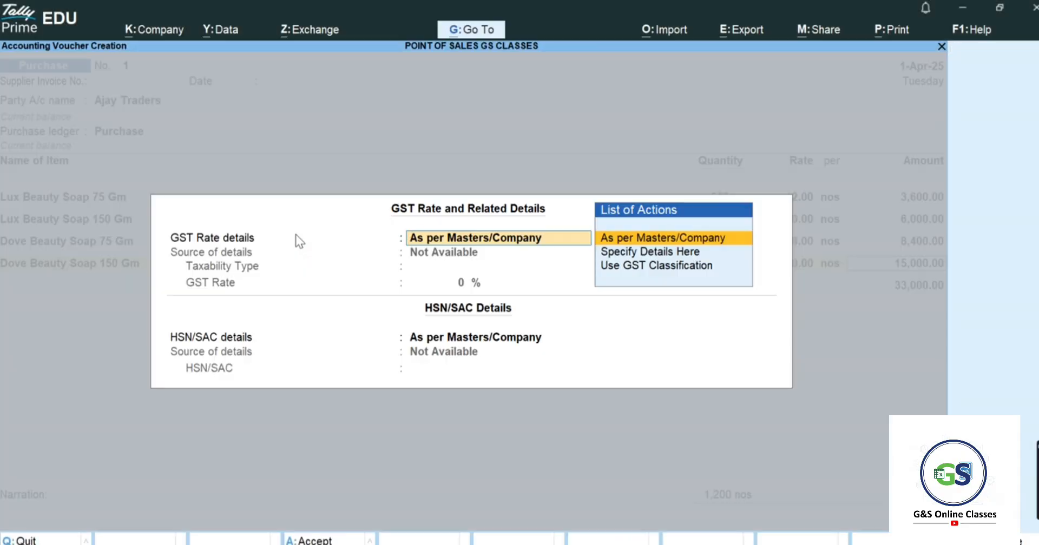
key(Return)
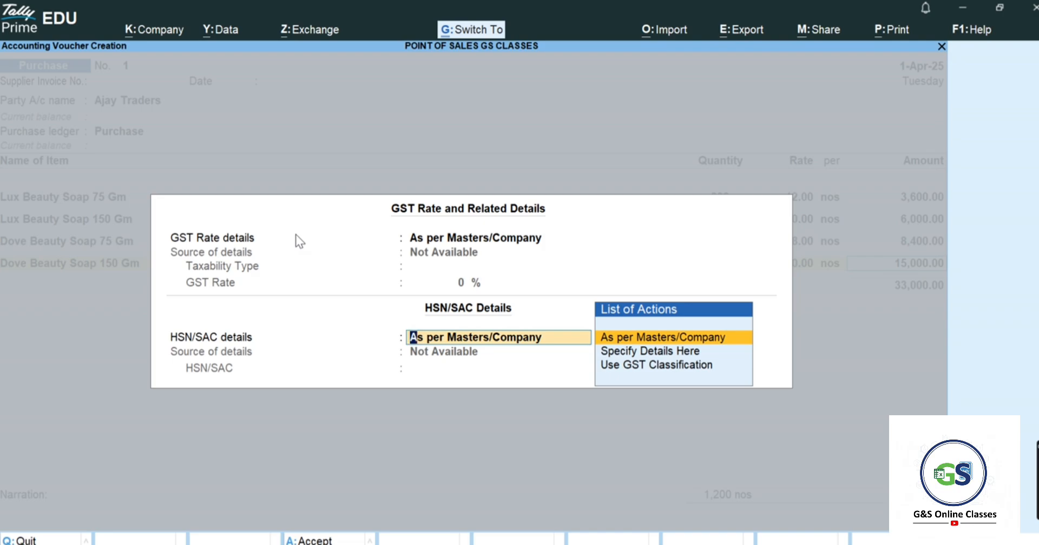
key(Return)
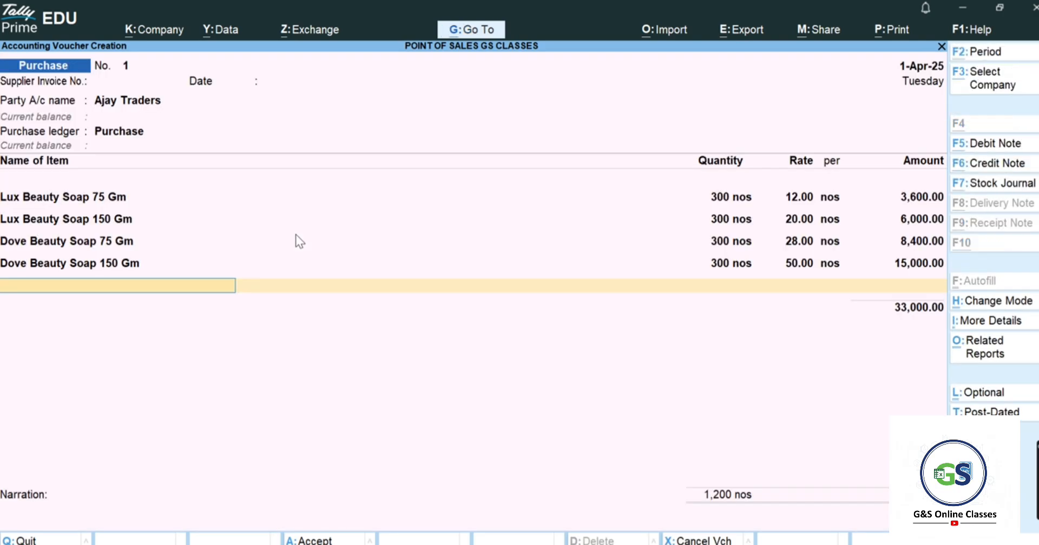
- Copy the next item name, Johnsons Baby Soap 100 Gm, from cell C9 for a new stock item
key(alt+c)
key(alt+Tab)
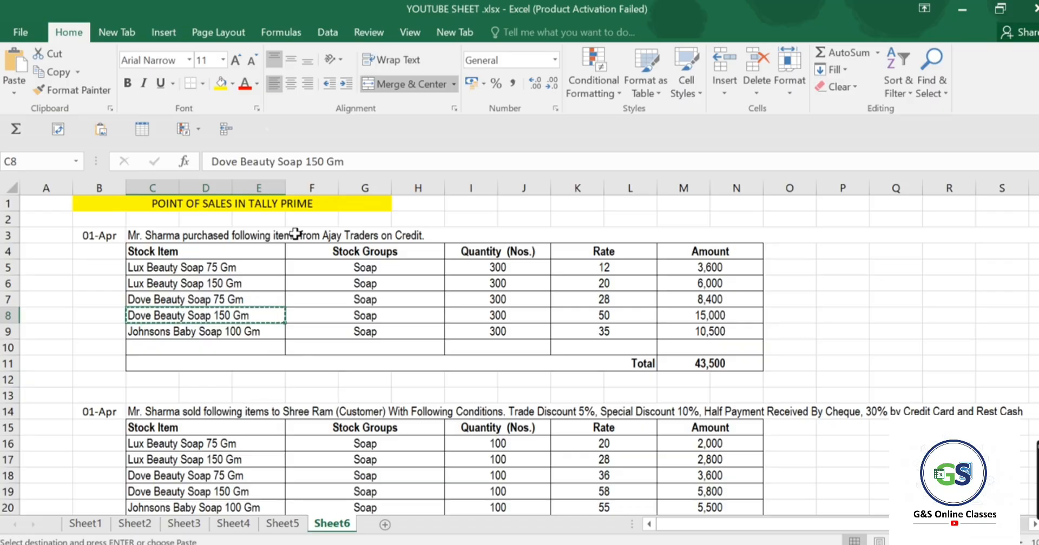
click(215, 333)
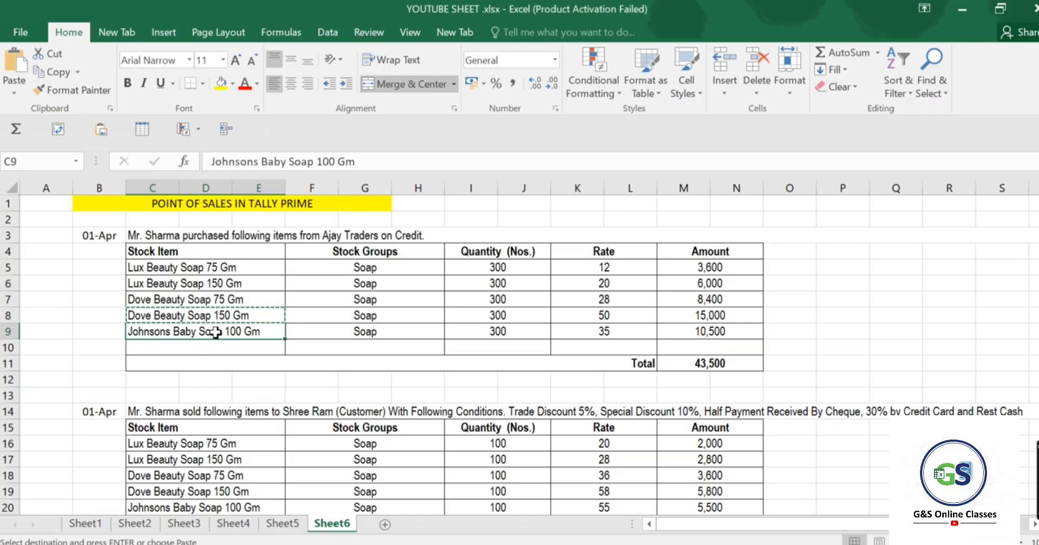
key(ctrl+c)
key(alt+Tab)
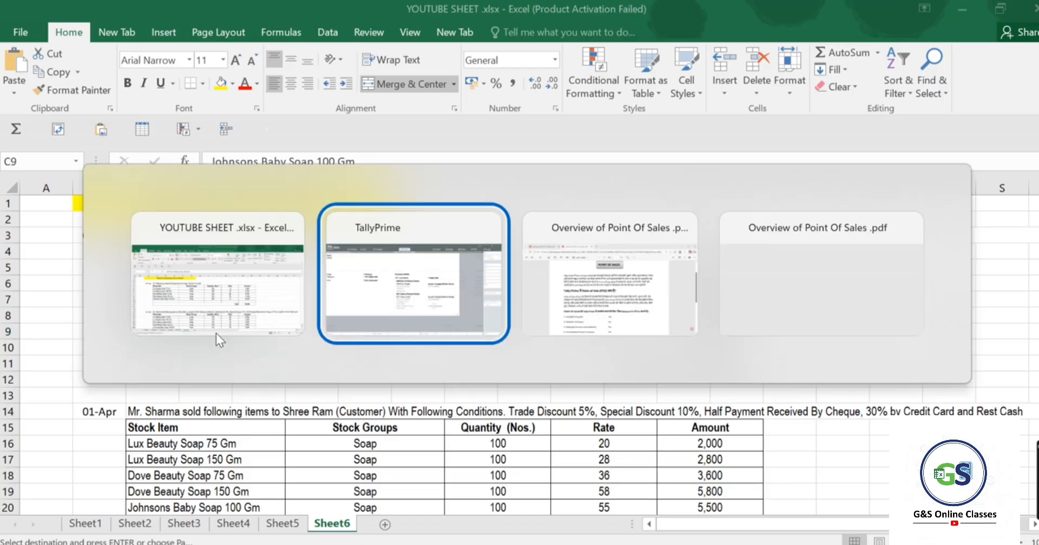
key(ctrl)
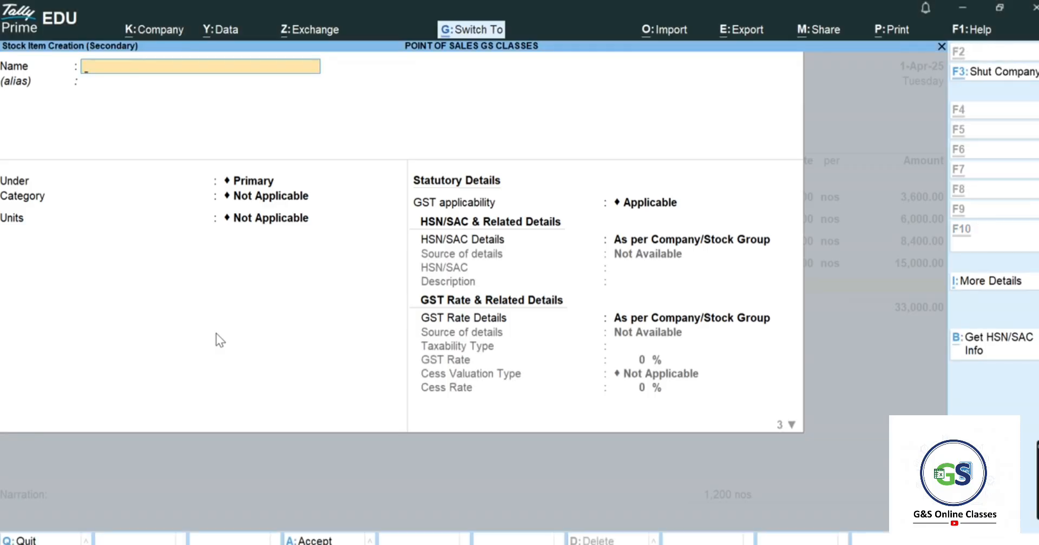
- Save Johnsons Baby Soap 100 Gm as a stock item under Soap in nos with zero duty rate
key(ctrl+v)
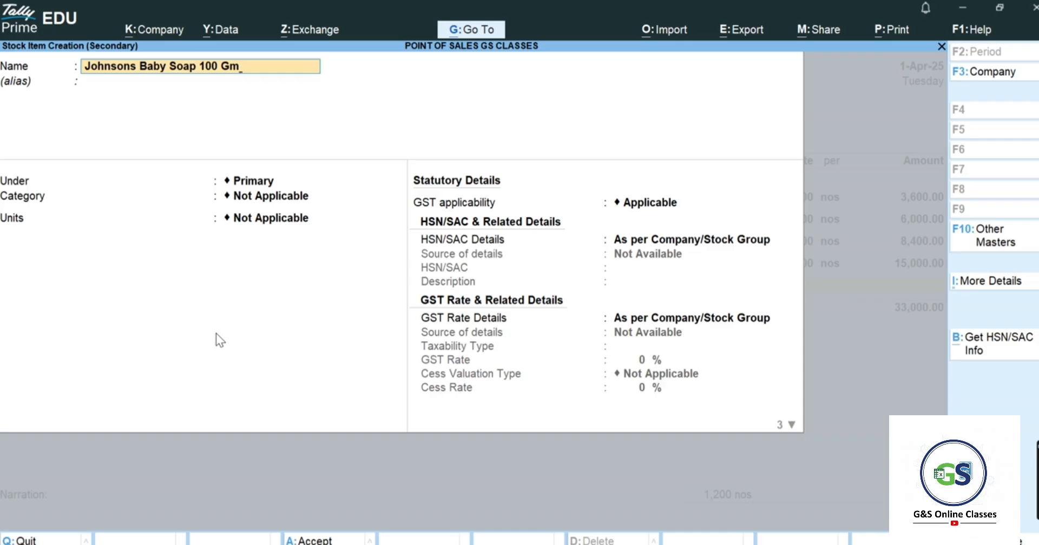
key(Return)
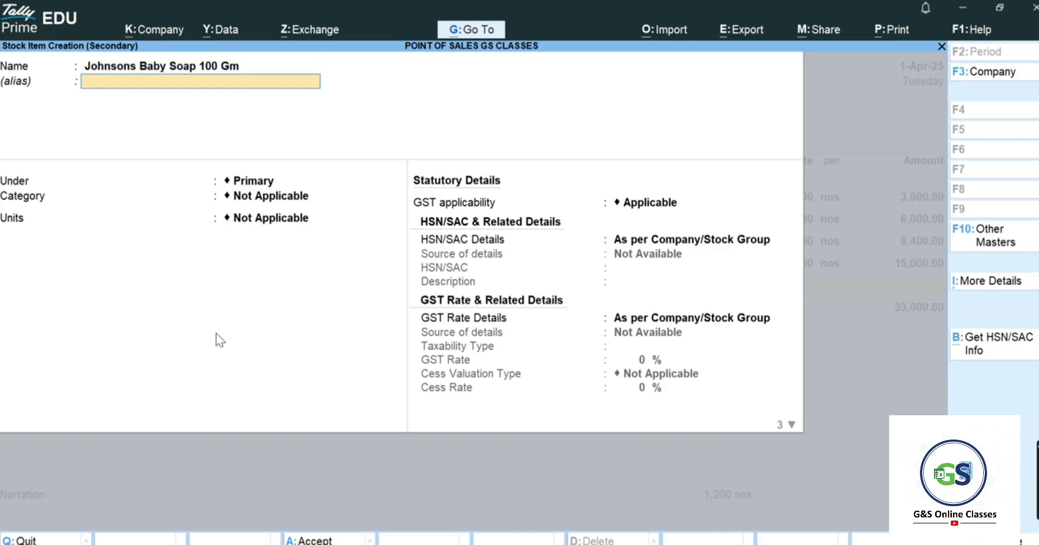
key(Return)
key(Down)
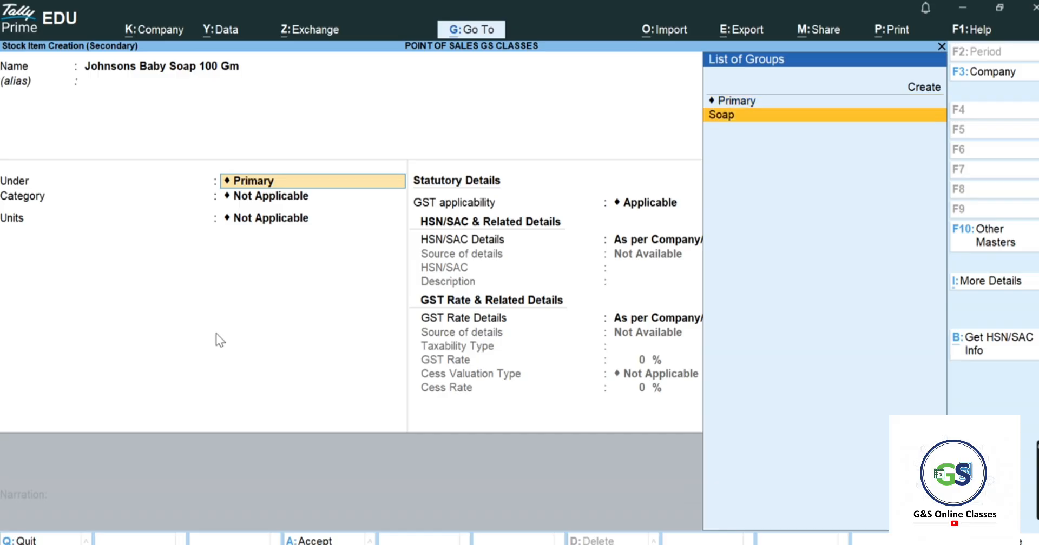
key(Return)
key(Return)
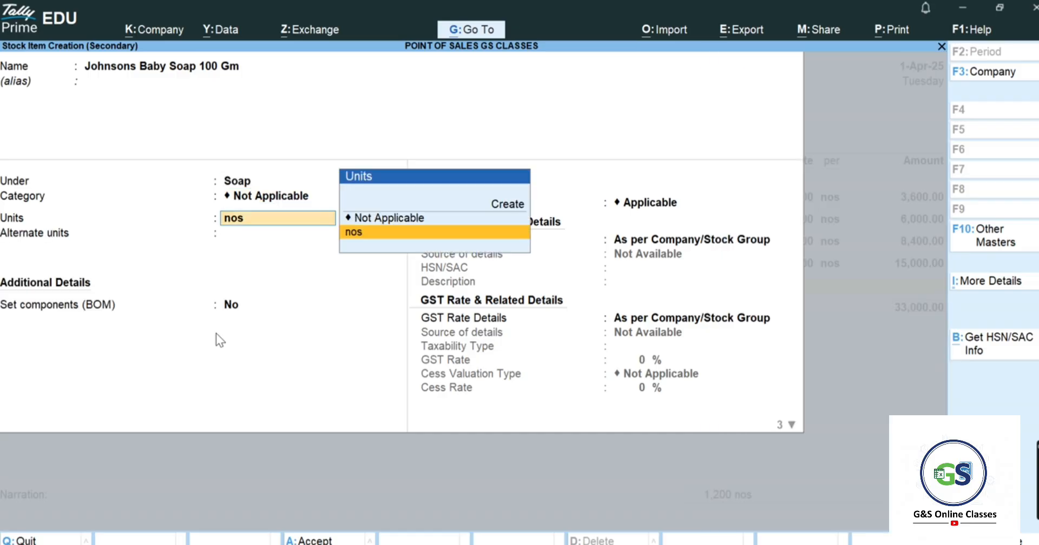
key(Return)
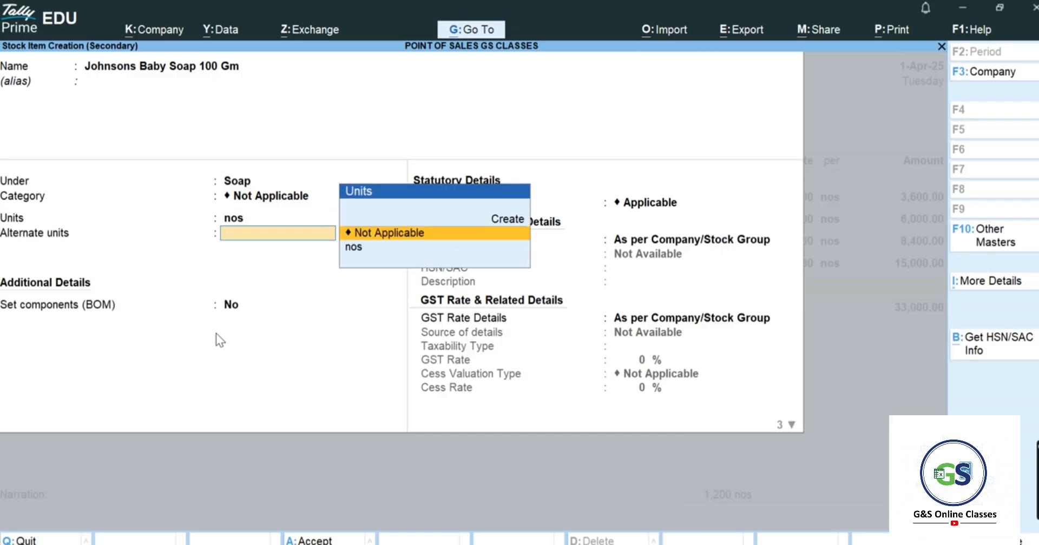
key(Return)
key(Return)
key(Return)
key(Return)
key(Return)
key(Return)
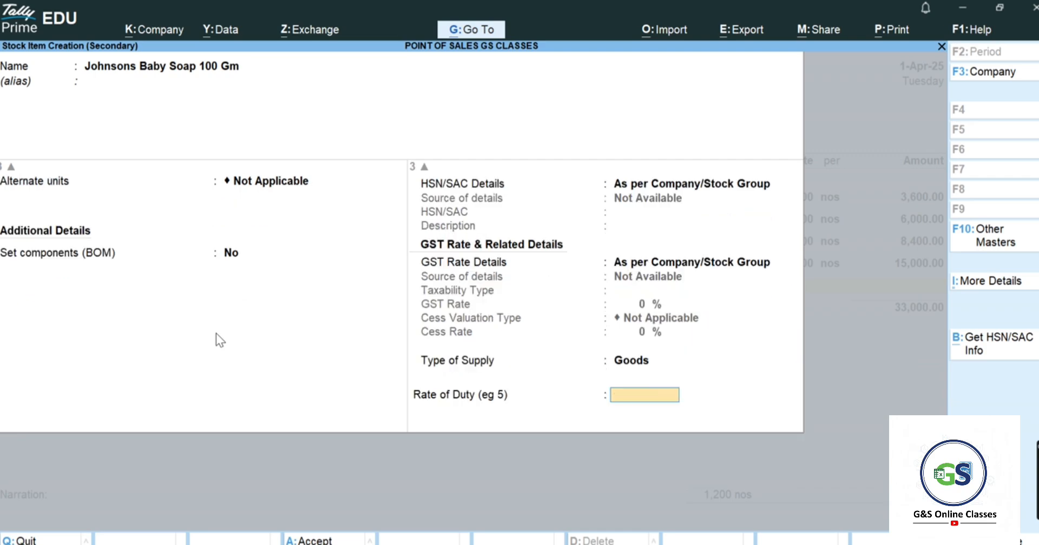
key(Return)
key(Return)
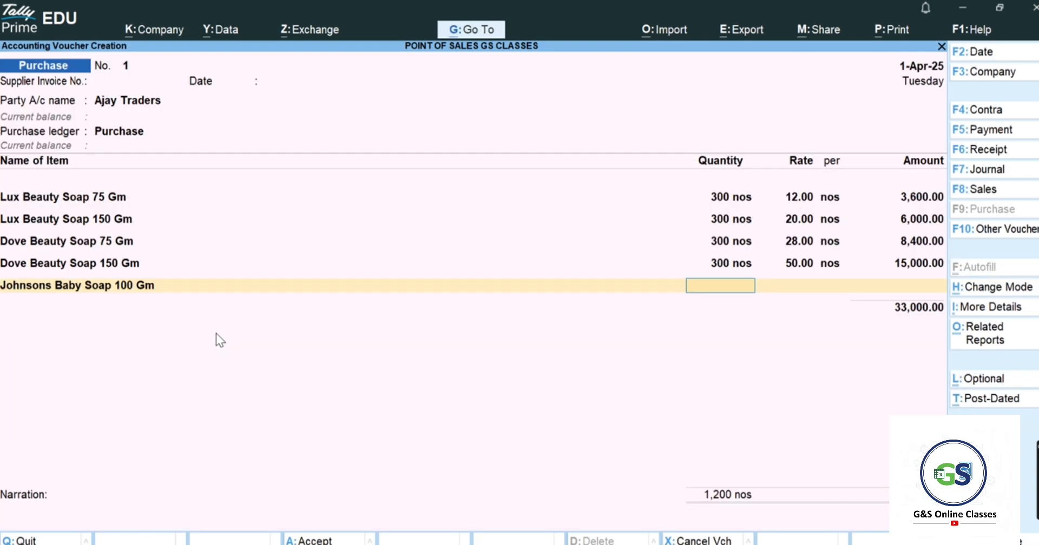
- Enter Johnsons Baby Soap at 300 nos × 35.00, giving 10,500.00
text(300)
key(Return)
key(alt+Tab)
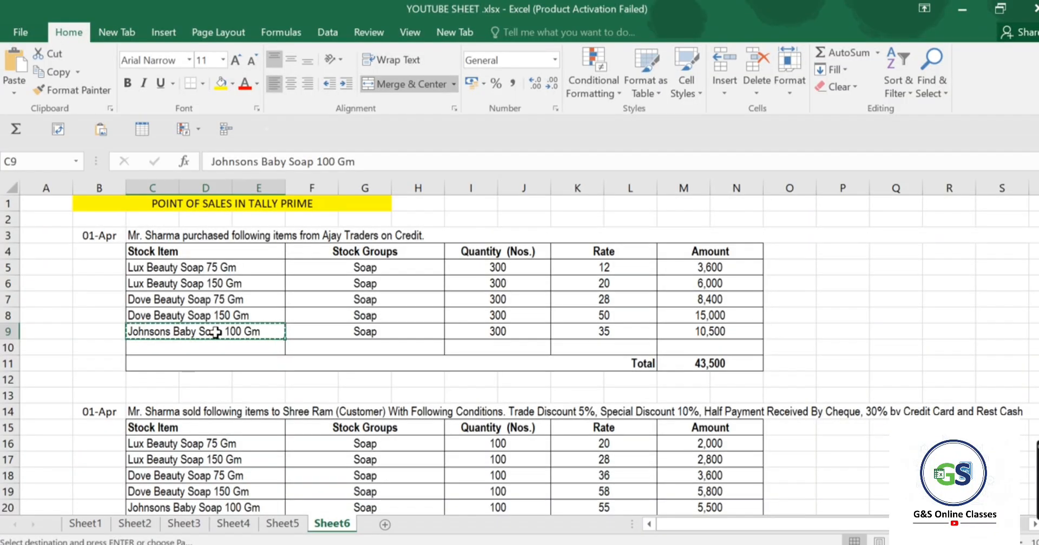
key(alt+Tab)
text(35)
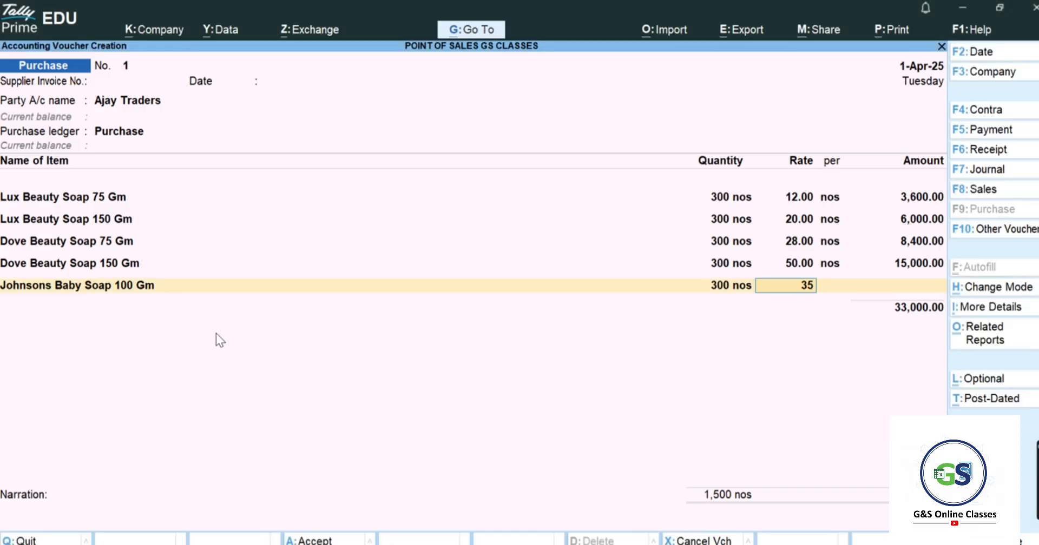
key(Return)
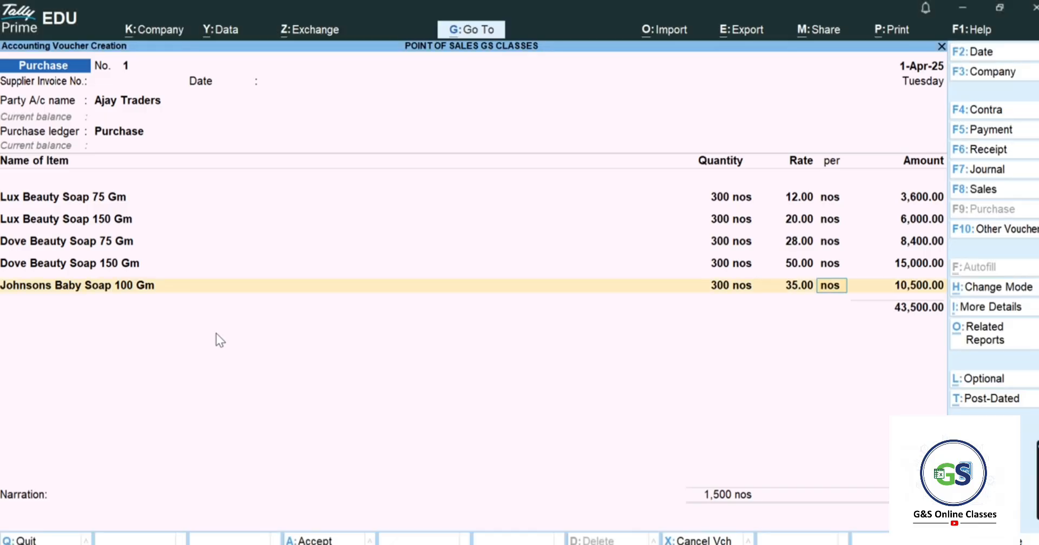
key(Return)
key(Return)
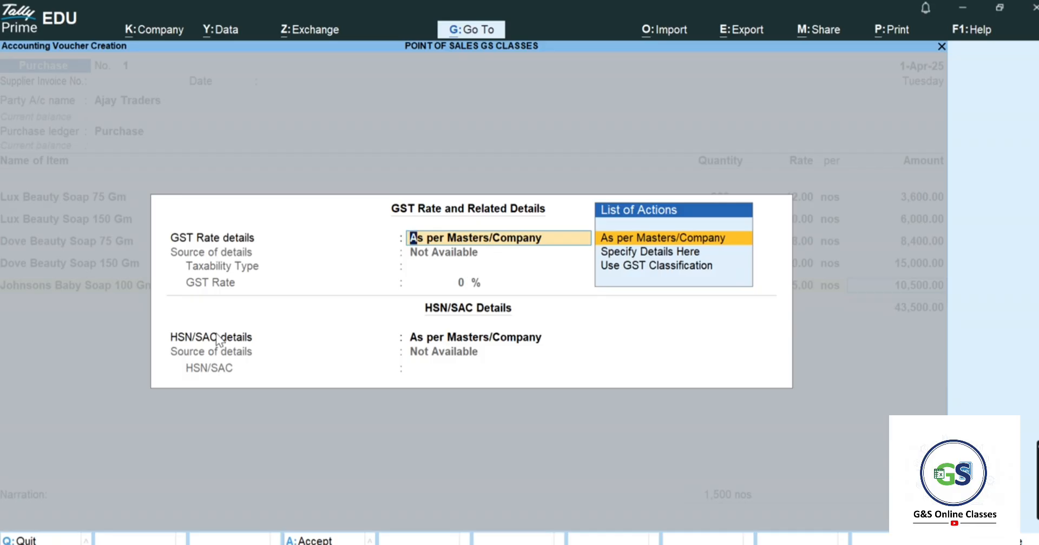
key(Return)
key(Return)
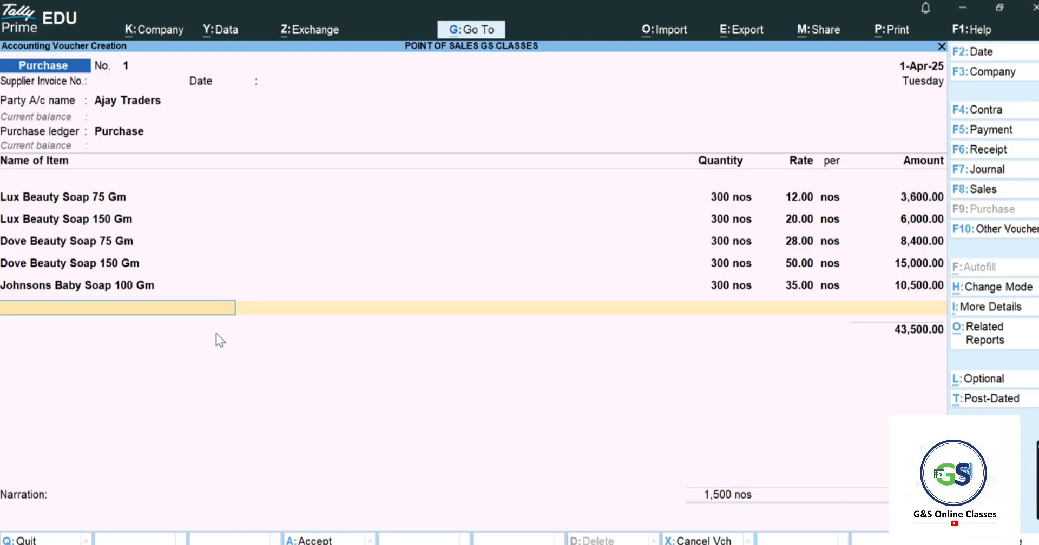
- Allocate the 43,500.00 credit to New Ref '1', save the purchase voucher, and return to Gateway
key(alt+Tab)
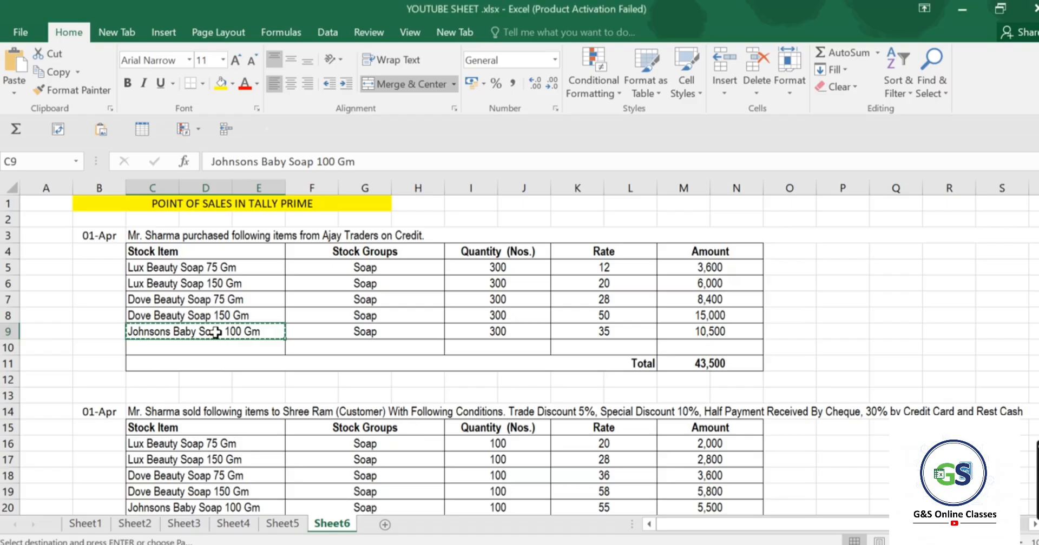
key(alt+Tab)
key(Return)
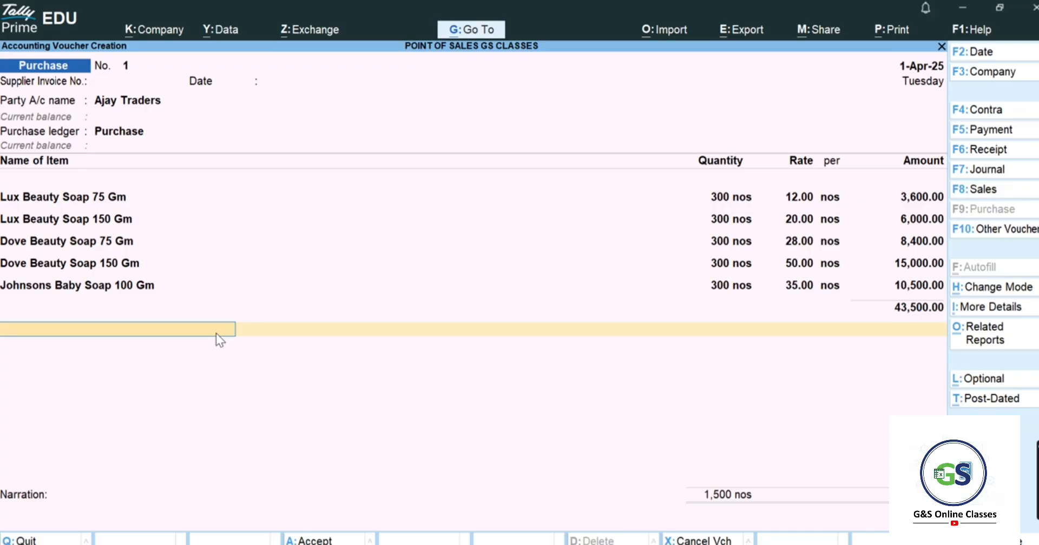
key(Return)
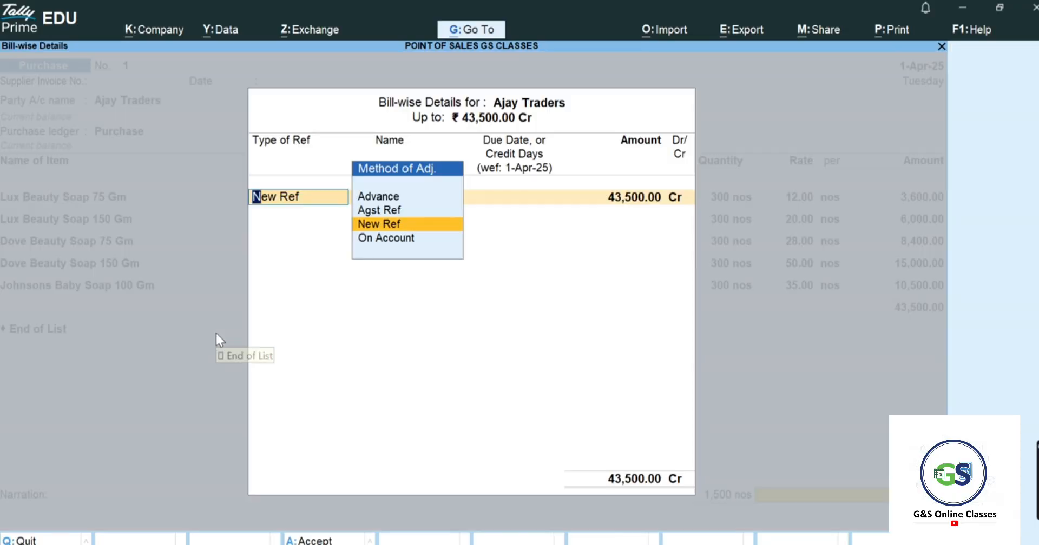
key(Return)
key(Return)
key(Return)
key(Return)
key(Return)
key(Return)
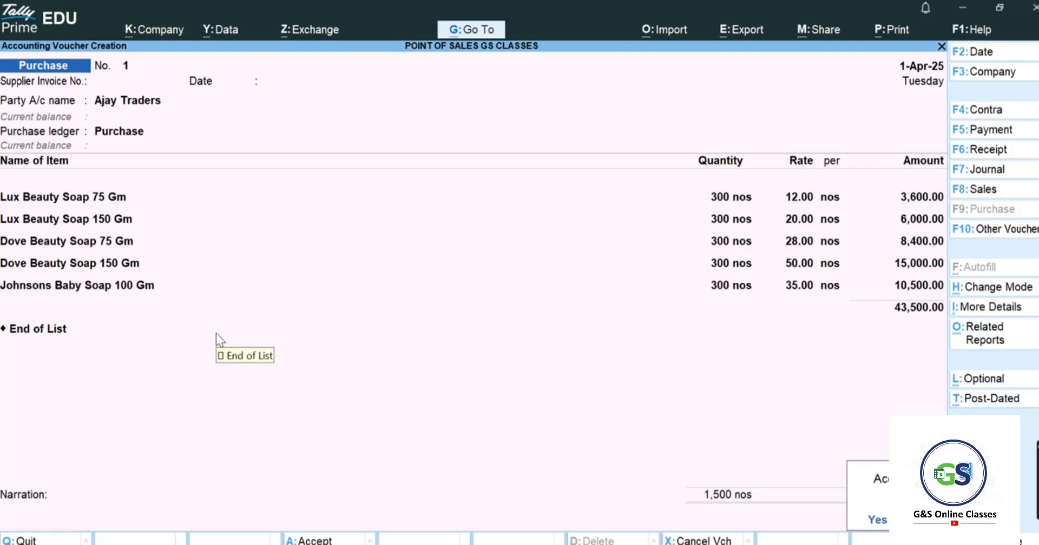
key(Return)
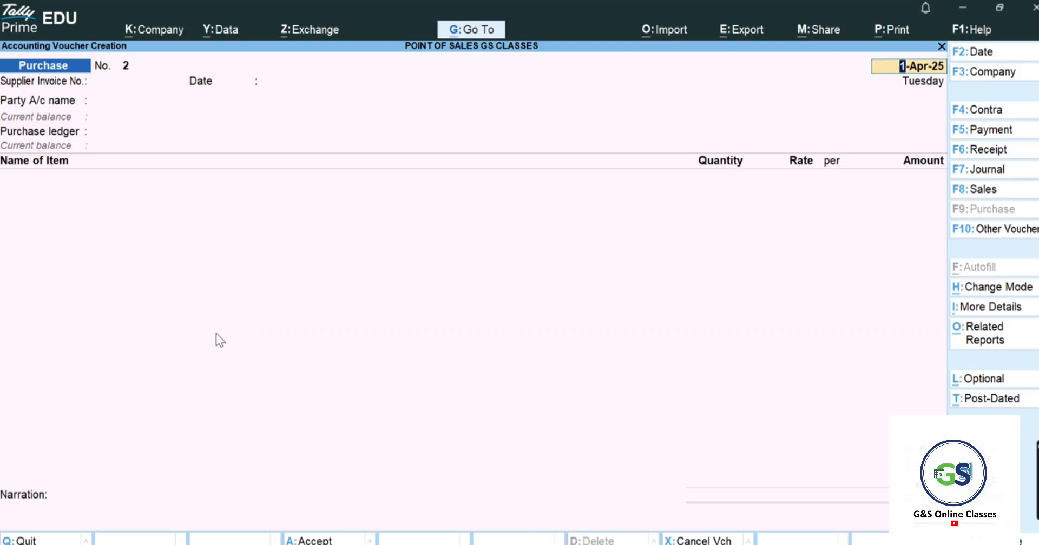
key(Escape)
key(Return)
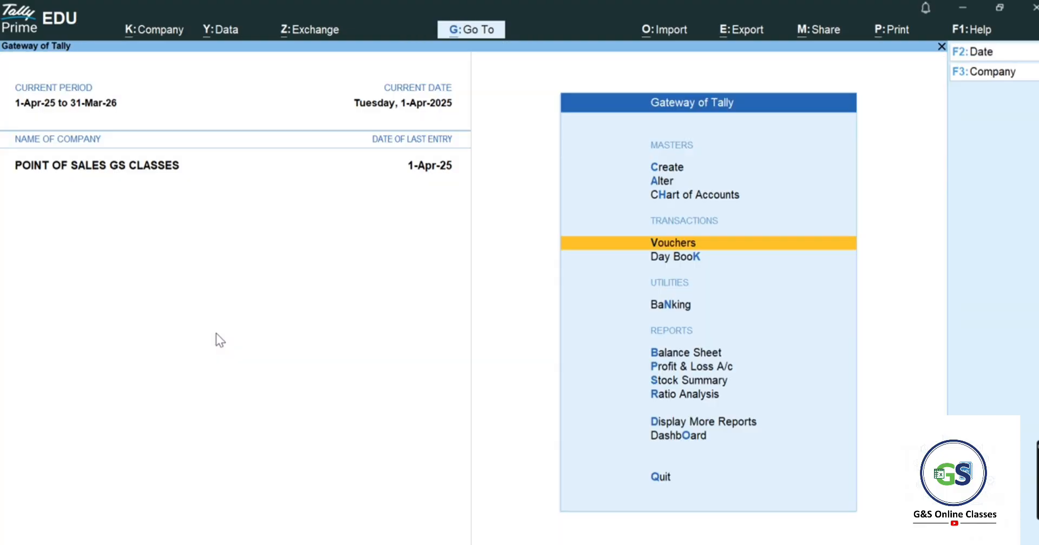
key(alt+Tab)
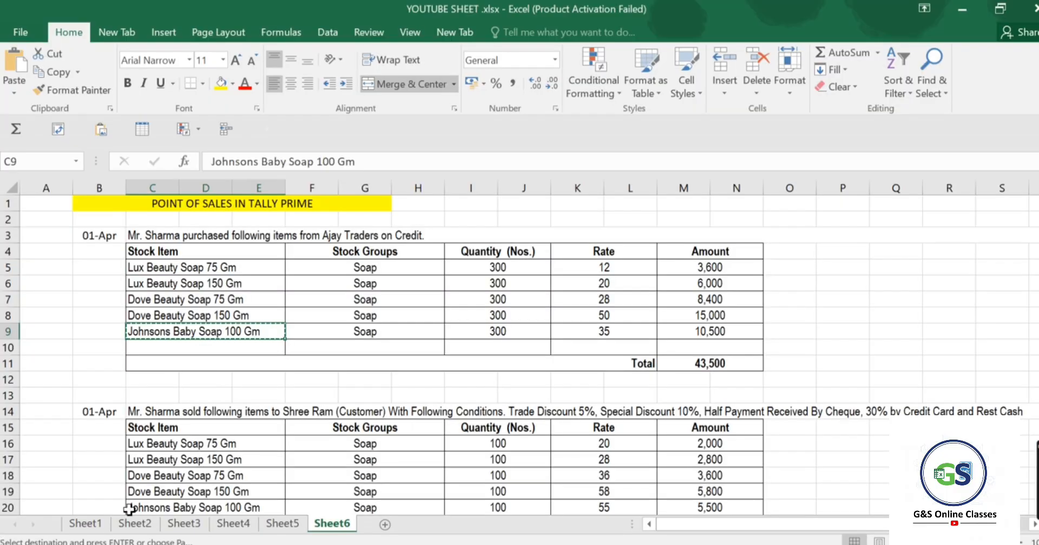
scroll(304, 441, down, 1)
click(410, 363)
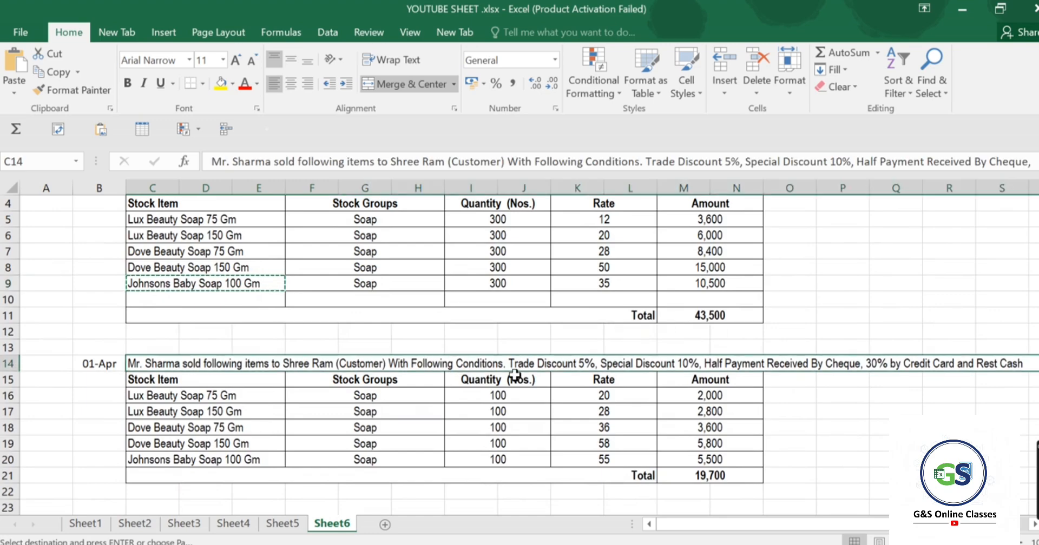
scroll(515, 375, down, 1)
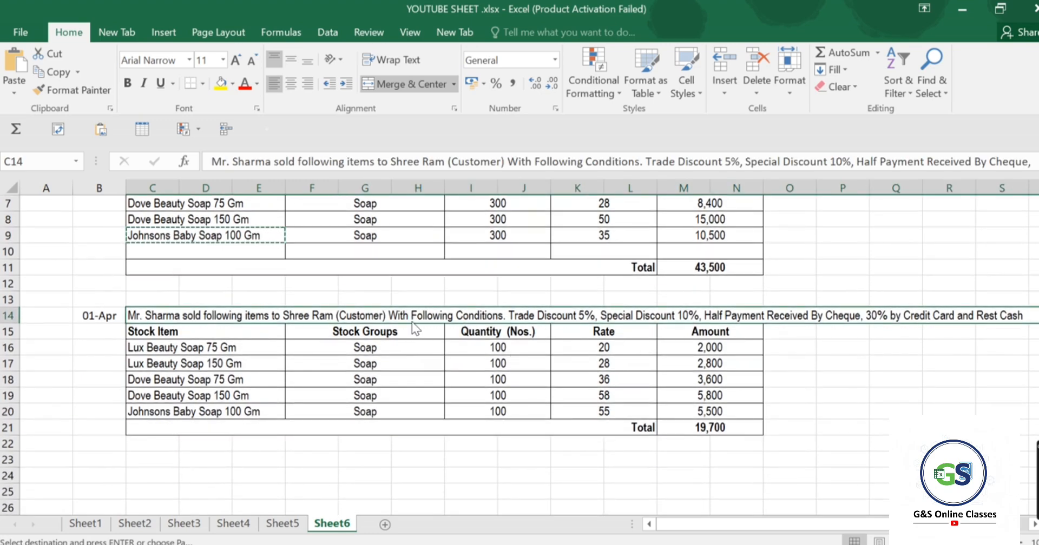
key(alt+Tab)
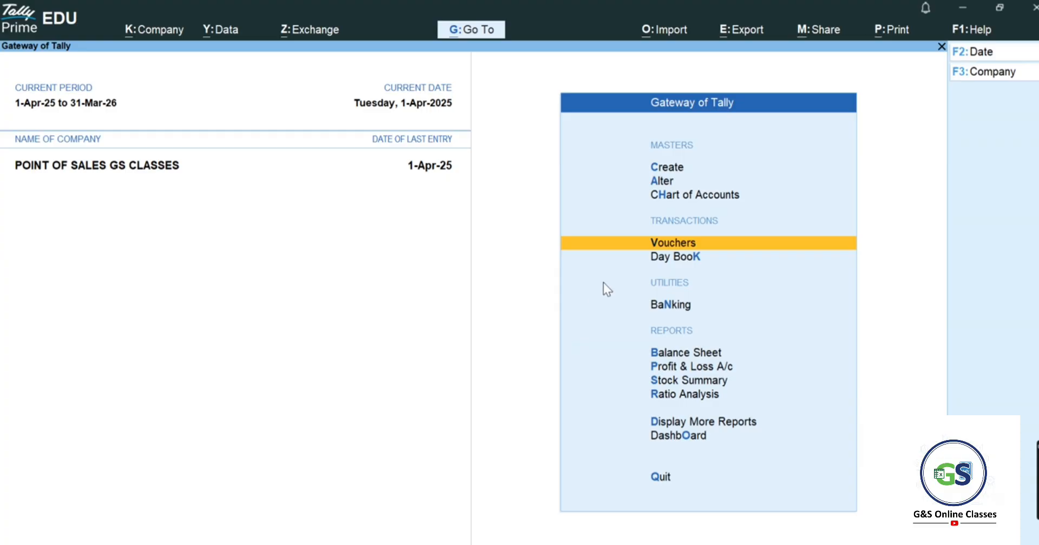
- View the 24 existing voucher types in Chart of Accounts, then go to Master Creation
key(Up)
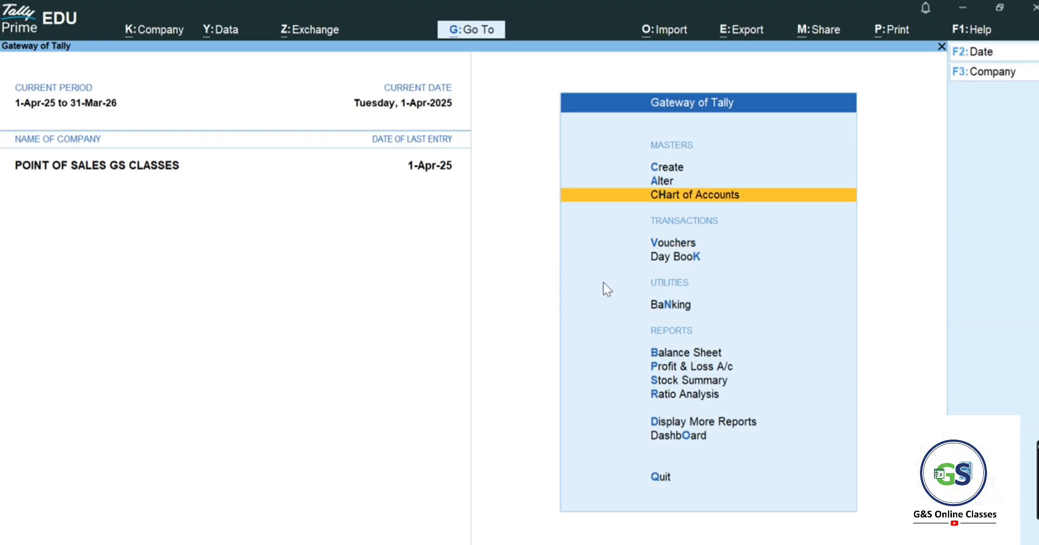
key(Down)
key(Up)
key(Return)
key(Down)
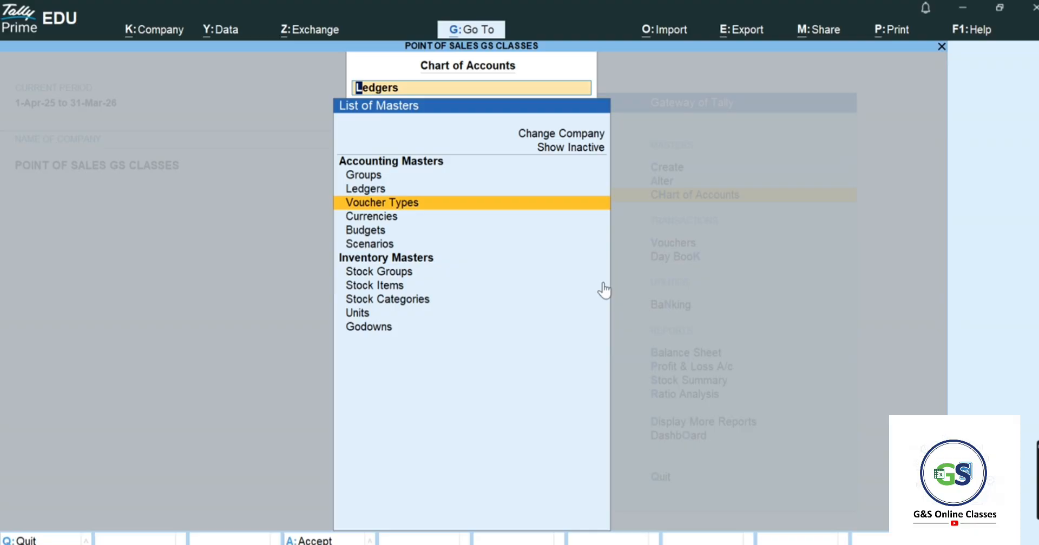
key(Return)
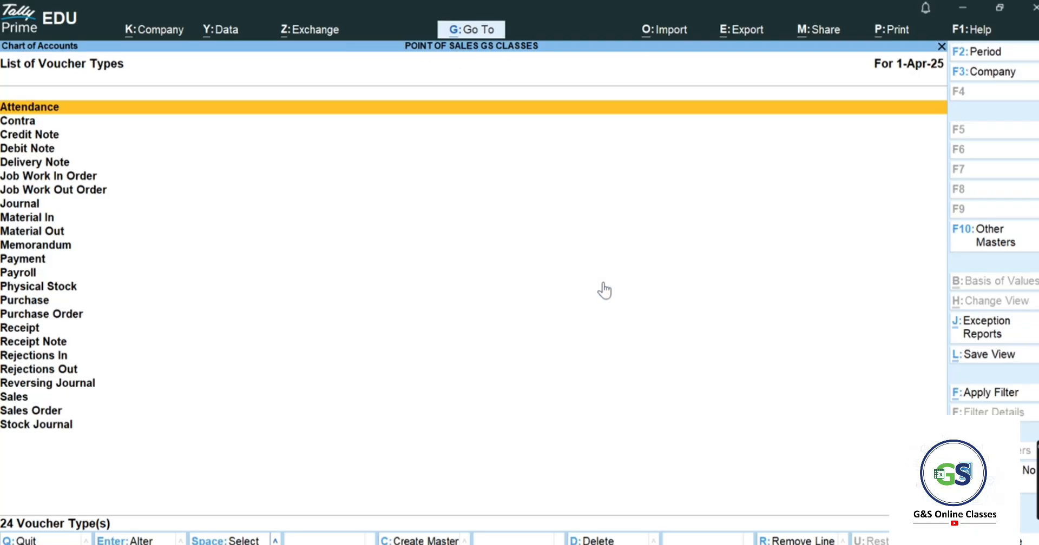
key(Escape)
key(Escape)
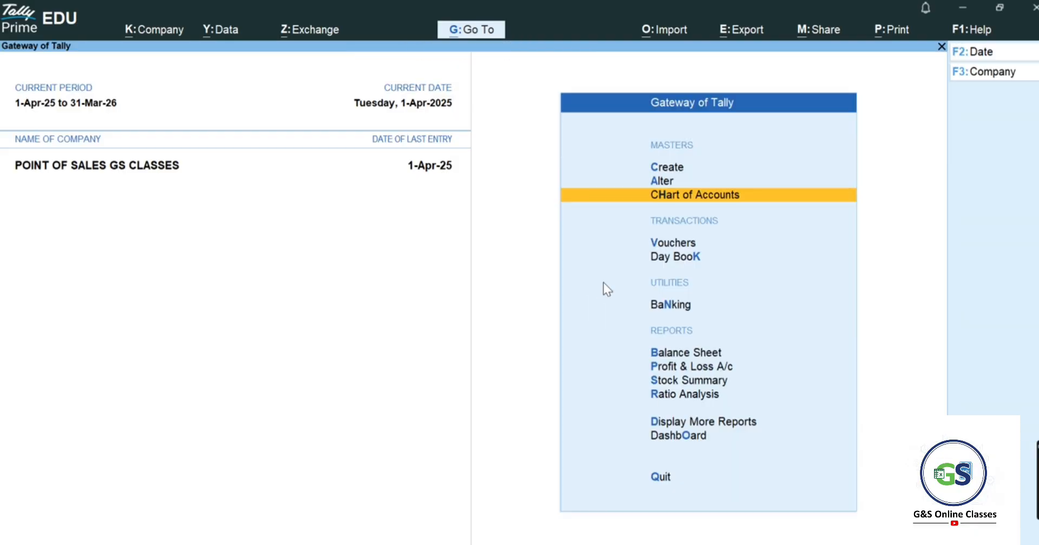
key(Up)
key(Up)
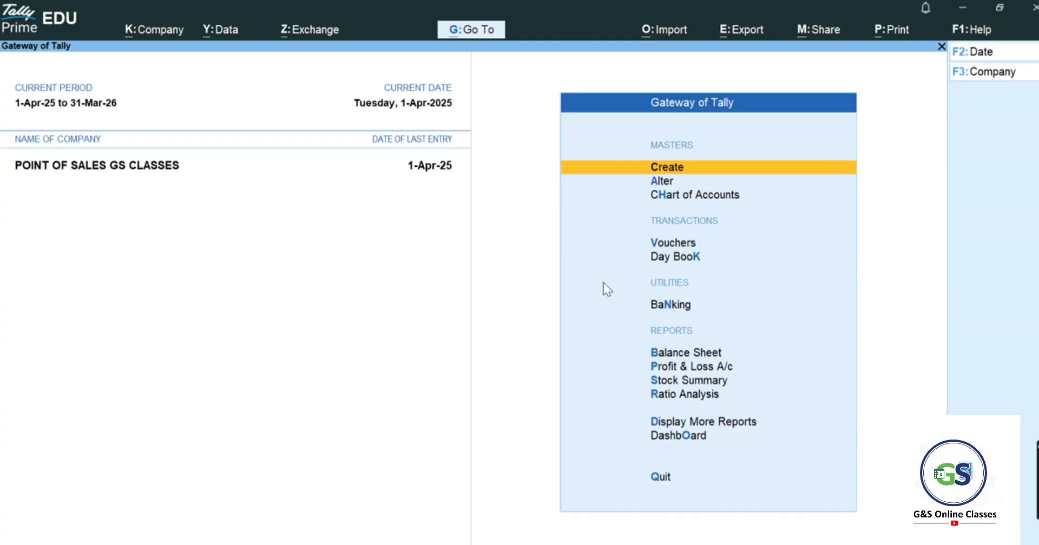
key(Return)
- Start a voucher type 'Point of Sales' of type Sales with automatic numbering and POS invoicing on
key(Down)
key(Down)
key(Down)
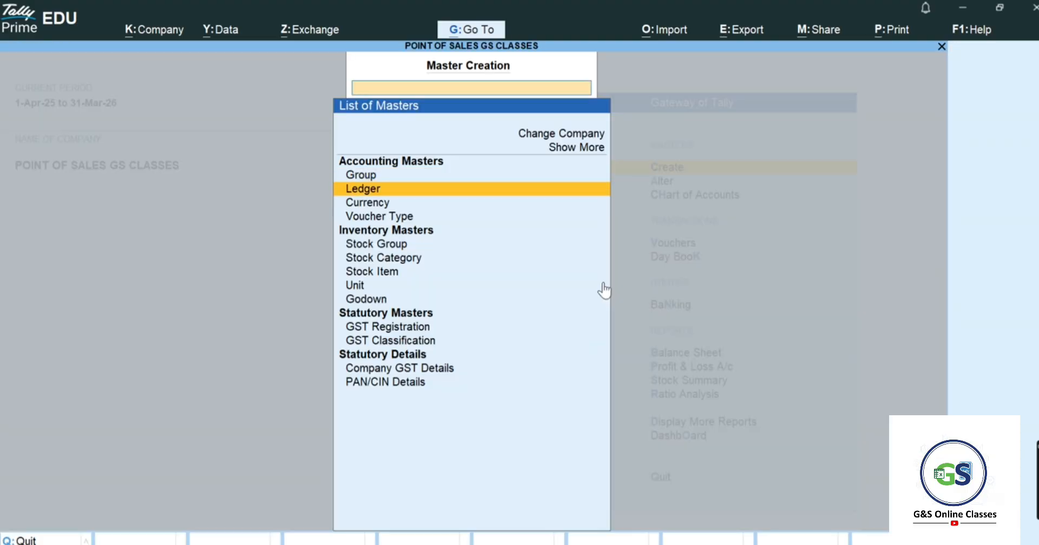
key(Return)
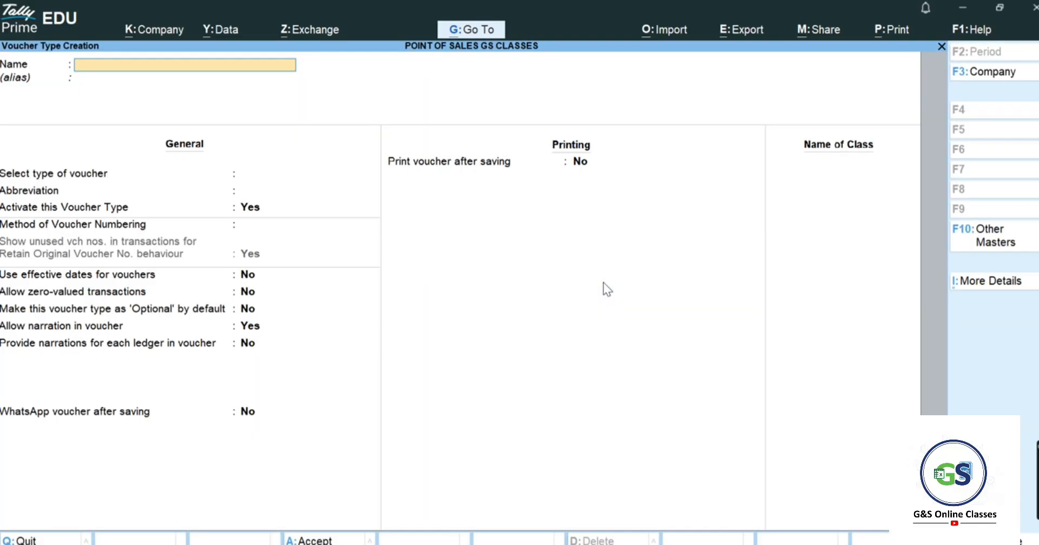
text(Point of Sales)
key(Return)
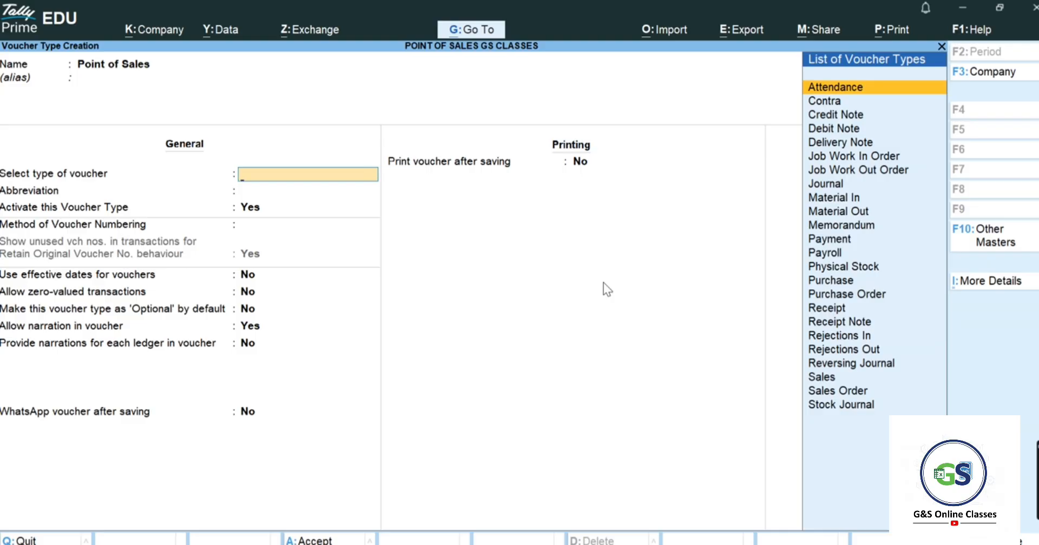
text(Sal)
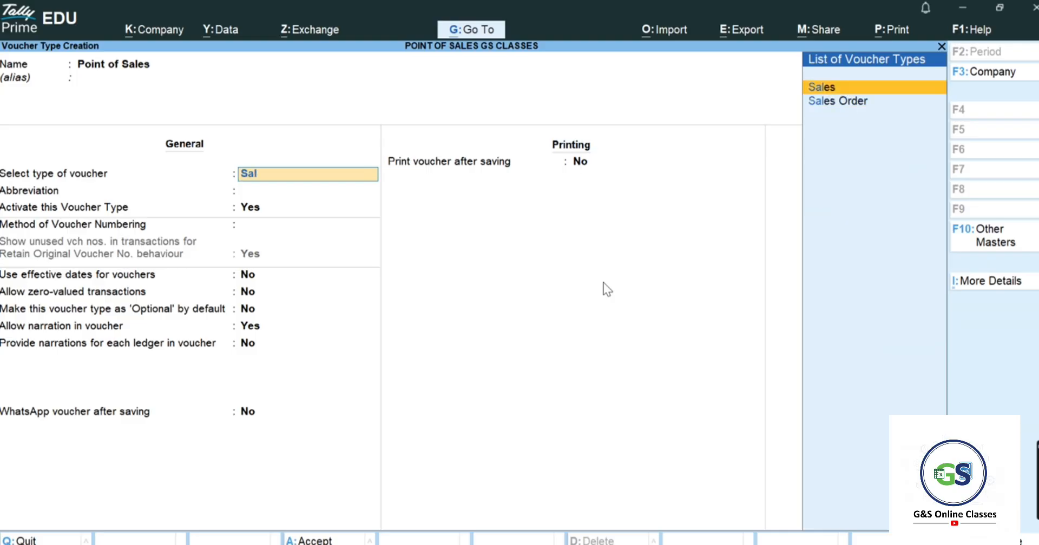
key(Return)
key(Return)
key(Return)
key(Return)
key(Return)
key(Return)
key(Return)
key(Return)
key(Return)
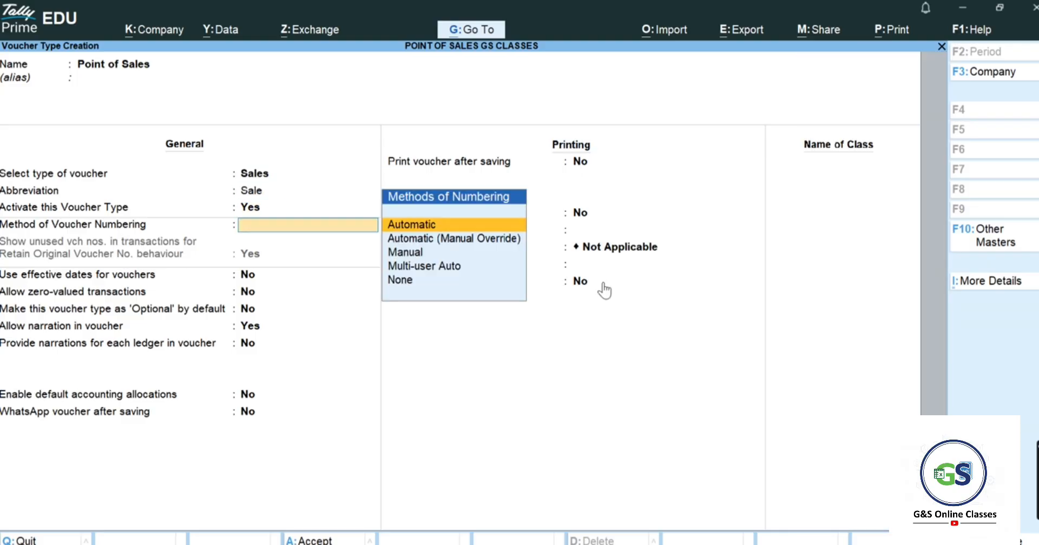
key(Return)
key(Return)
key(Return)
key(Return)
key(Return)
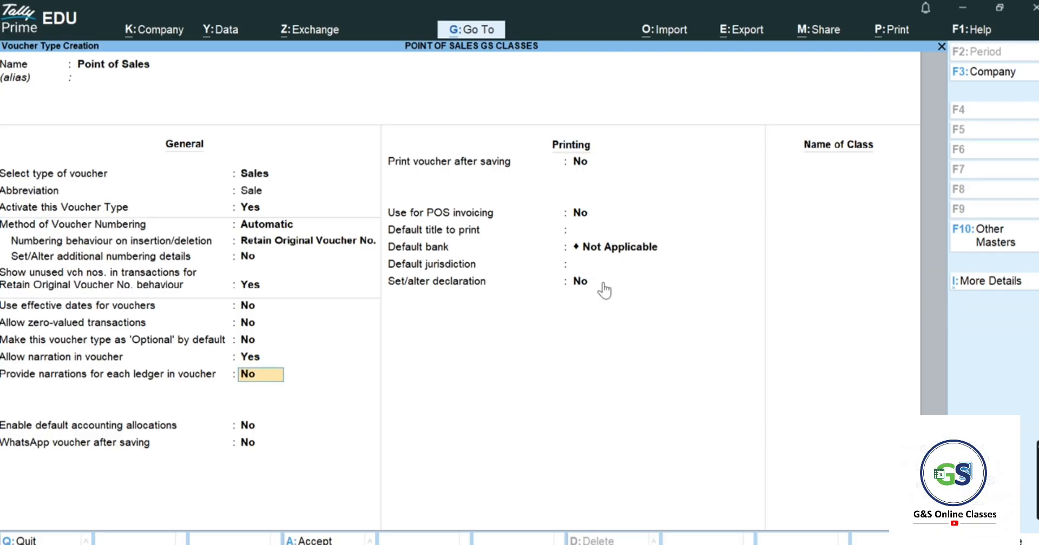
key(Return)
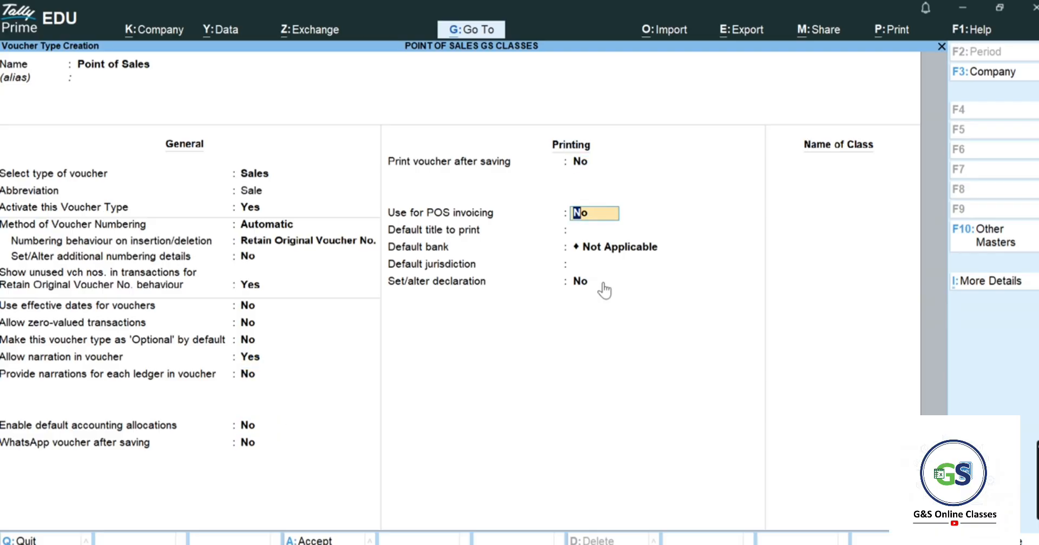
text(y)
key(Return)
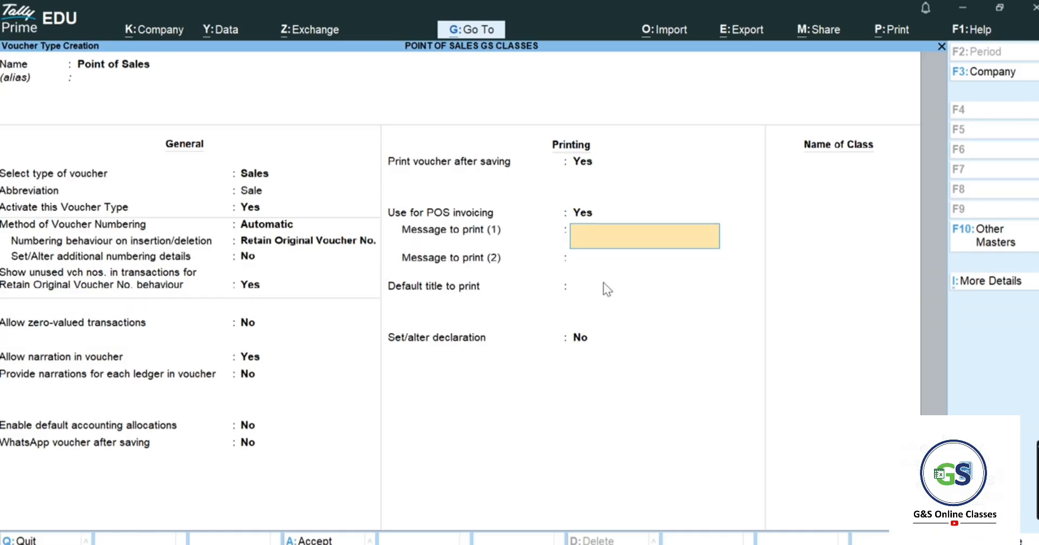
- Enter print messages 'thnaks for visit' and 'thanks for pursaing', then save the voucher type
text(thnaks for visit)
key(Return)
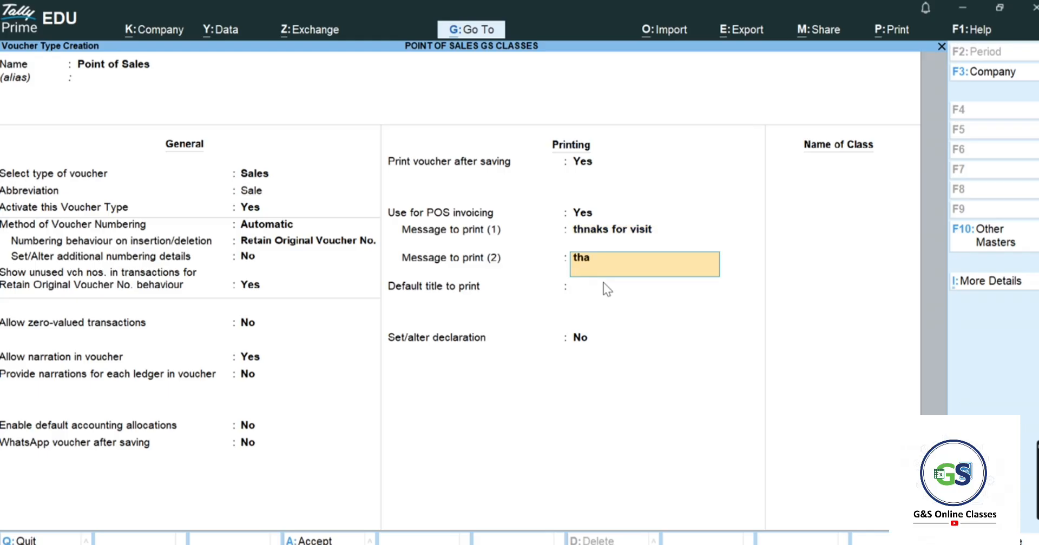
text(thanks for pursaing)
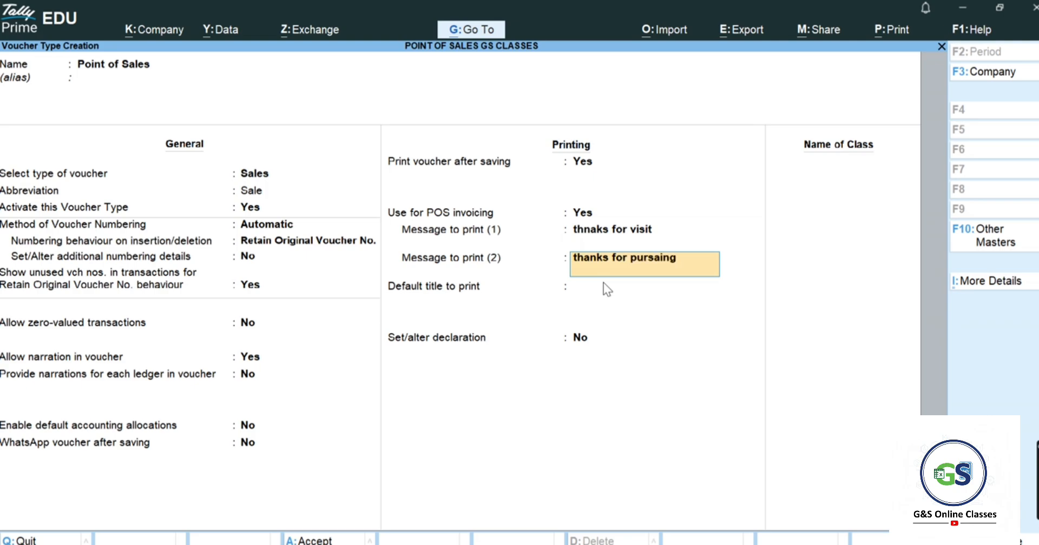
key(Return)
key(Return)
key(Return)
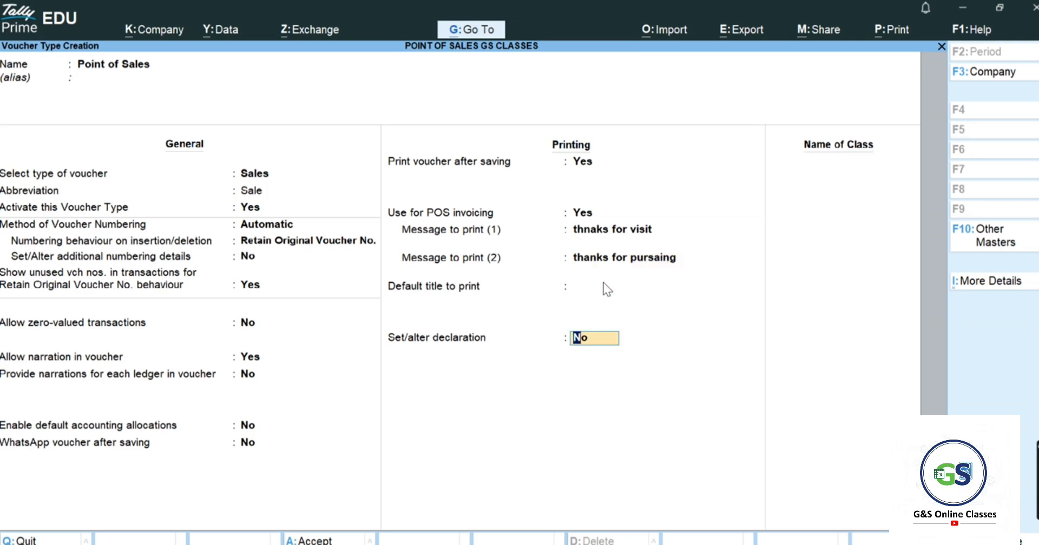
key(ctrl)
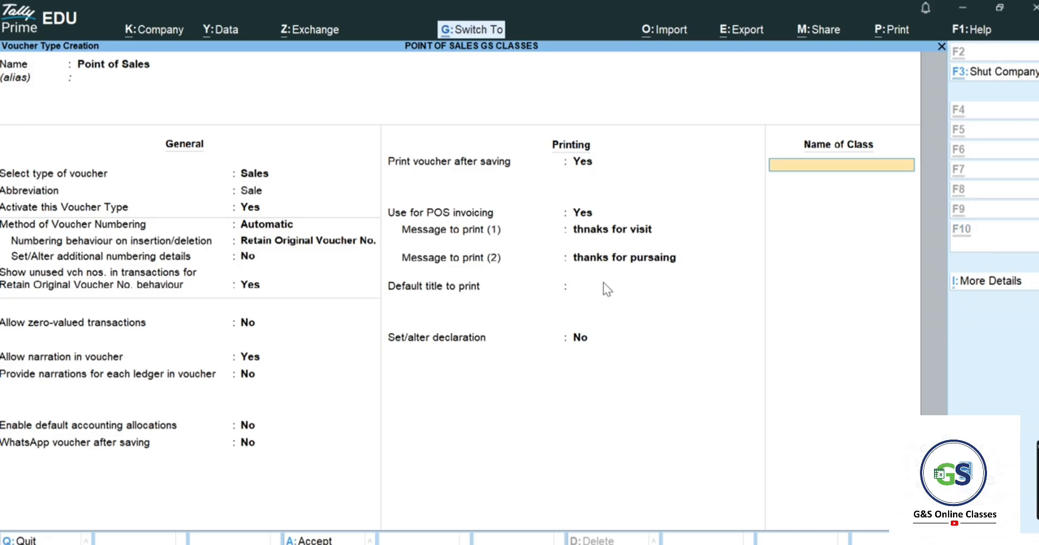
key(ctrl+a)
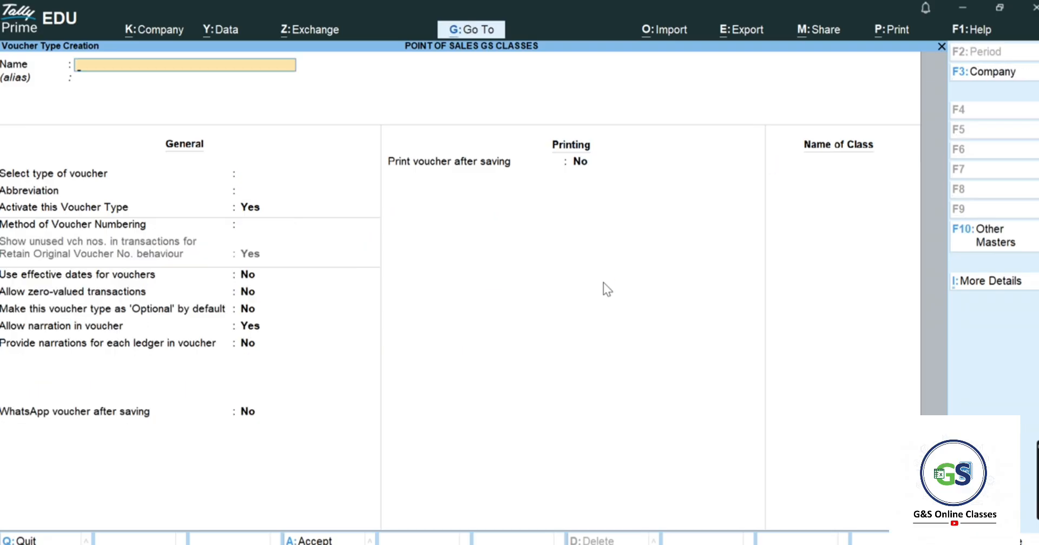
key(Escape)
key(Return)
key(Escape)
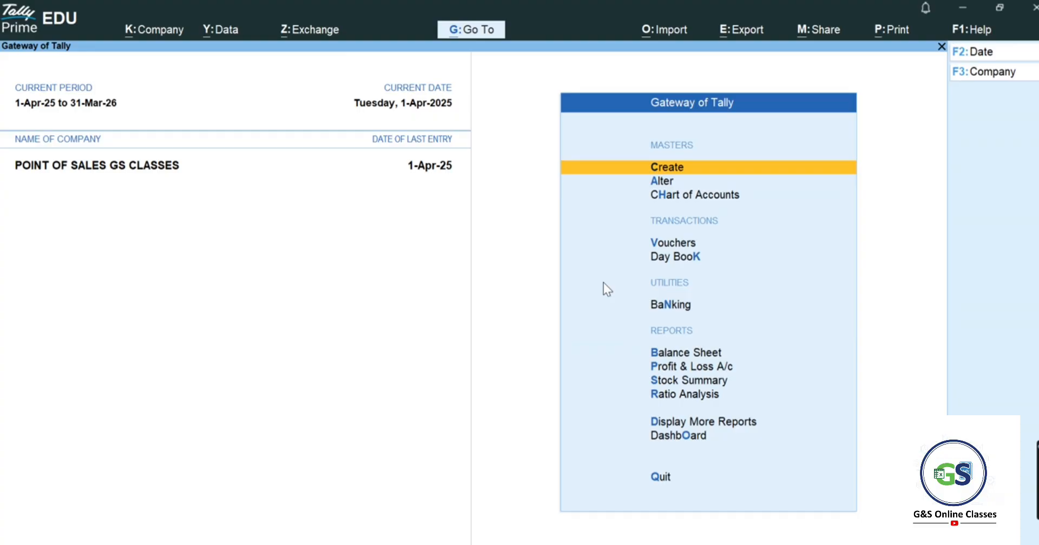
- Enable 'Use Discount column in invoices' in F11 features, then open voucher entry
key(F11)
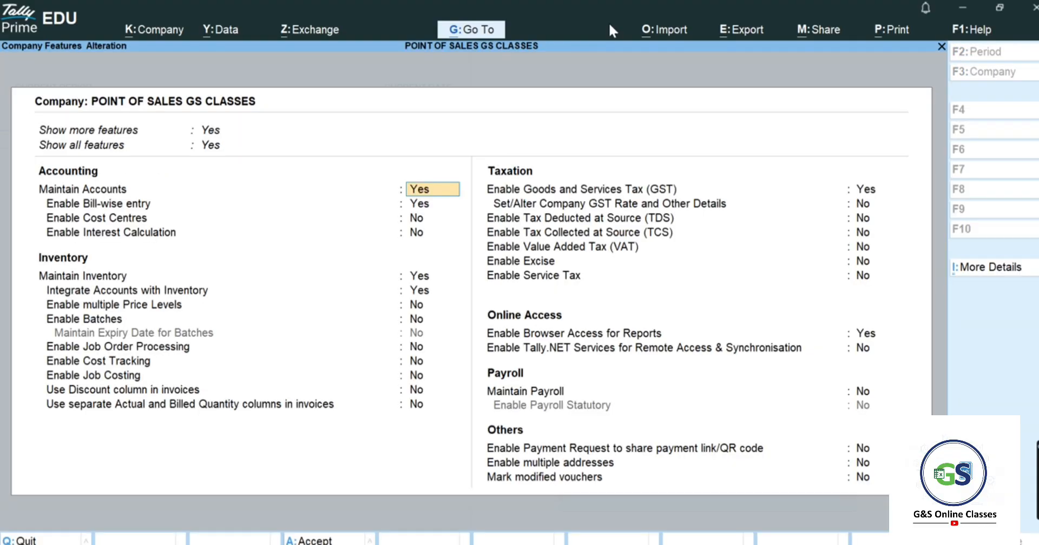
key(Down)
key(Down)
key(Down)
key(Down)
key(Down)
key(Down)
key(Down)
key(Down)
key(Down)
key(Down)
key(Down)
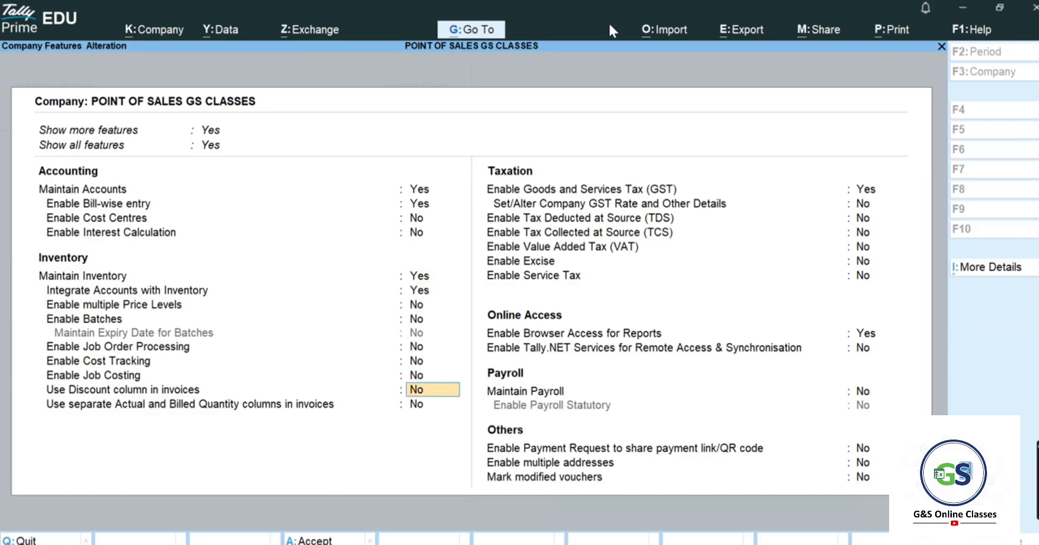
key(y)
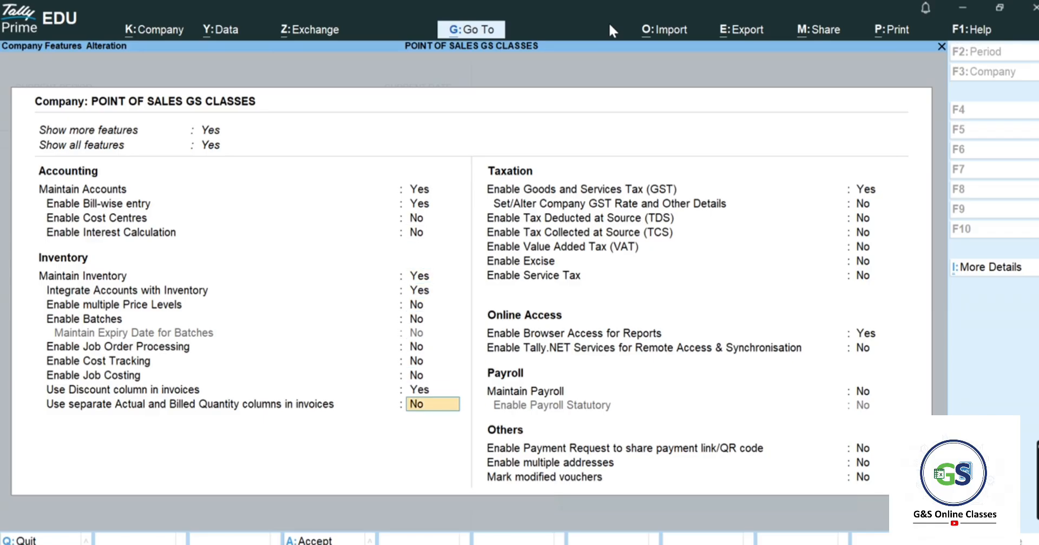
key(ctrl+a)
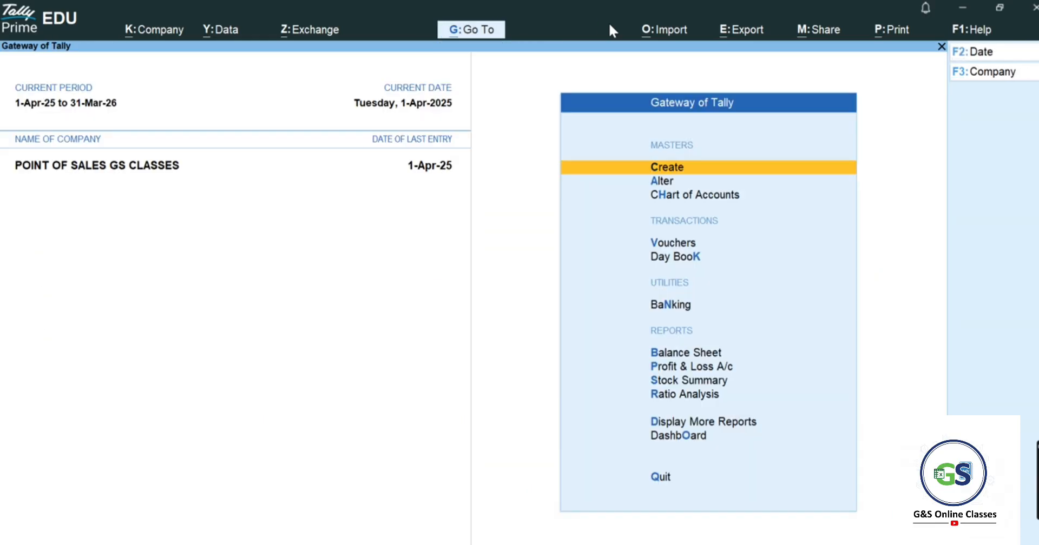
key(Down)
key(Down)
key(Down)
key(Return)
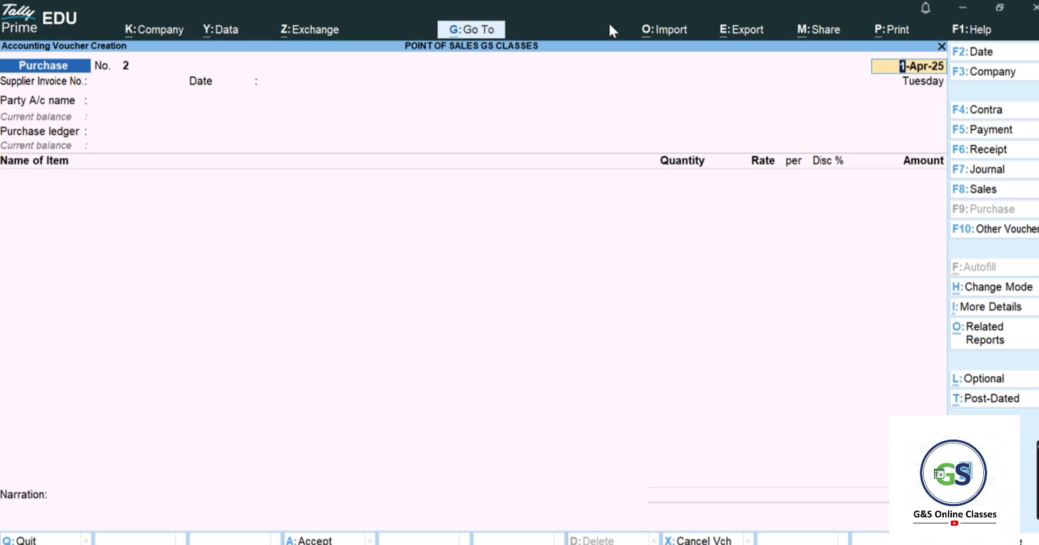
- Switch voucher entry to a new Point of Sales voucher
key(F8)
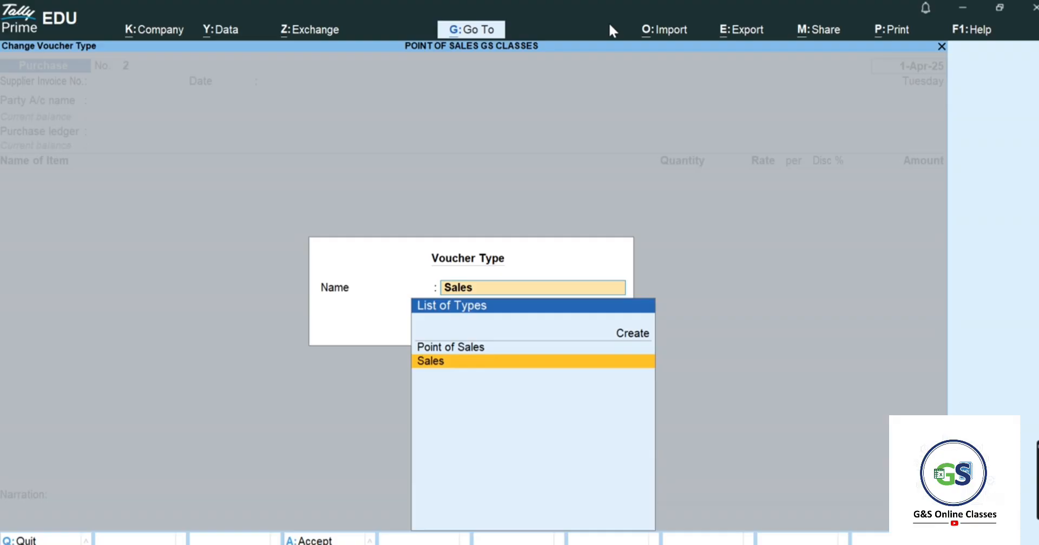
key(Up)
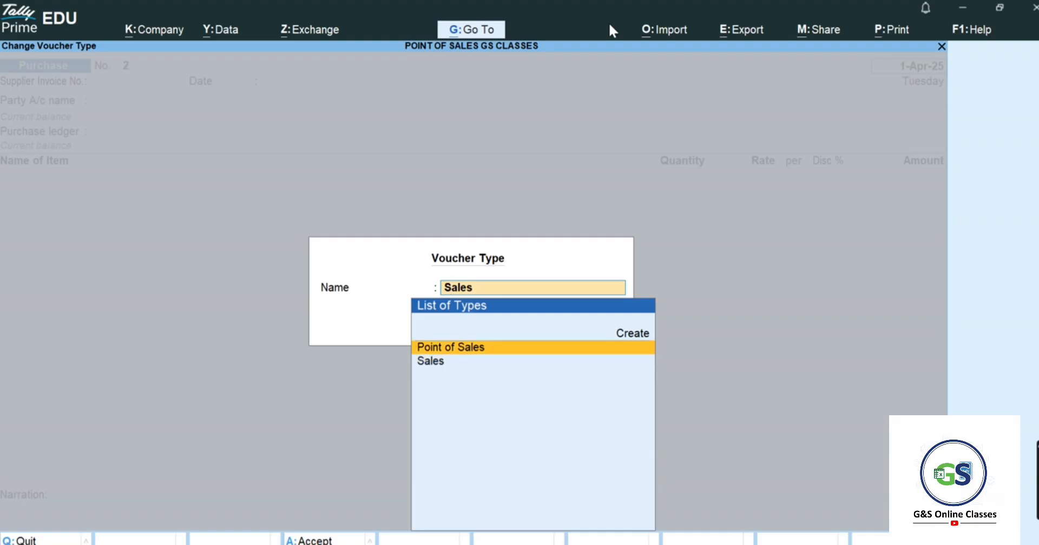
key(Return)
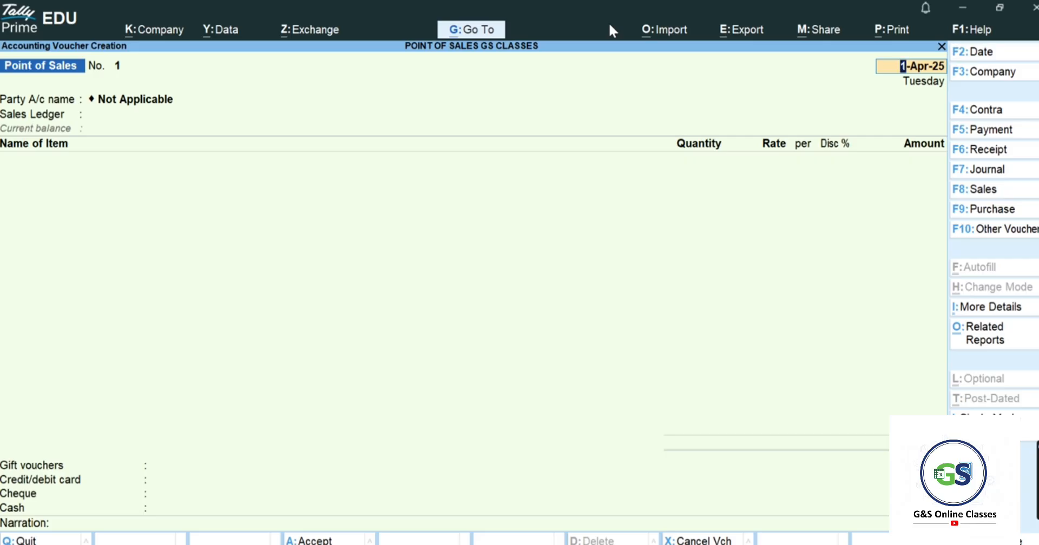
key(Return)
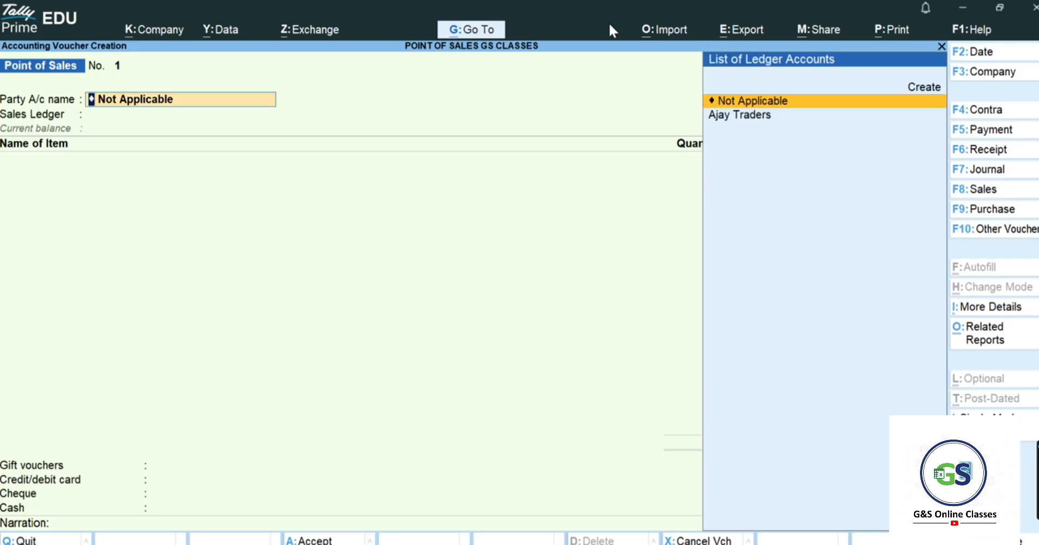
- Create the customer's party ledger under Sundry Debtors, keeping default details and Regular registration
key(Up)
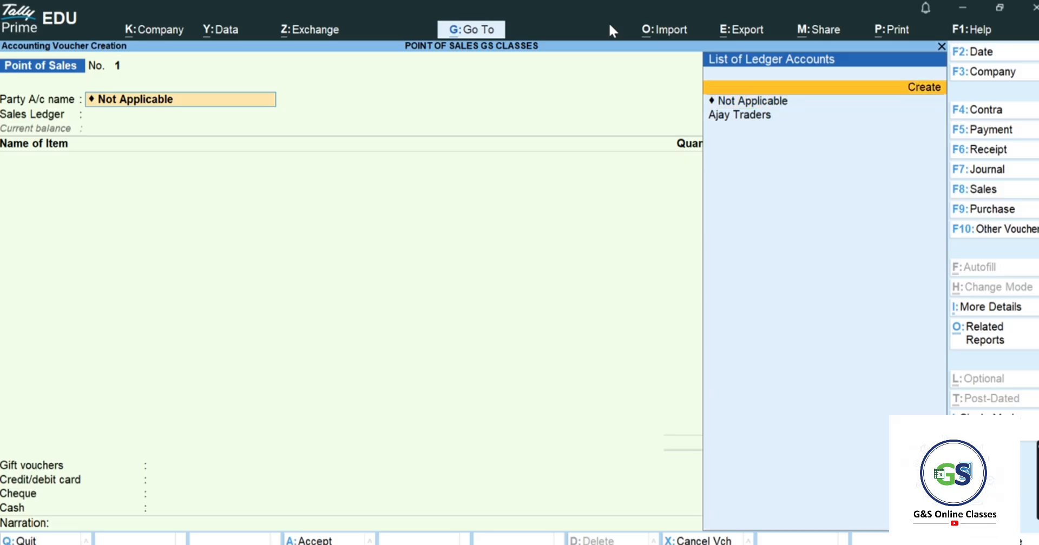
key(Return)
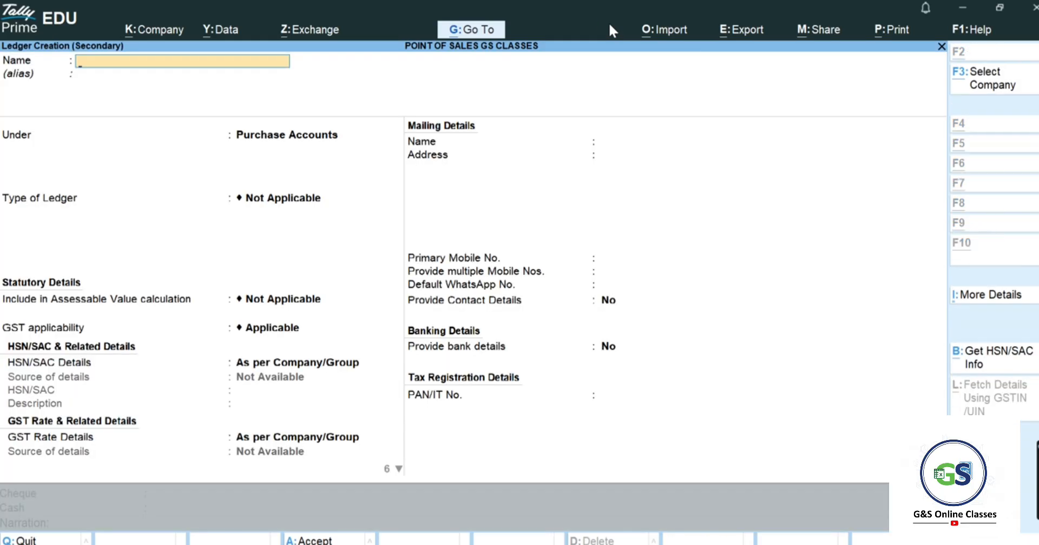
key(alt+Tab)
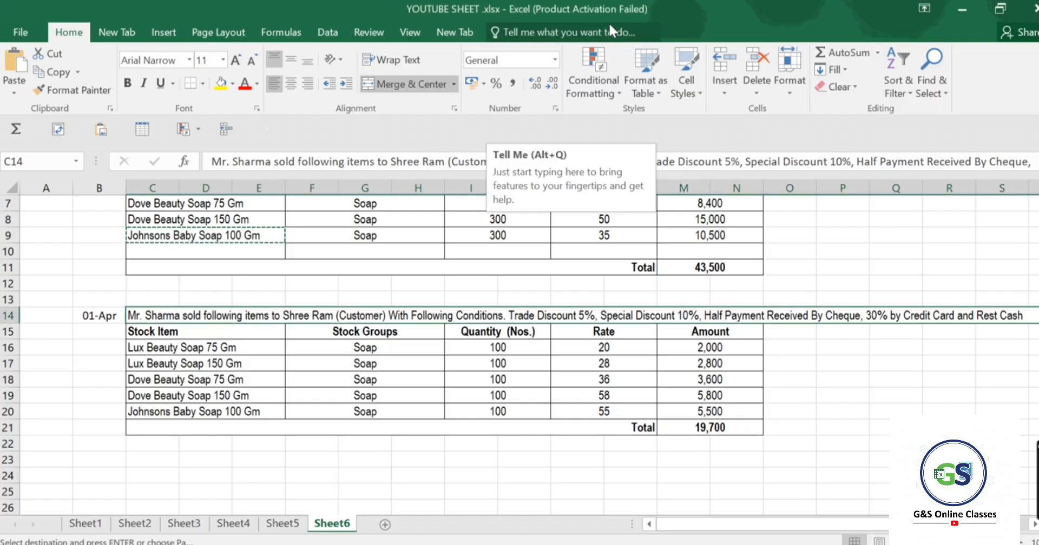
key(alt+Tab)
text(Sh)
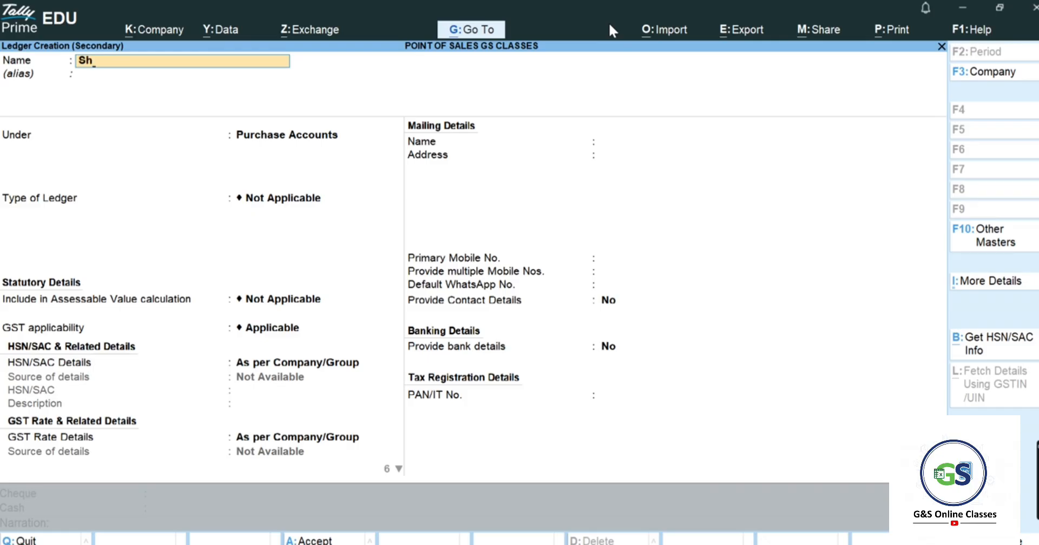
text(err Ram)
key(Return)
text(Sun)
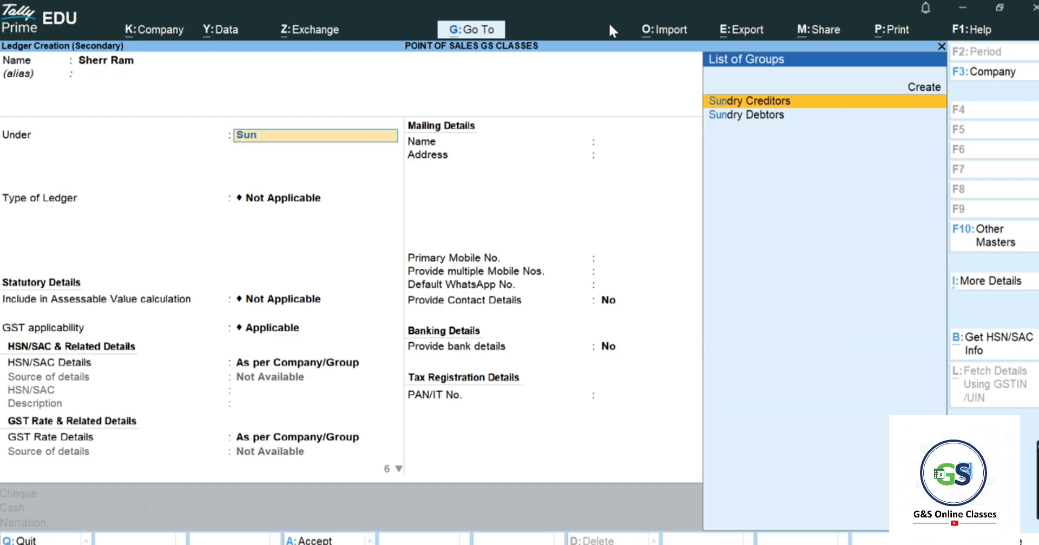
key(Down)
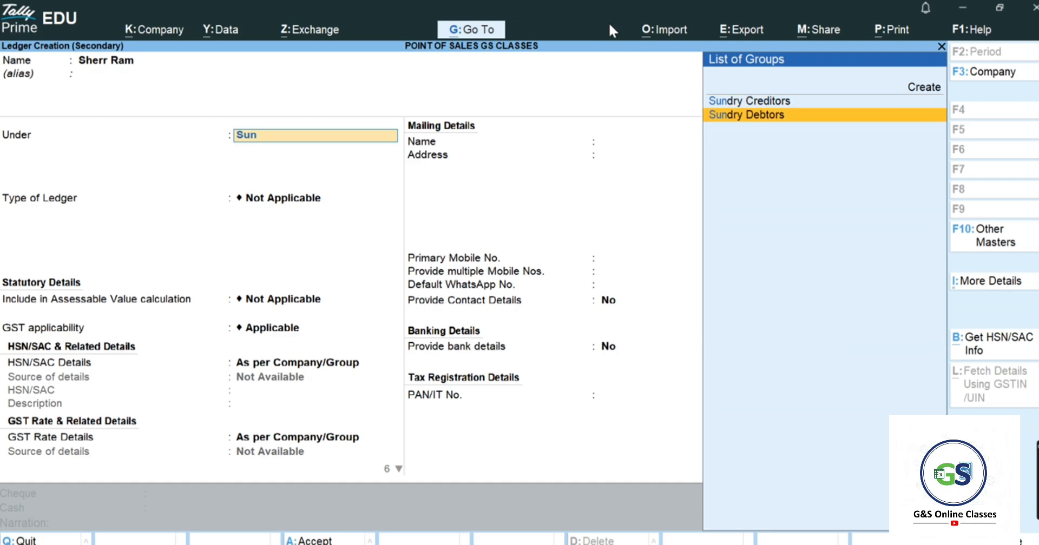
key(Return)
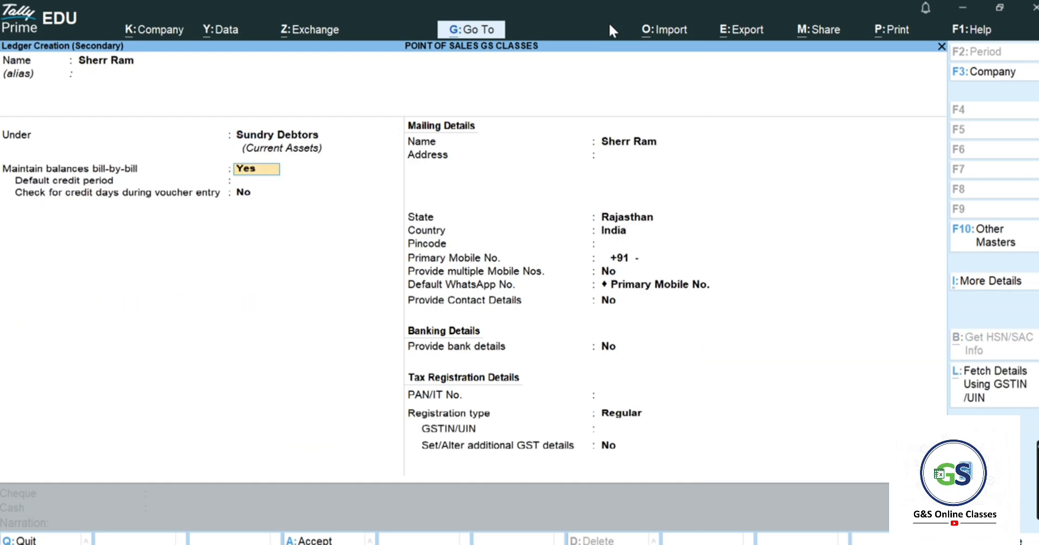
key(Return)
key(Return)
key(Return)
key(Return)
key(Return)
key(Return)
key(Return)
key(Return)
key(Return)
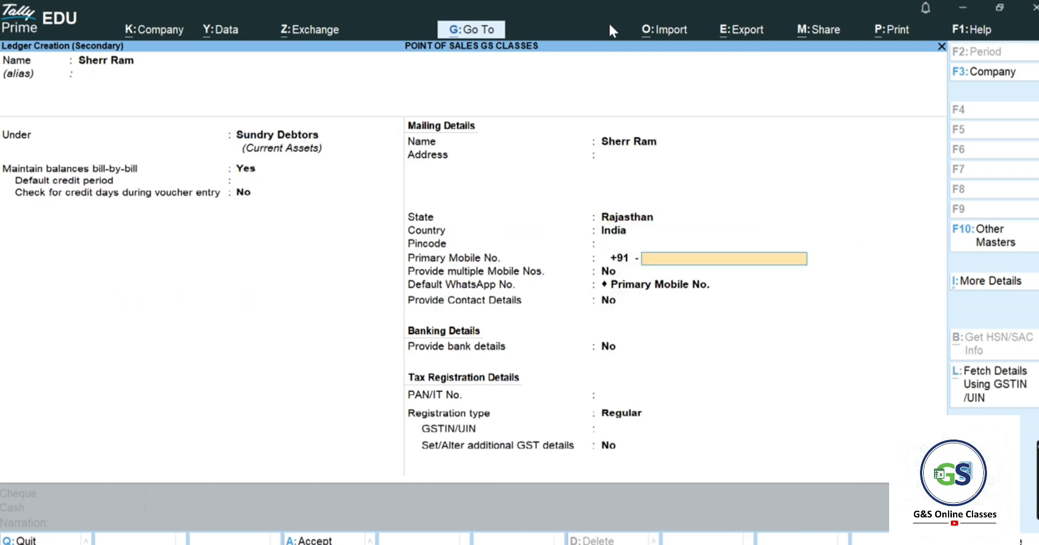
key(Return)
key(Return)
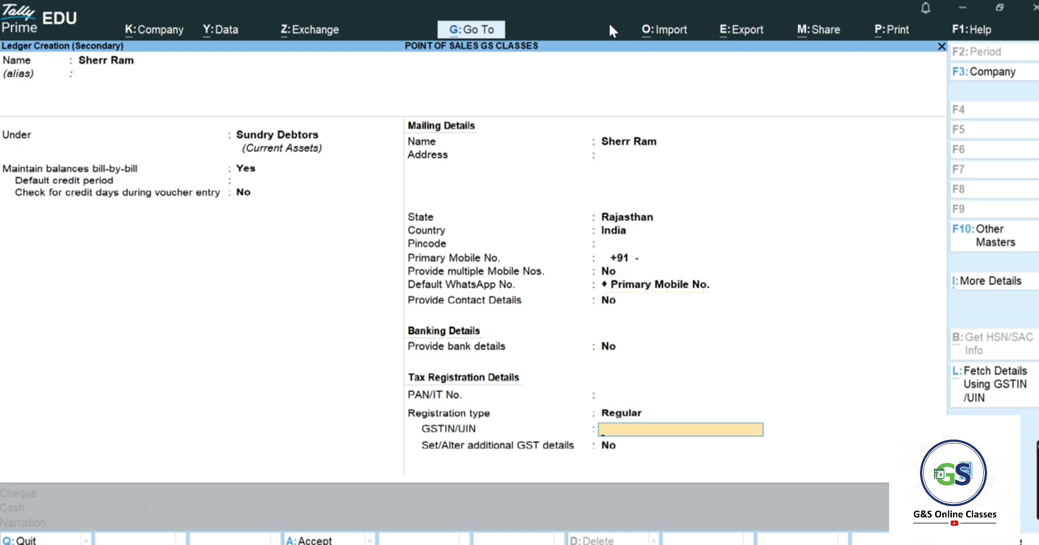
key(Return)
key(Return)
key(Return)
key(Return)
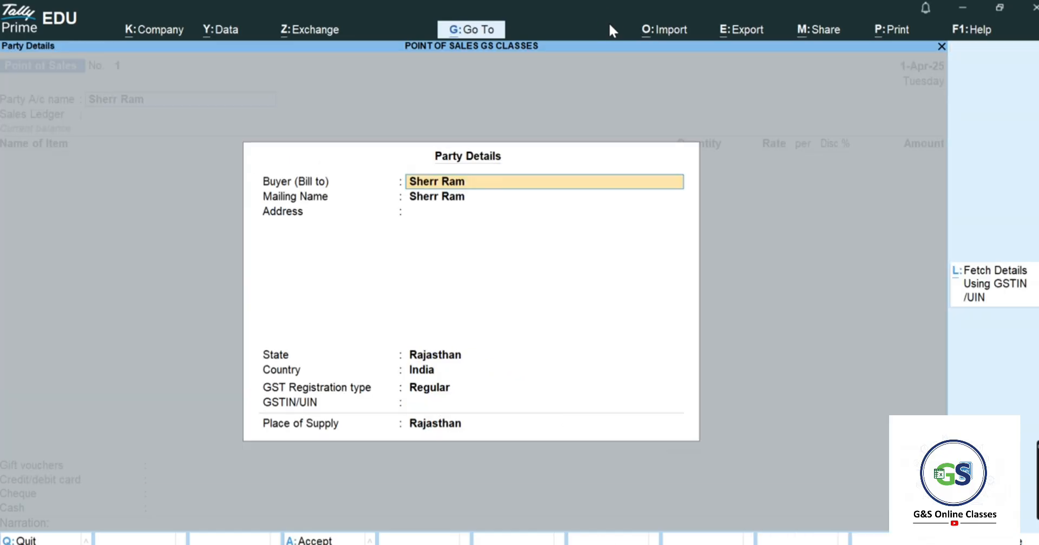
- Accept Rajasthan as place of supply and create a 'Sales' ledger under Sales Accounts
key(Return)
key(Return)
key(Return)
key(Return)
key(Return)
key(Return)
key(Return)
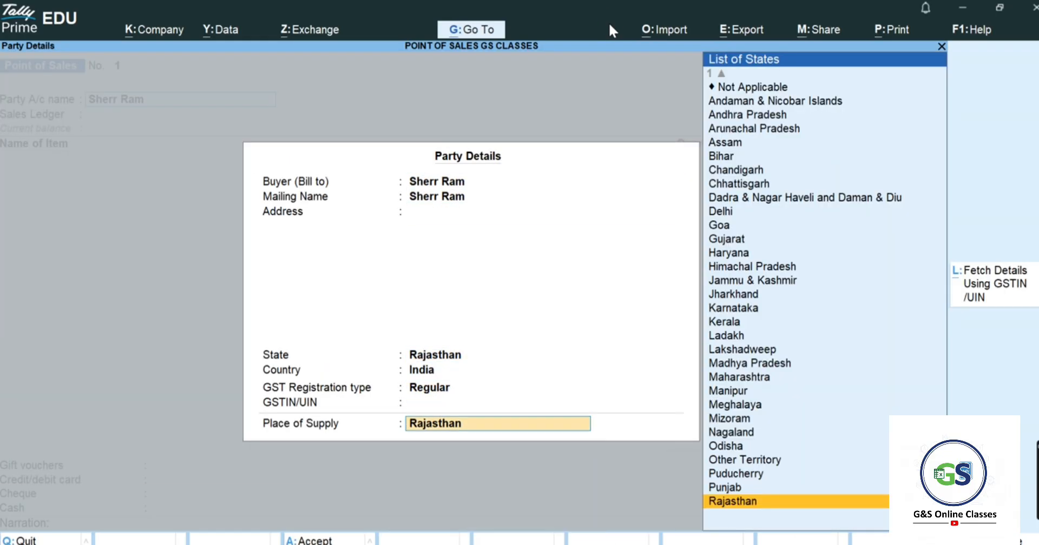
key(Return)
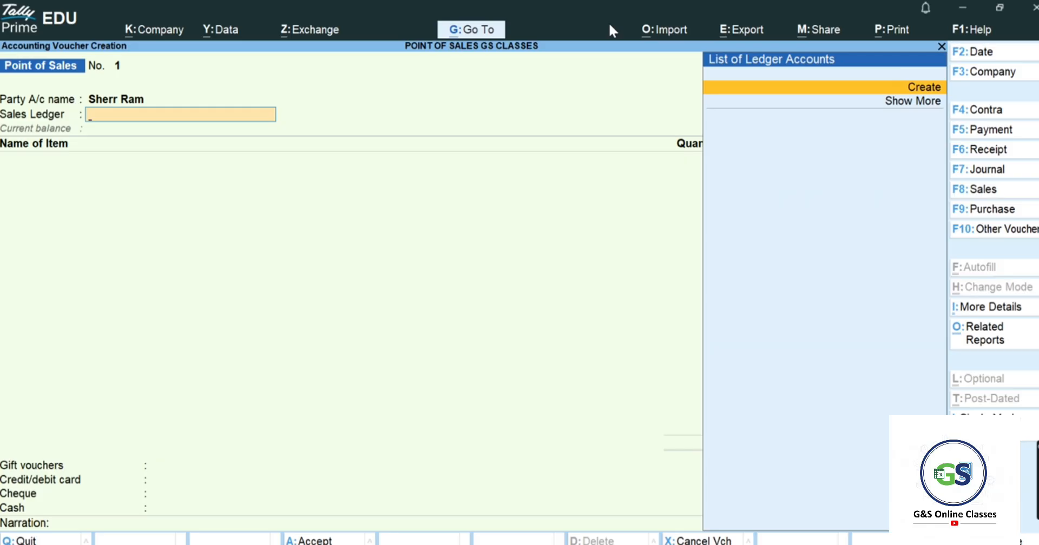
key(Return)
text(Sales)
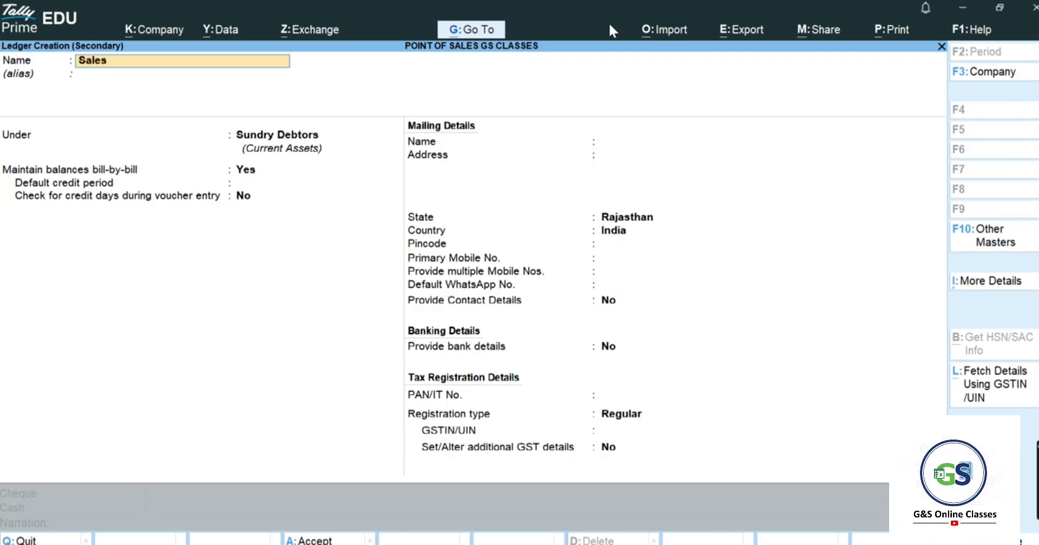
key(Return)
key(Return)
text(Sal)
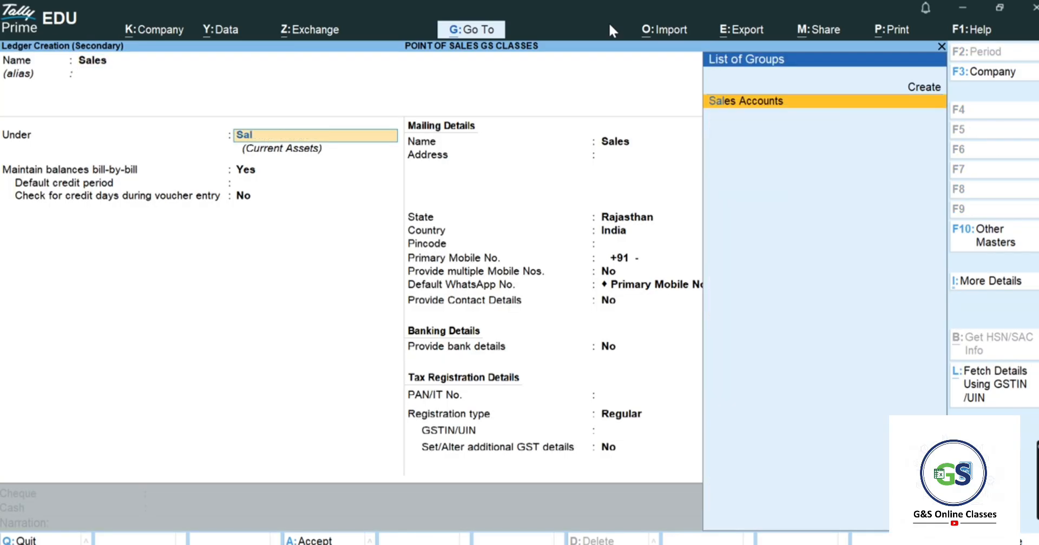
key(Return)
key(Return)
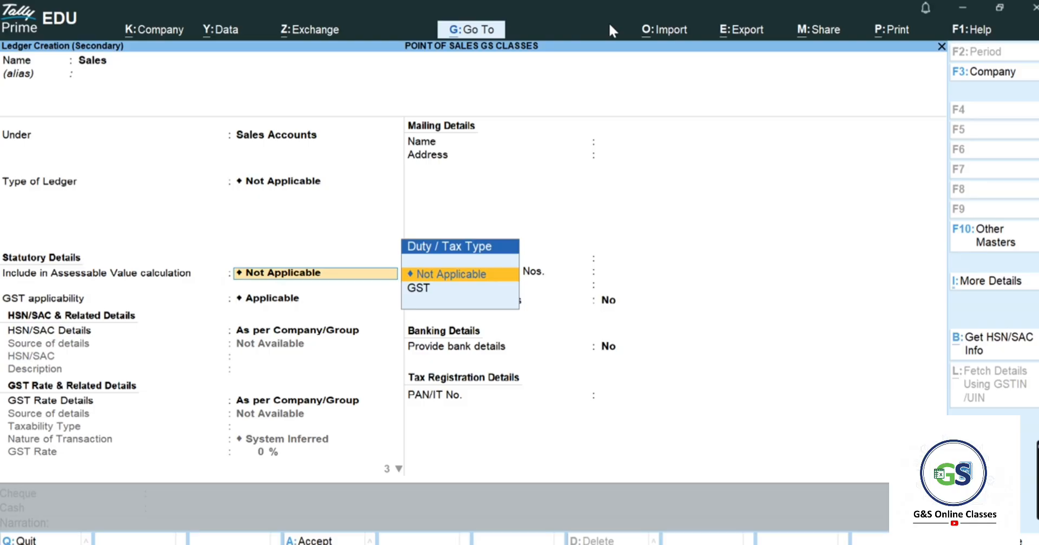
key(ctrl+a)
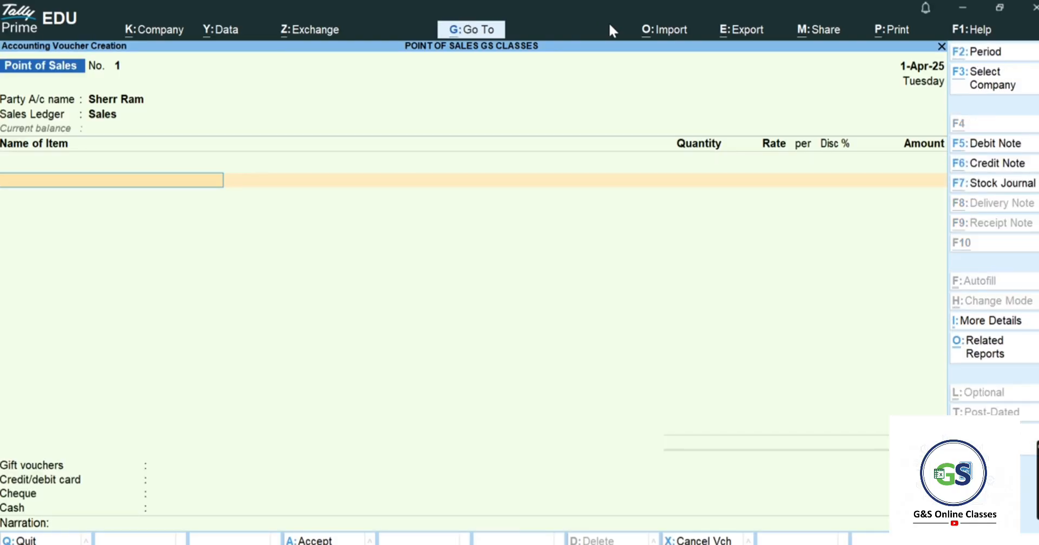
key(alt+Tab)
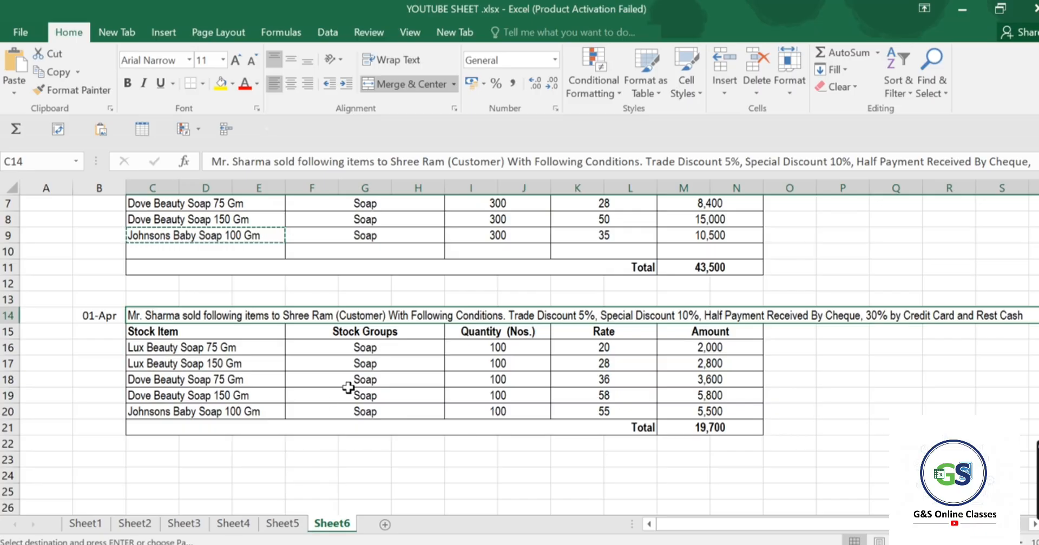
key(alt+Tab)
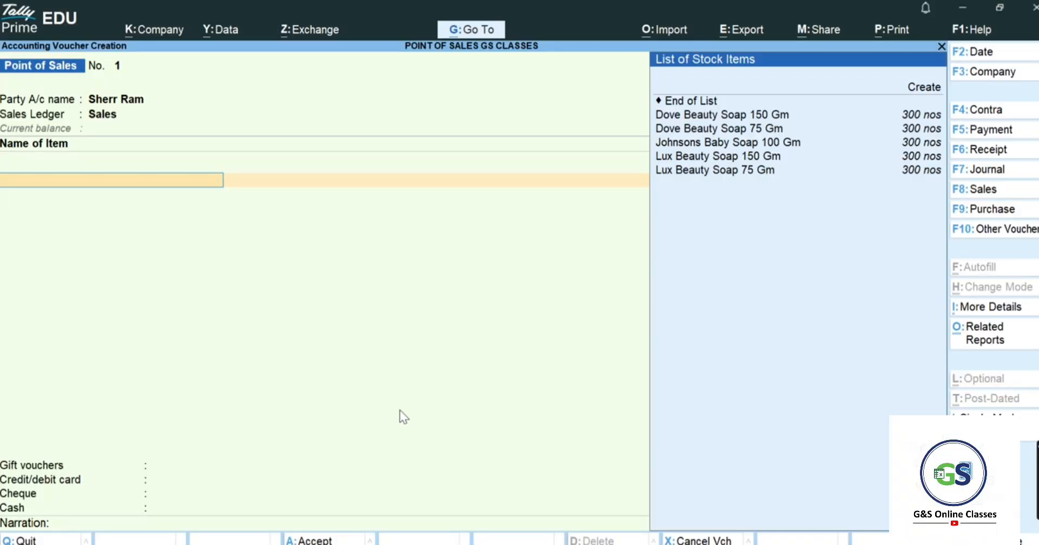
- Add Lux Beauty Soap 75 Gm at 100 nos × 20.00
key(Down)
key(Down)
key(Down)
key(Down)
key(Down)
key(Down)
key(Down)
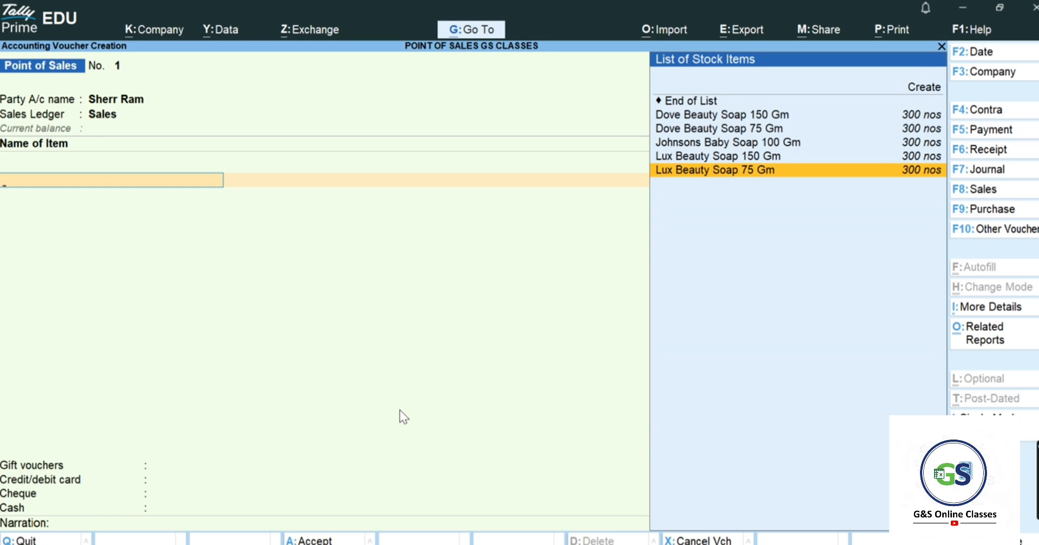
key(Return)
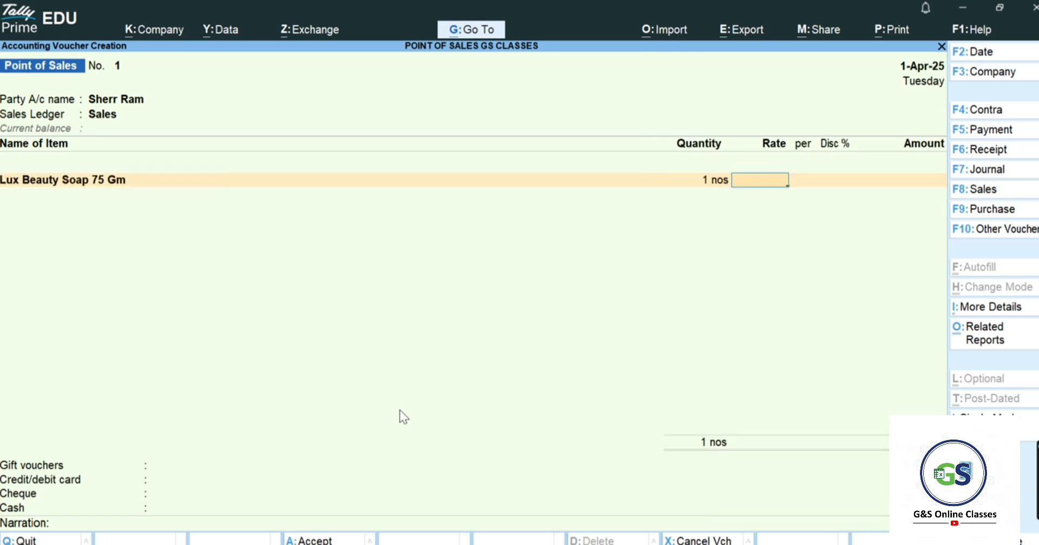
key(BackSpace)
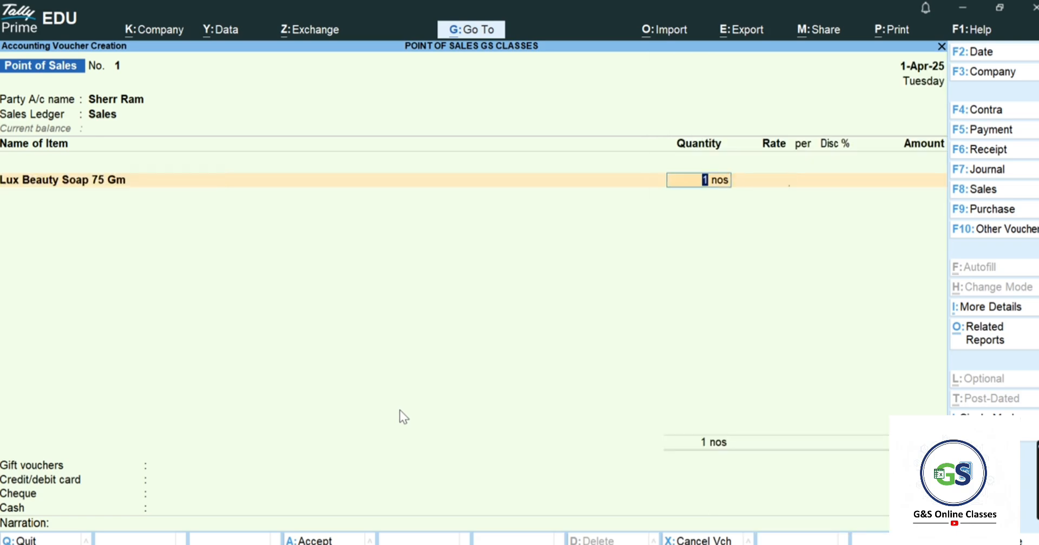
key(alt+Tab)
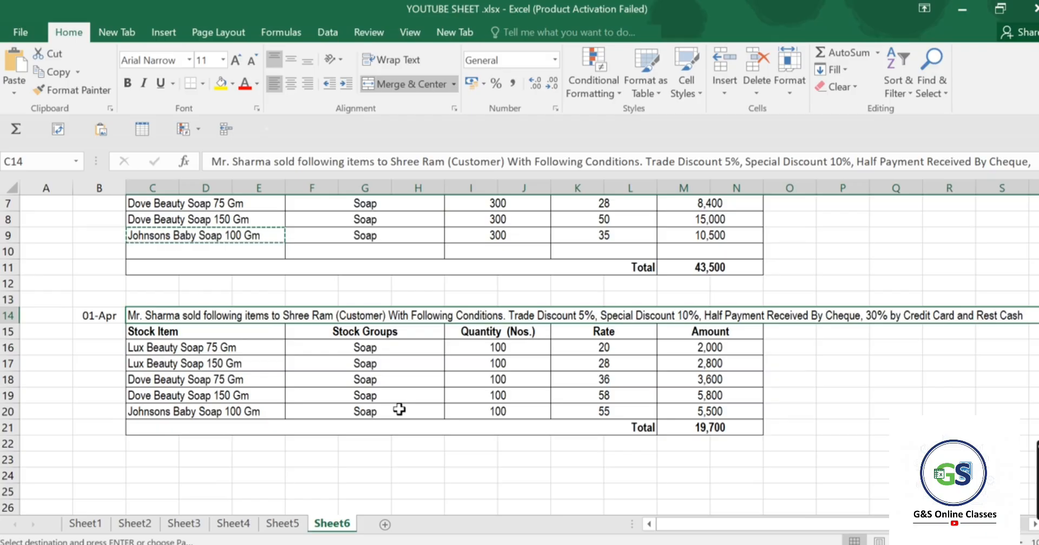
key(alt+Tab)
key(alt+Tab)
key(alt+Tab)
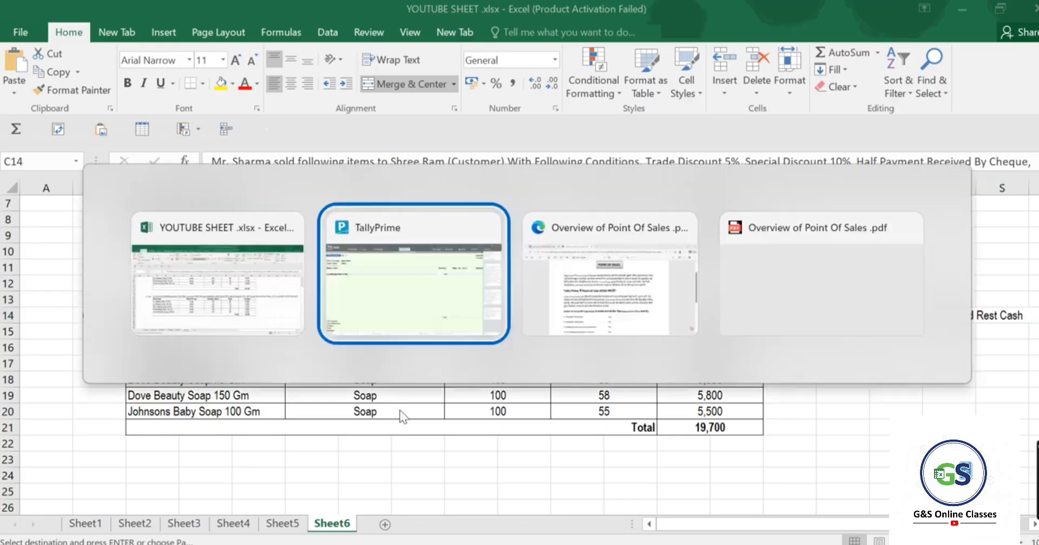
text(100)
key(Return)
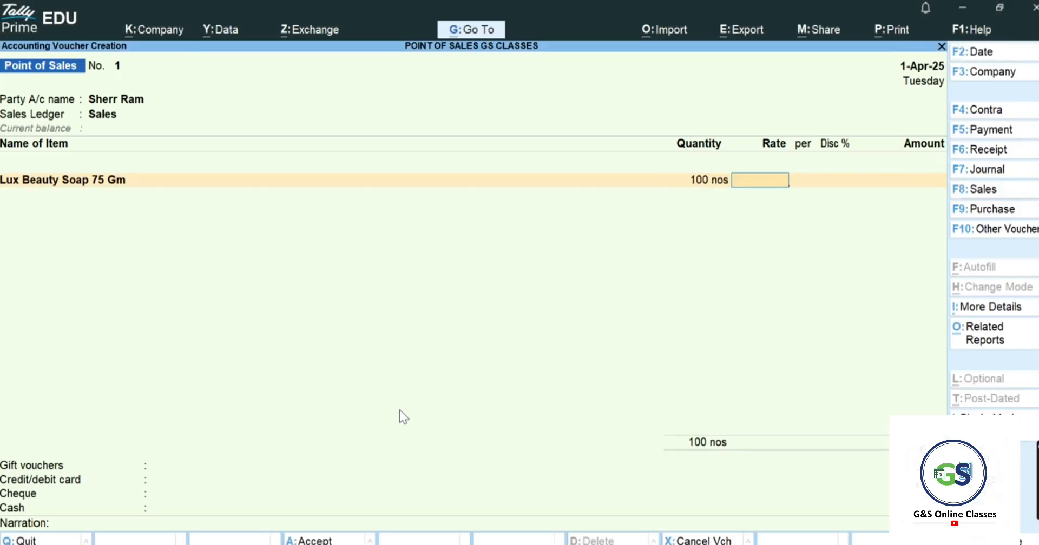
key(alt+Tab)
key(alt+Tab)
text(20)
key(Return)
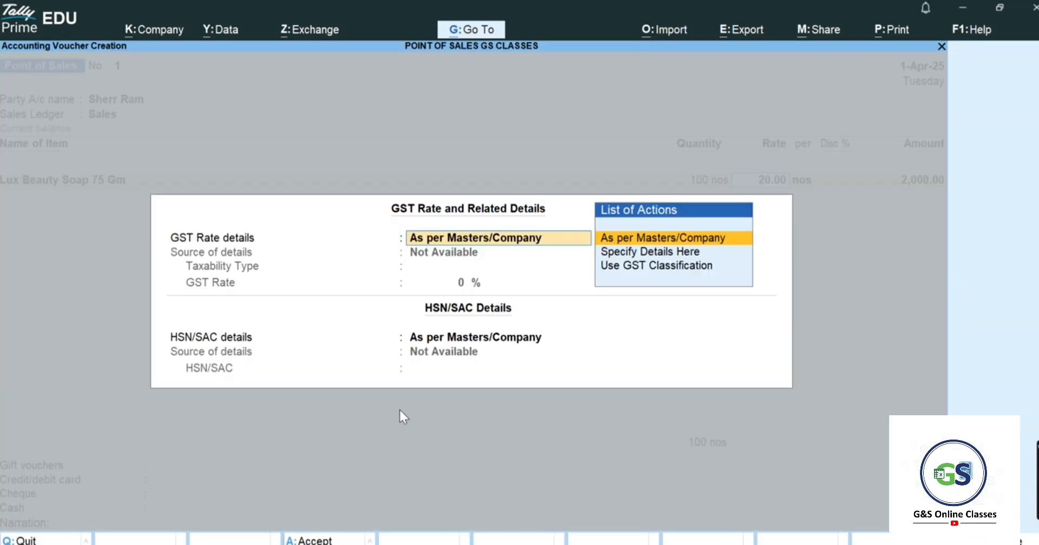
key(Return)
key(Return)
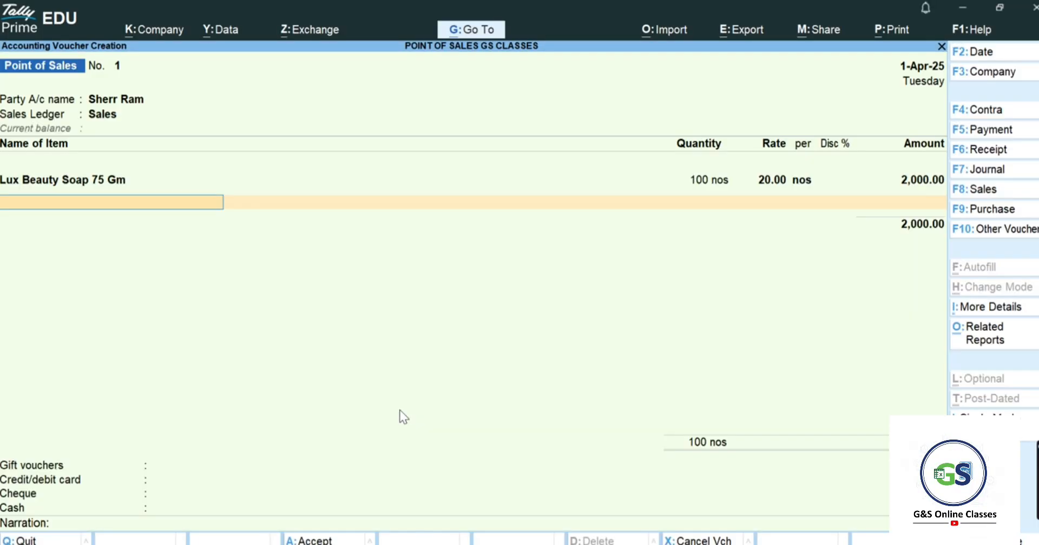
- Give Lux Beauty Soap 75 Gm a 5% discount (1,900.00)
key(BackSpace)
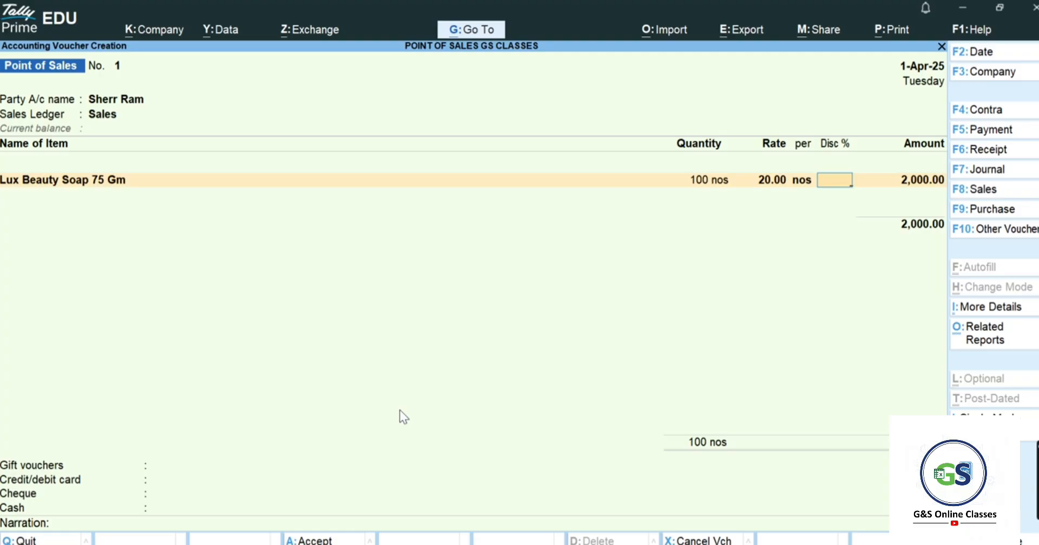
key(alt+Tab)
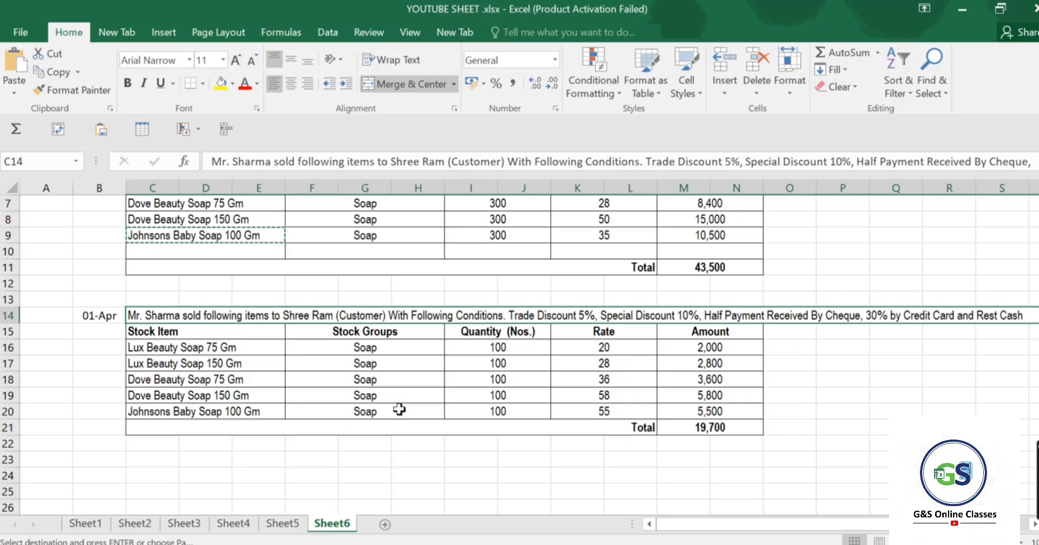
key(alt+Tab)
text(5)
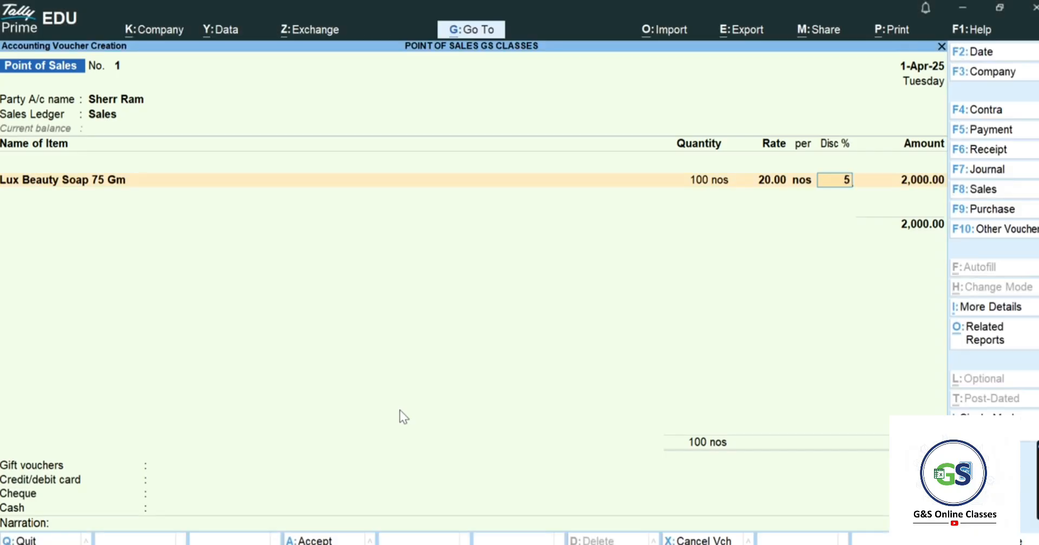
key(Return)
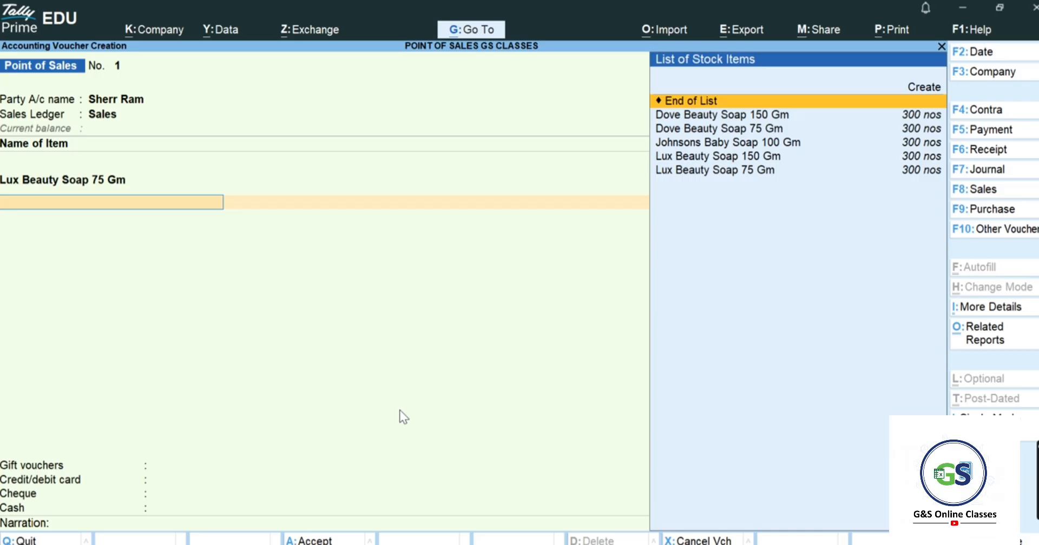
- Add Lux Beauty Soap 150 Gm at 100 nos × 28.00 (2,800.00)
key(Down)
key(Down)
key(Down)
key(Down)
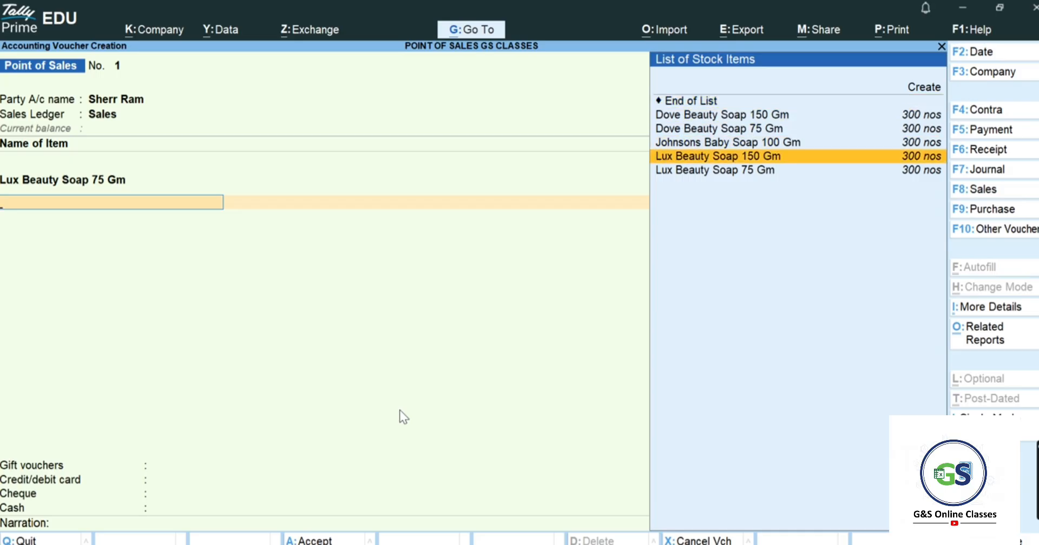
key(Return)
key(BackSpace)
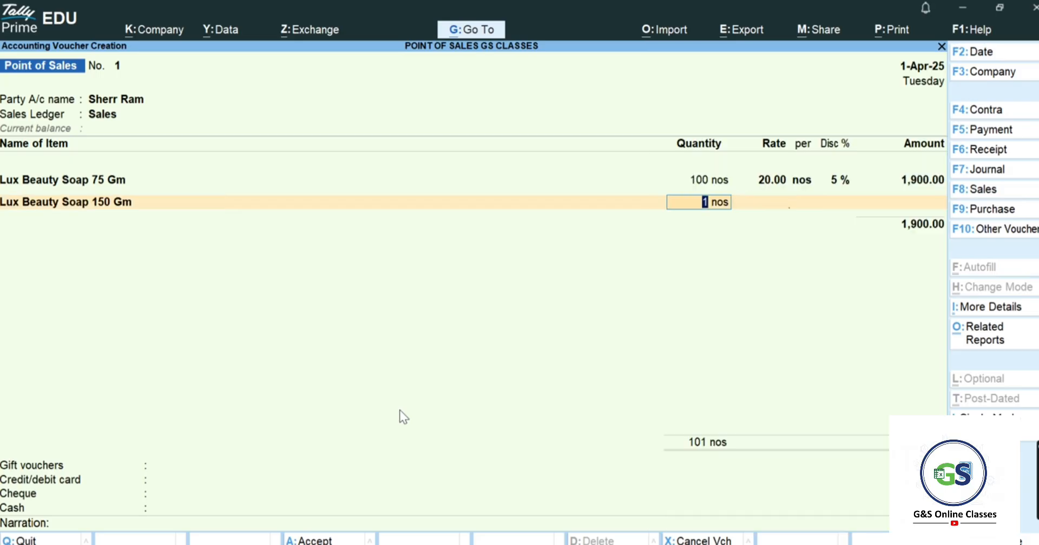
text(100)
key(Return)
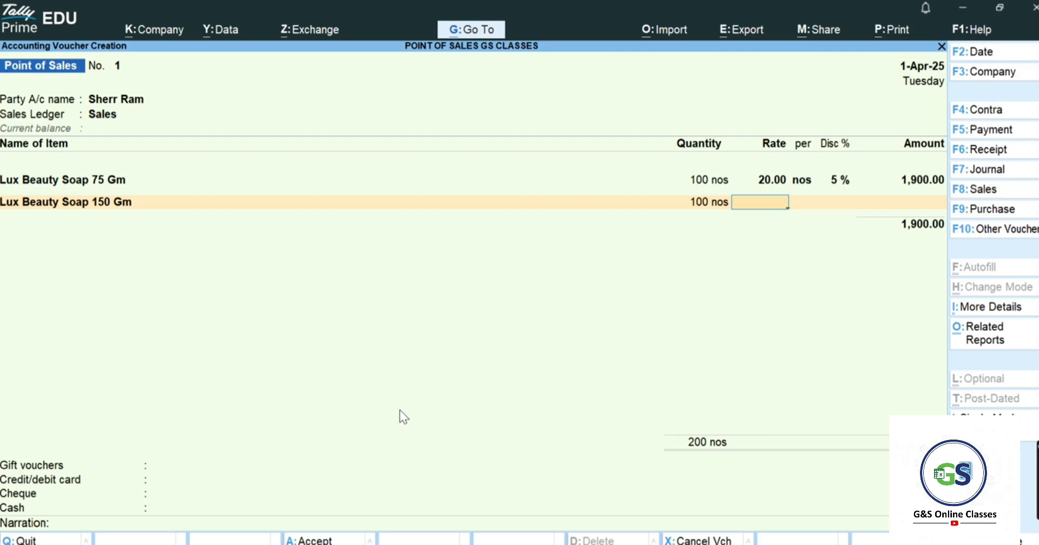
key(alt+Tab)
key(alt+Tab)
text(28)
key(Return)
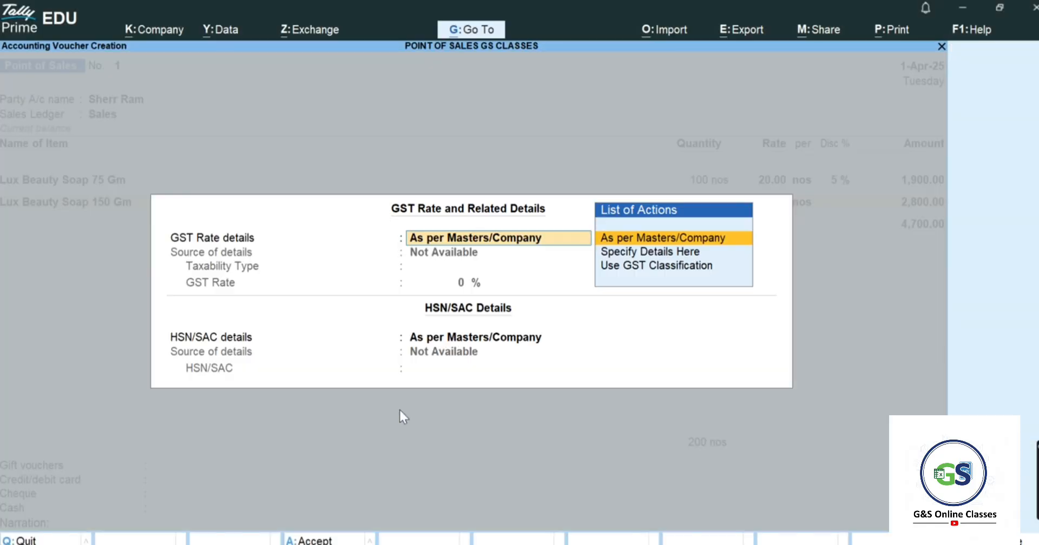
key(Return)
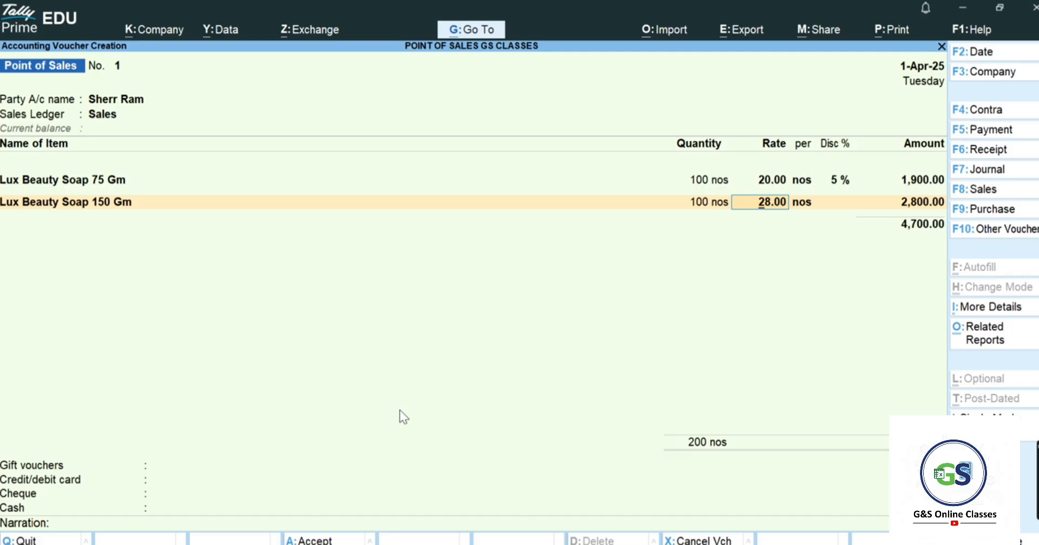
key(Return)
key(Return)
key(Return)
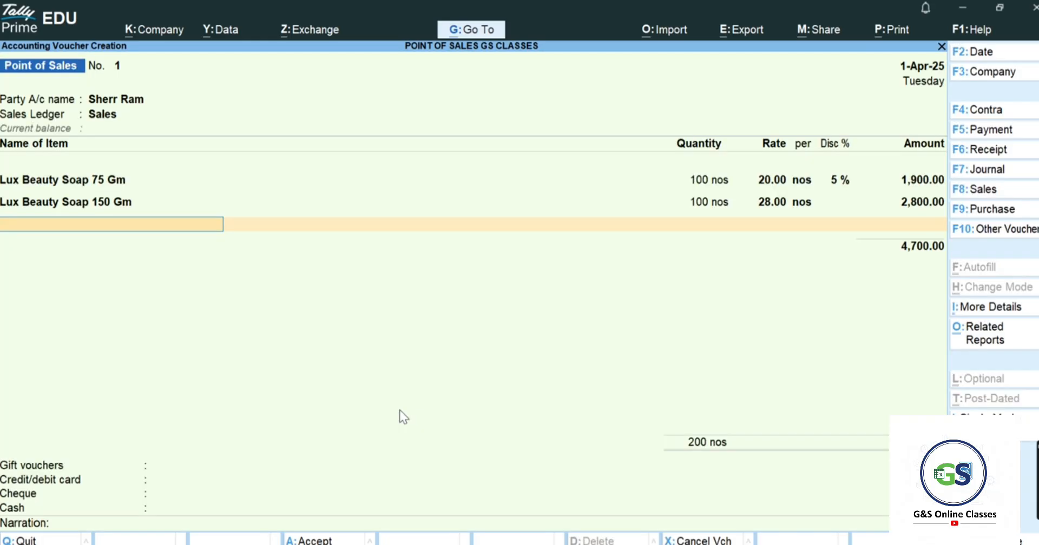
key(BackSpace)
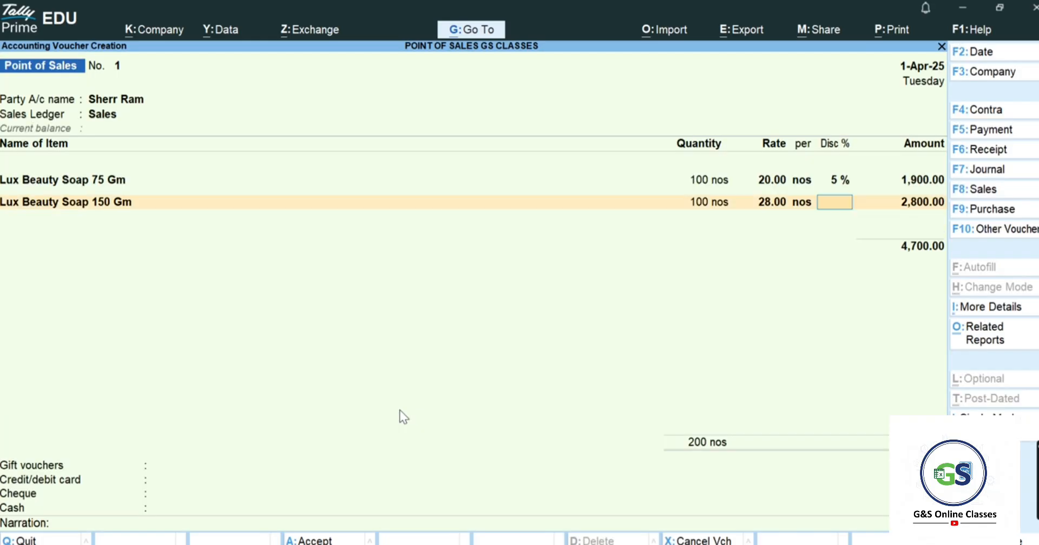
key(alt+Tab)
key(alt+Tab)
- Give Lux 150 Gm a 5% discount and add Dove Beauty Soap 75 Gm at 100 nos × 36 with 5% off
text(5)
key(Return)
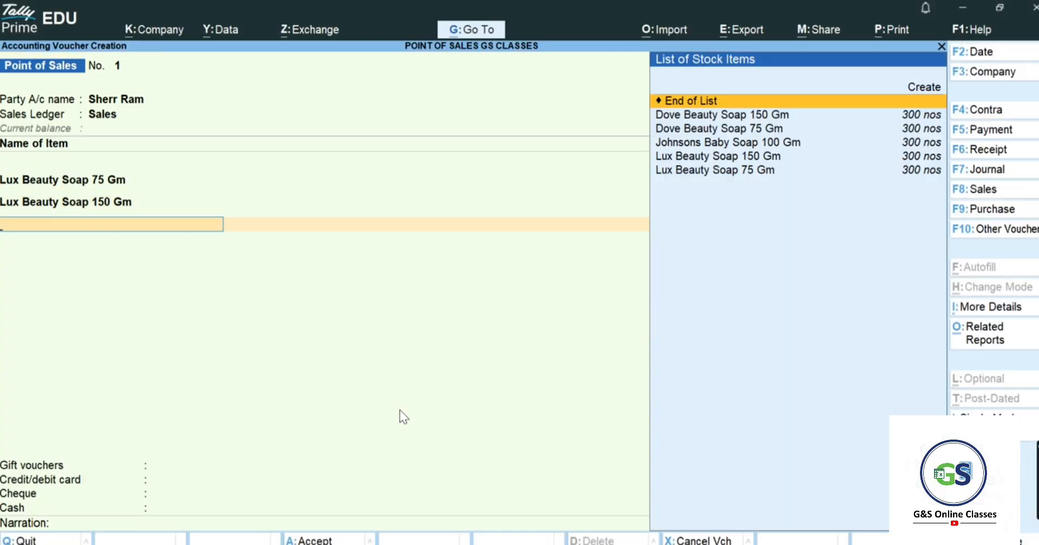
key(Down)
key(Down)
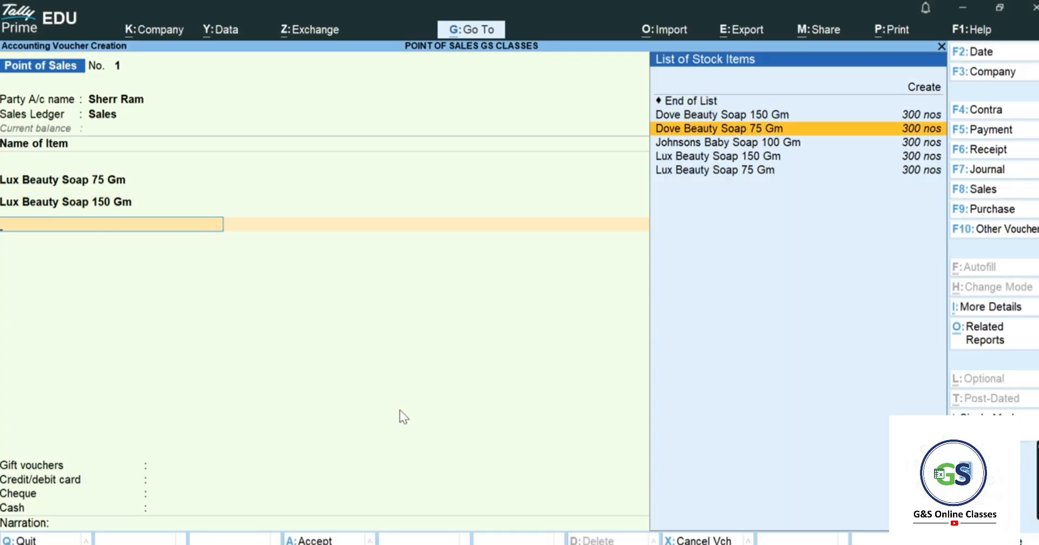
key(Return)
key(BackSpace)
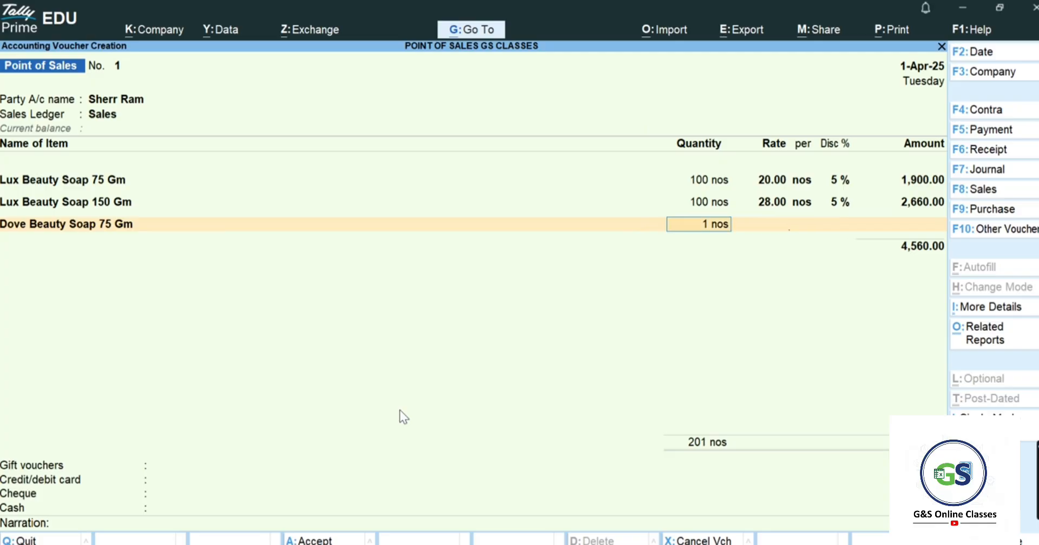
text(100)
key(Return)
key(alt+Tab)
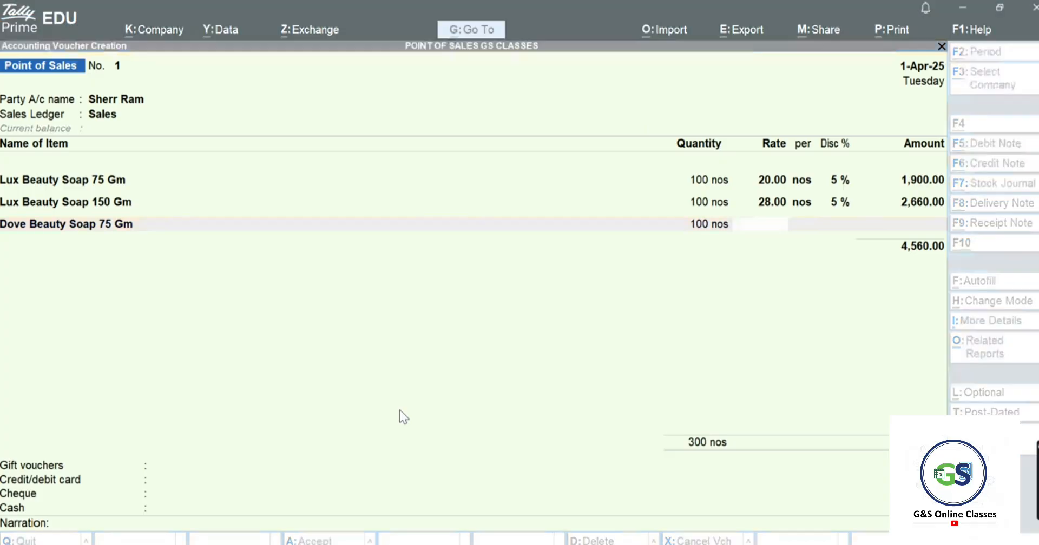
key(alt+Tab)
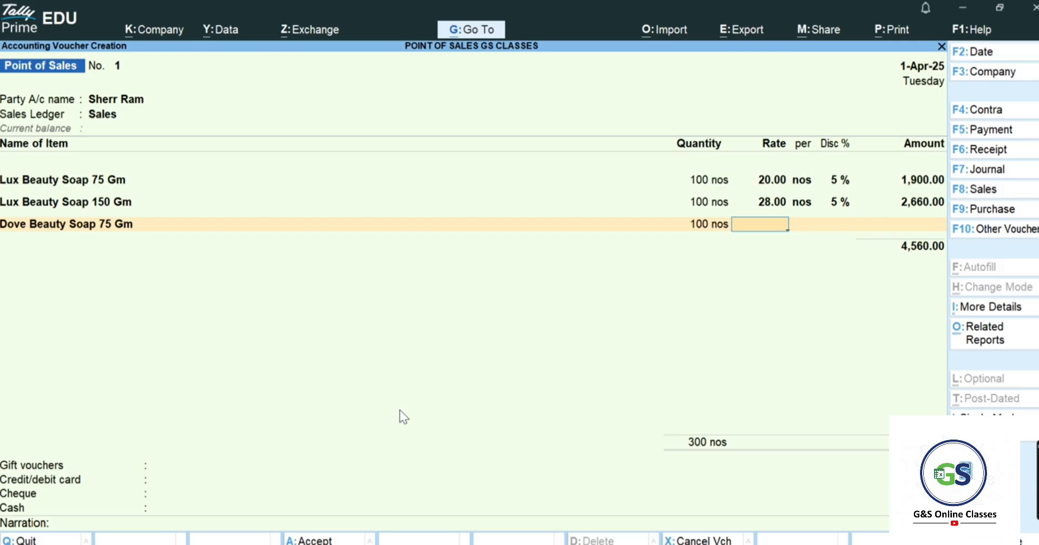
text(36)
key(Return)
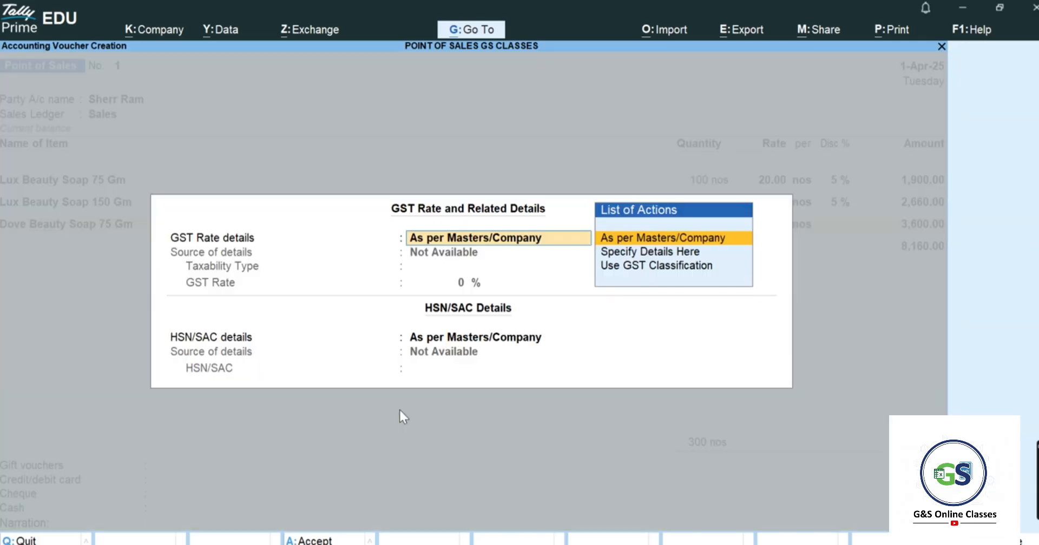
key(Return)
key(Return)
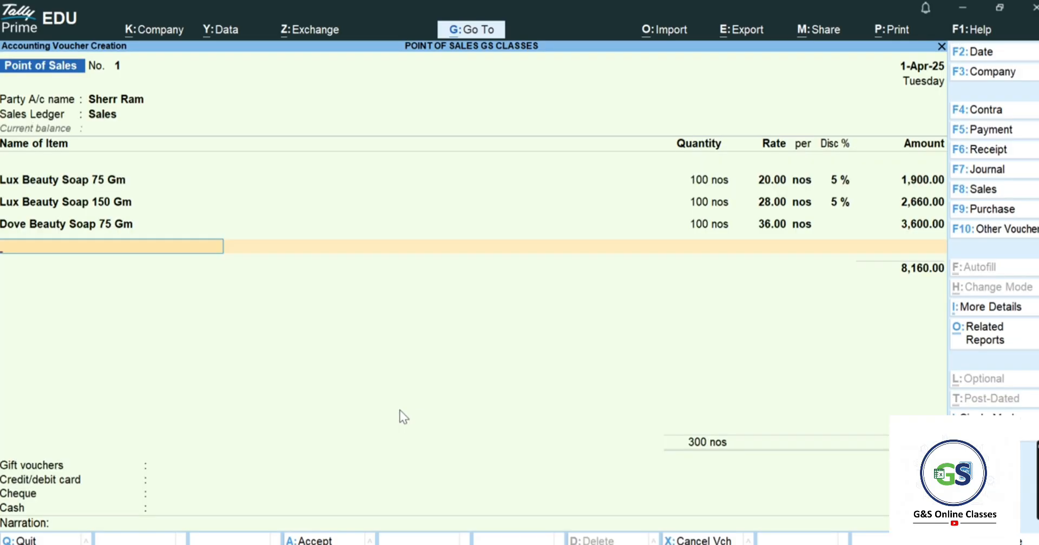
key(BackSpace)
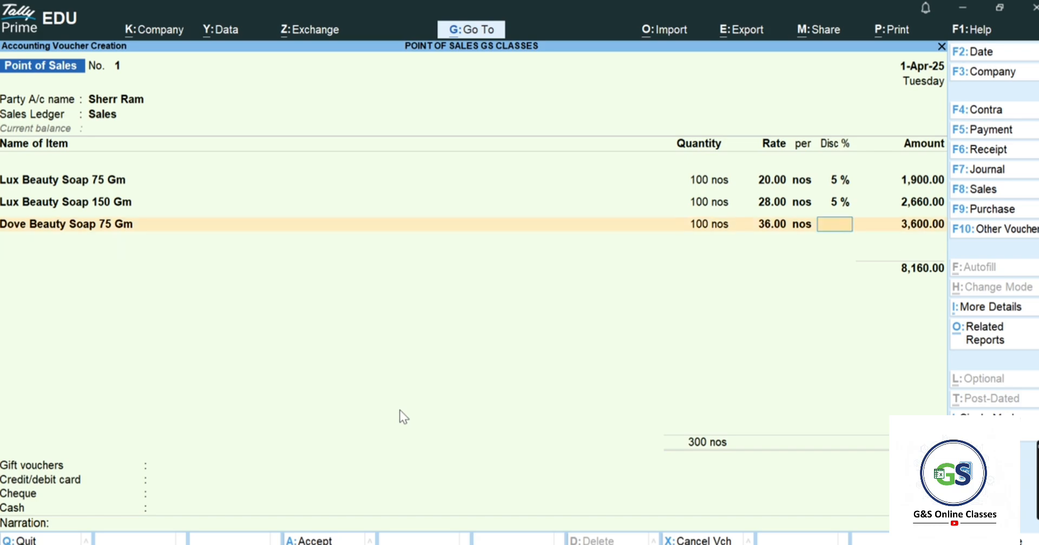
key(Return)
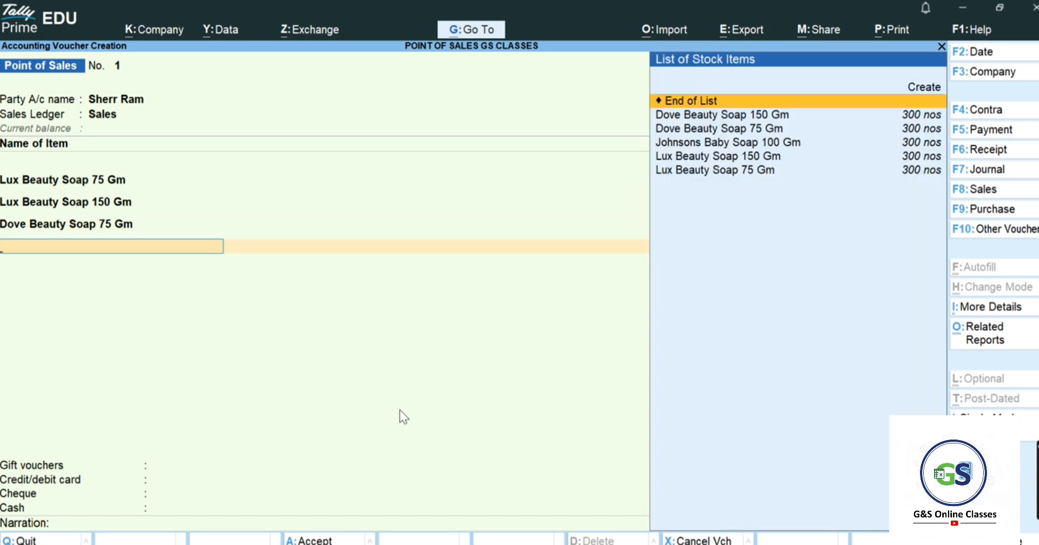
- Add Dove Beauty Soap 150 Gm at 100 nos × 58 with a 5% discount
key(Down)
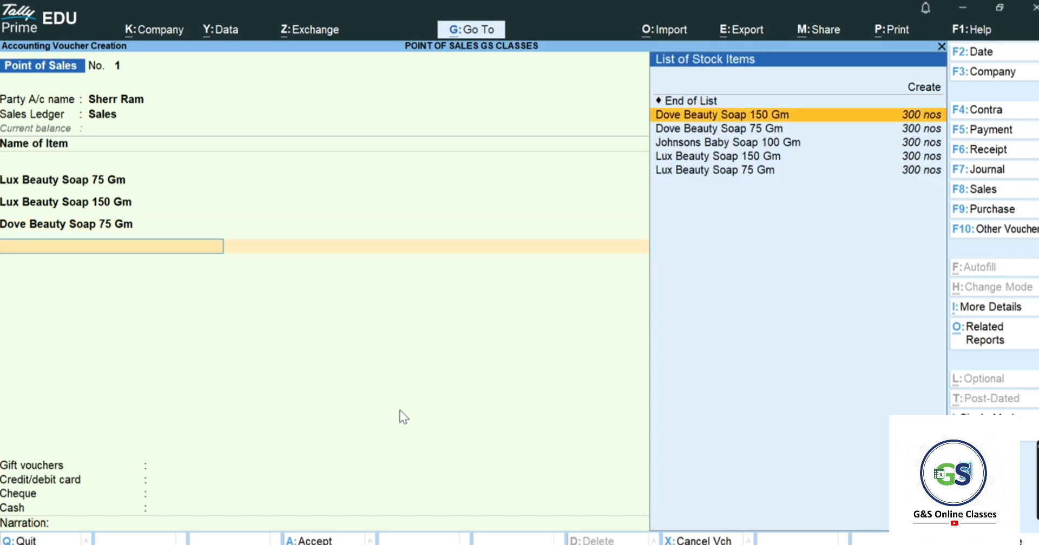
key(Down)
key(Down)
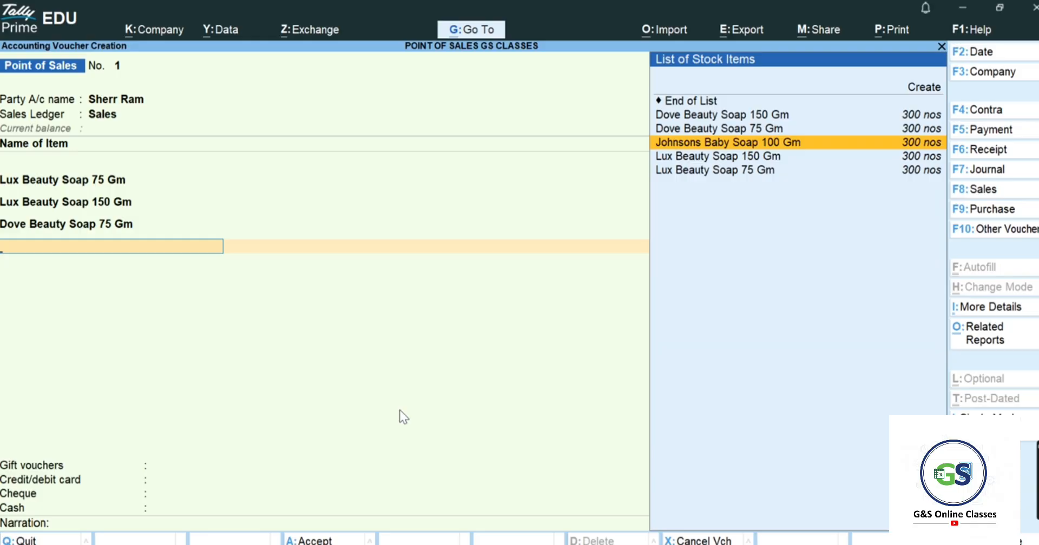
key(Up)
key(Up)
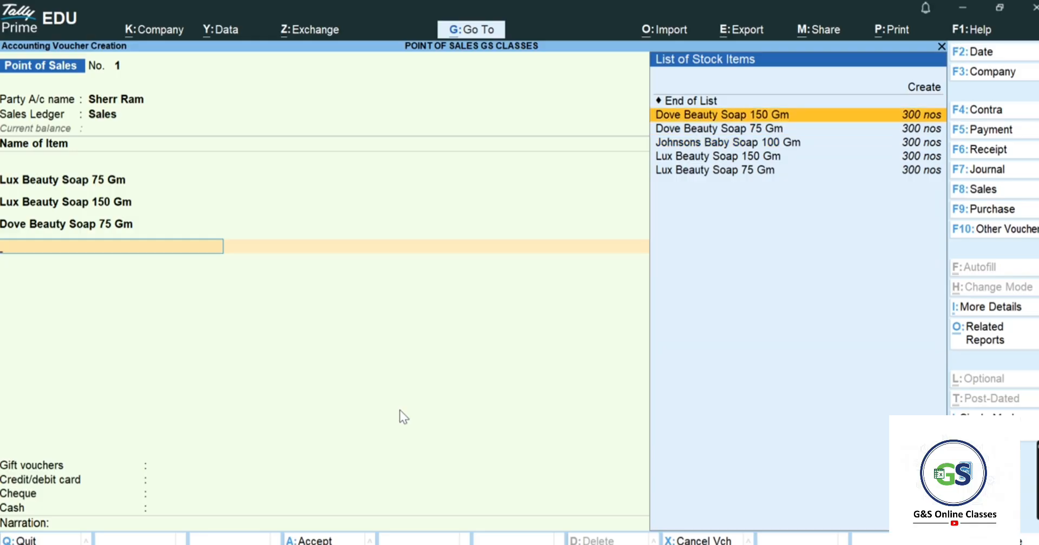
key(Return)
key(BackSpace)
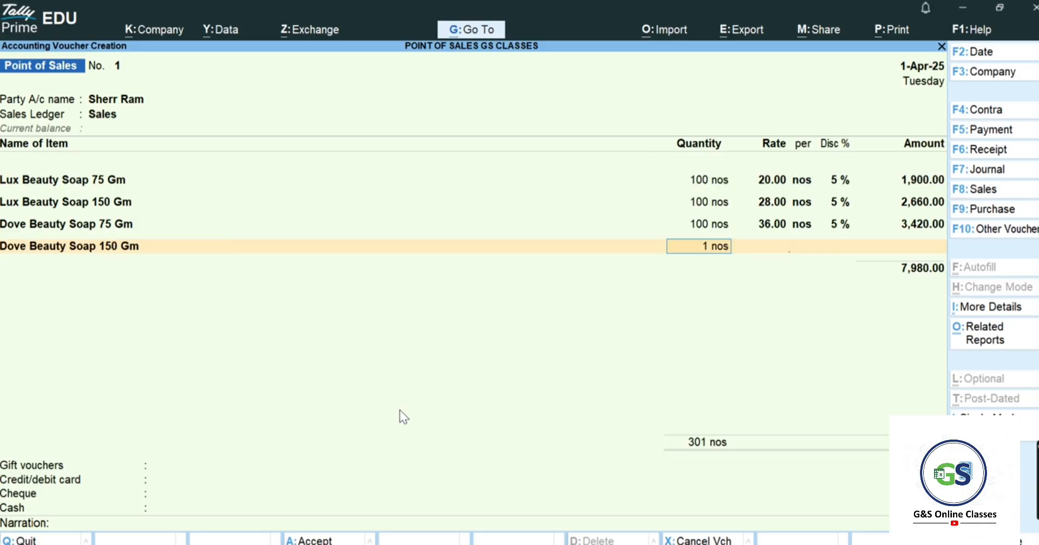
text(100)
key(Return)
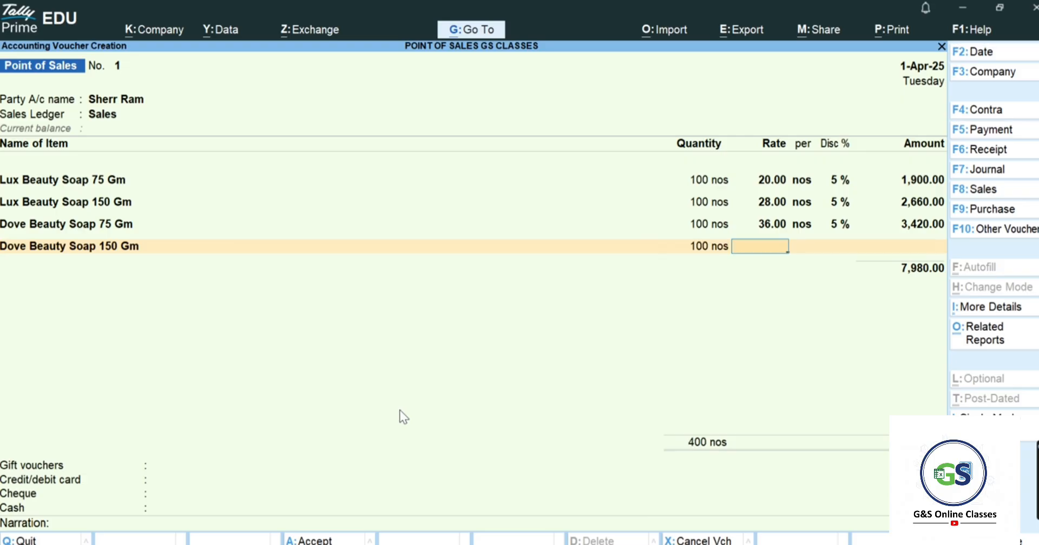
key(alt+Tab)
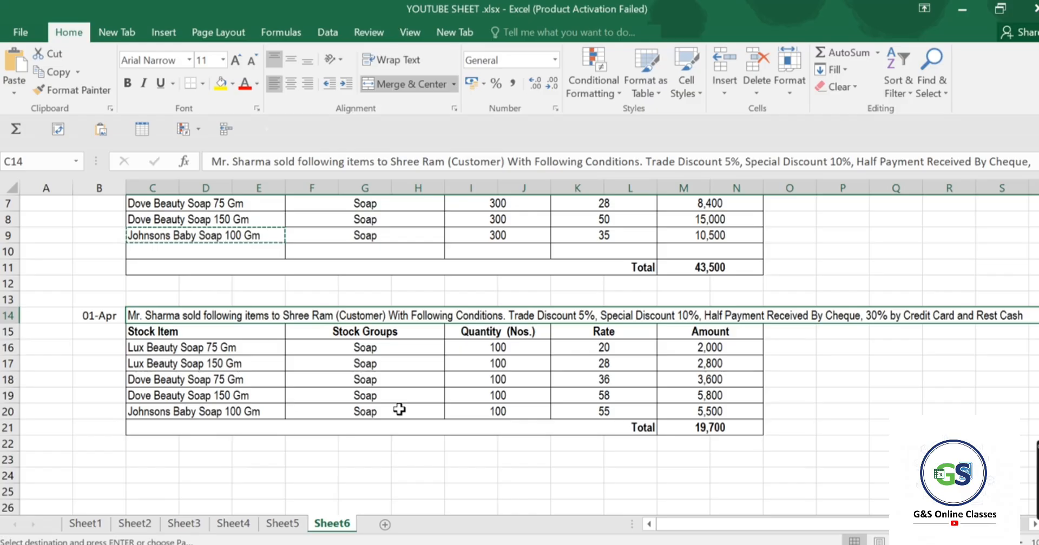
key(alt+Tab)
text(58)
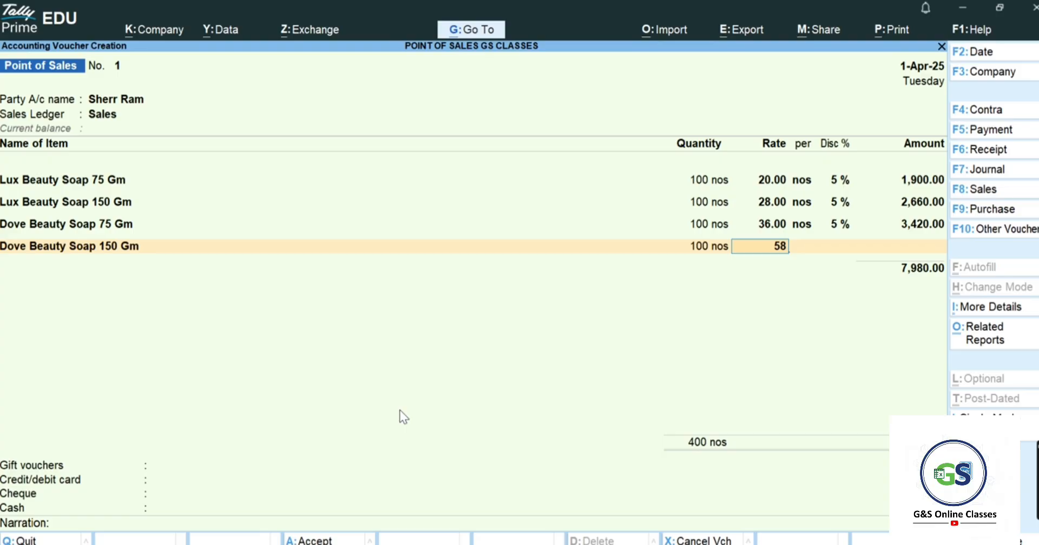
key(Return)
key(Return)
key(Return)
key(Return)
key(Return)
key(Return)
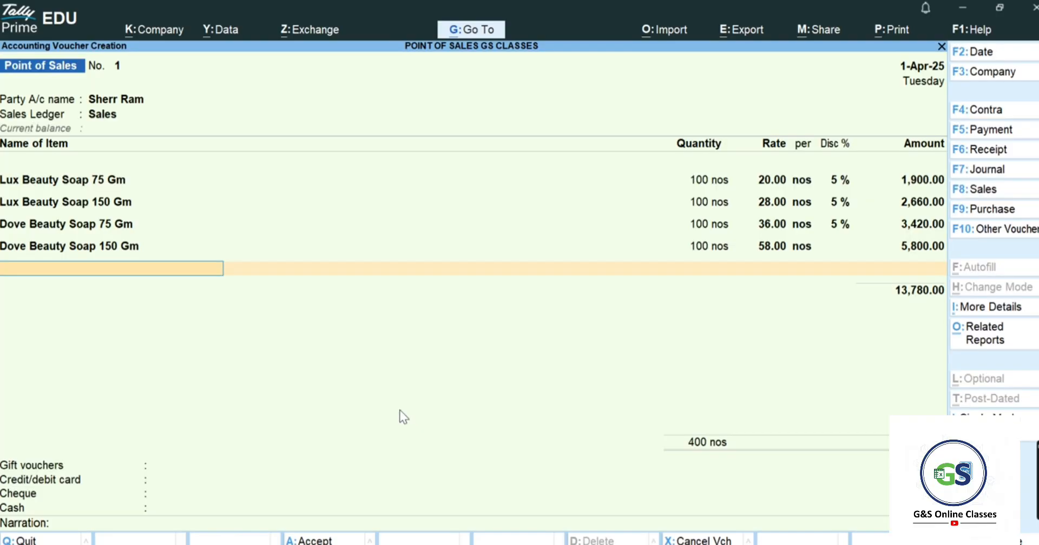
key(BackSpace)
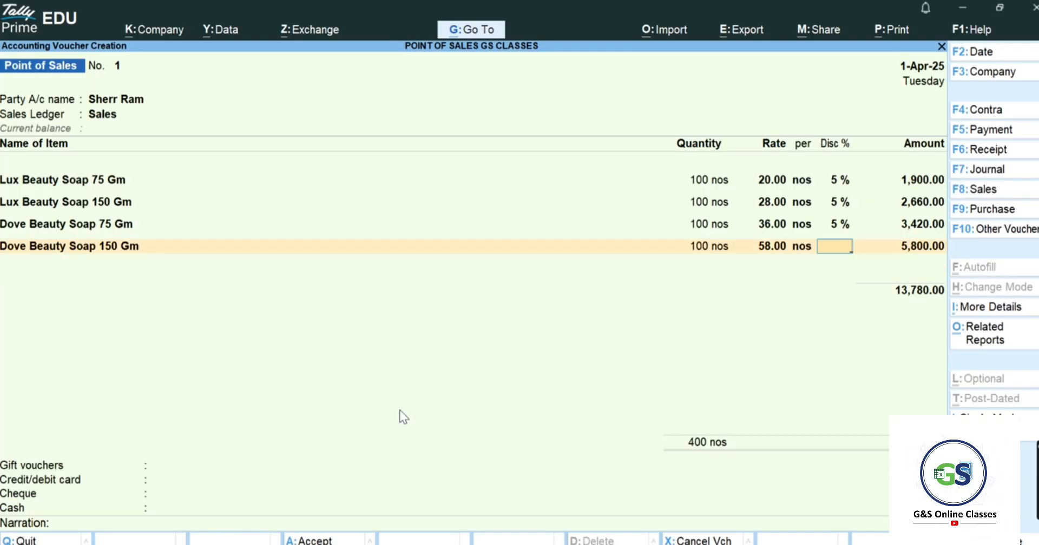
text(5)
key(Return)
key(Return)
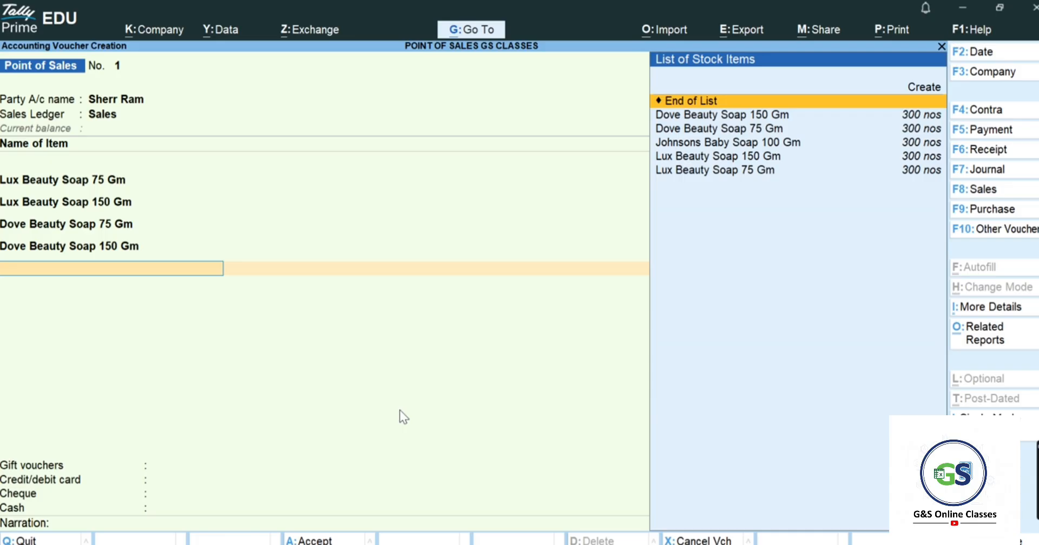
- Add Johnsons Baby Soap 100 Gm to the invoice with quantity 100 nos
key(Down)
key(Down)
key(Down)
key(Return)
text(1 nos)
key(Return)
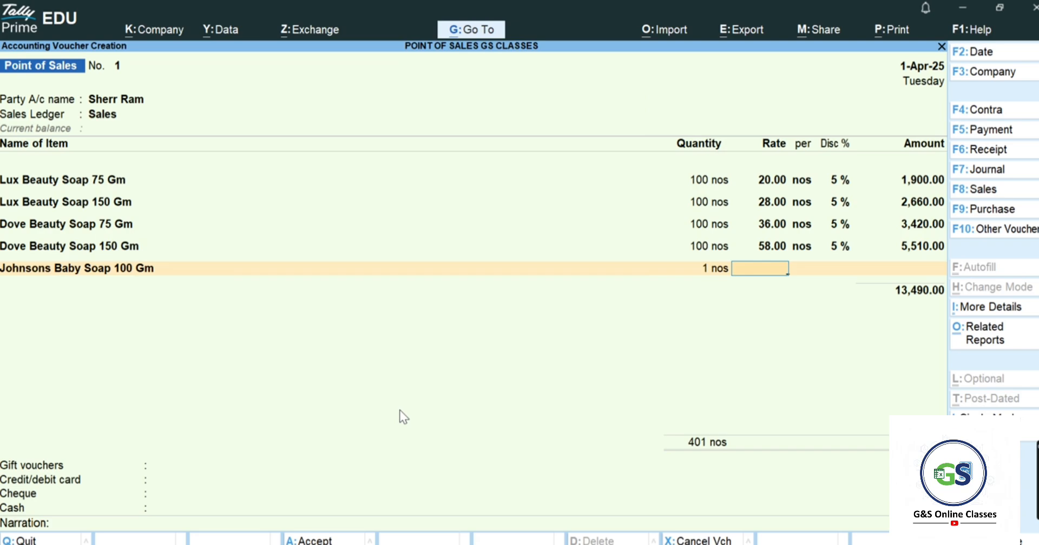
key(BackSpace)
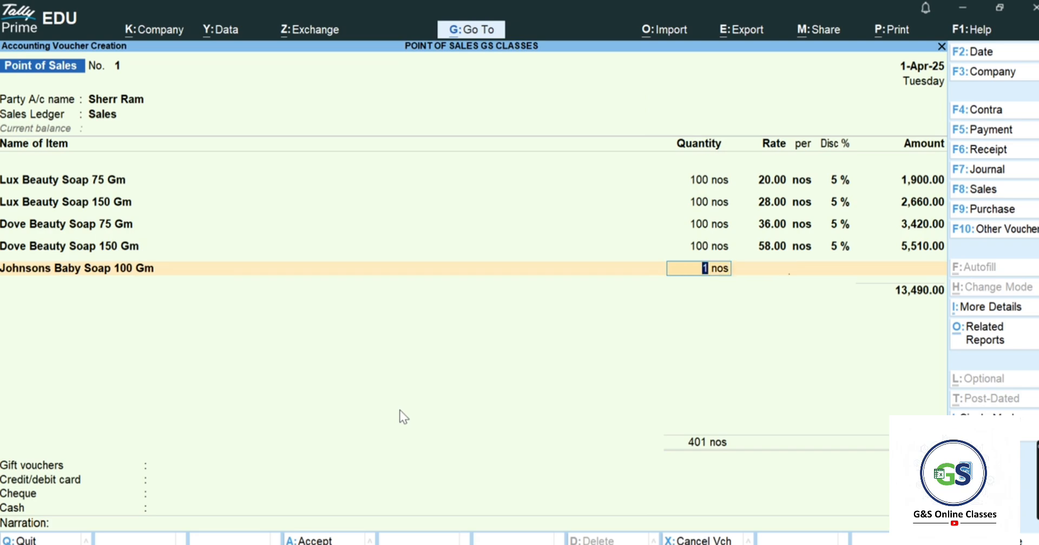
text(100)
key(Return)
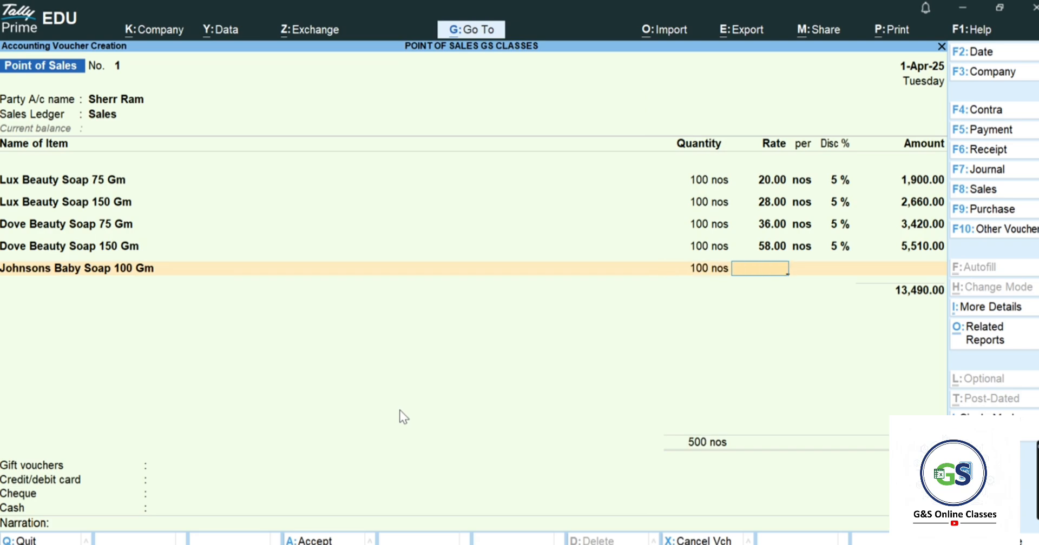
- Price Johnsons Baby Soap at 55.00 with a 5% discount, bringing items total to 18,715.00
key(alt+Tab)
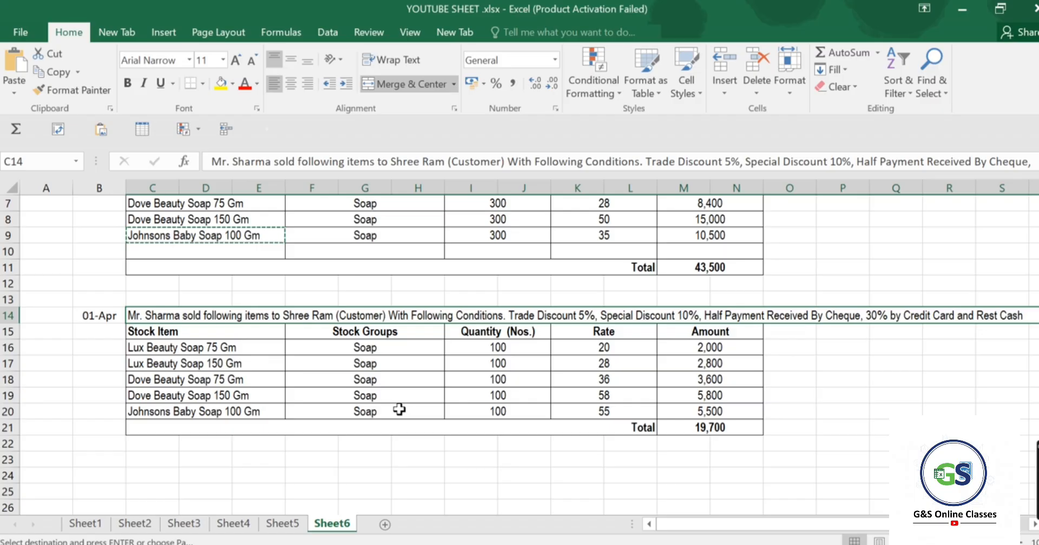
key(alt+Tab)
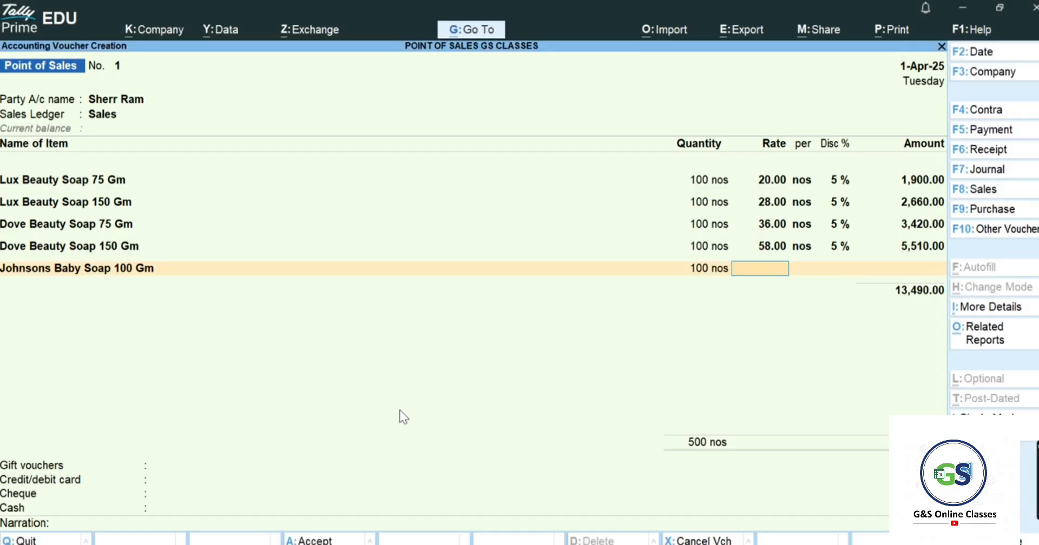
text(55)
key(Return)
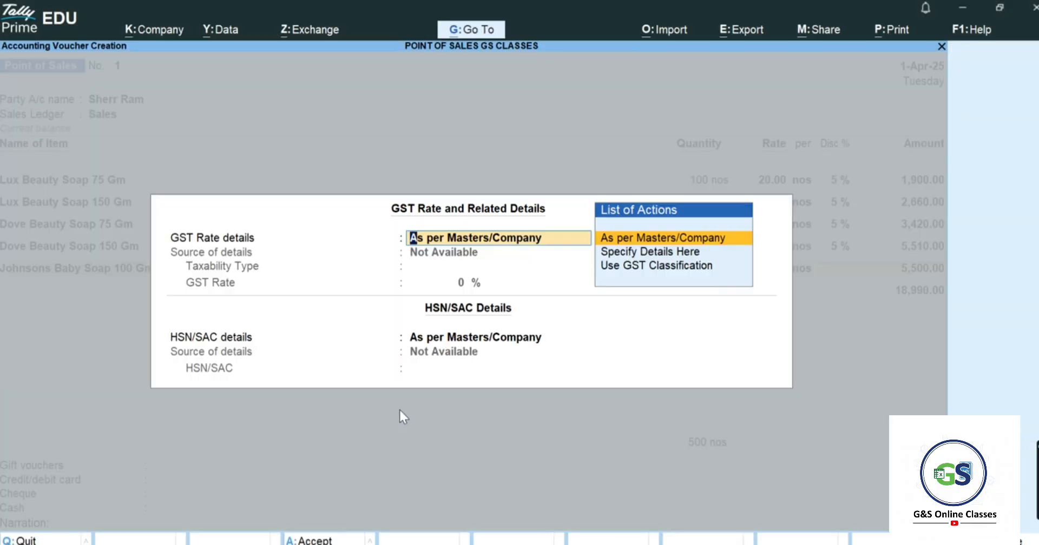
key(Return)
key(Return)
key(BackSpace)
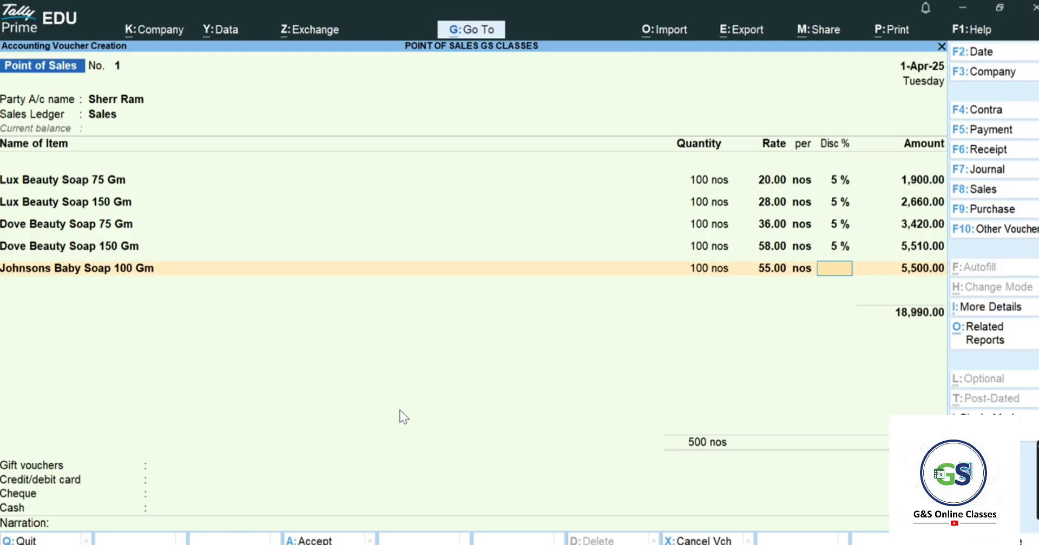
text(5)
key(Return)
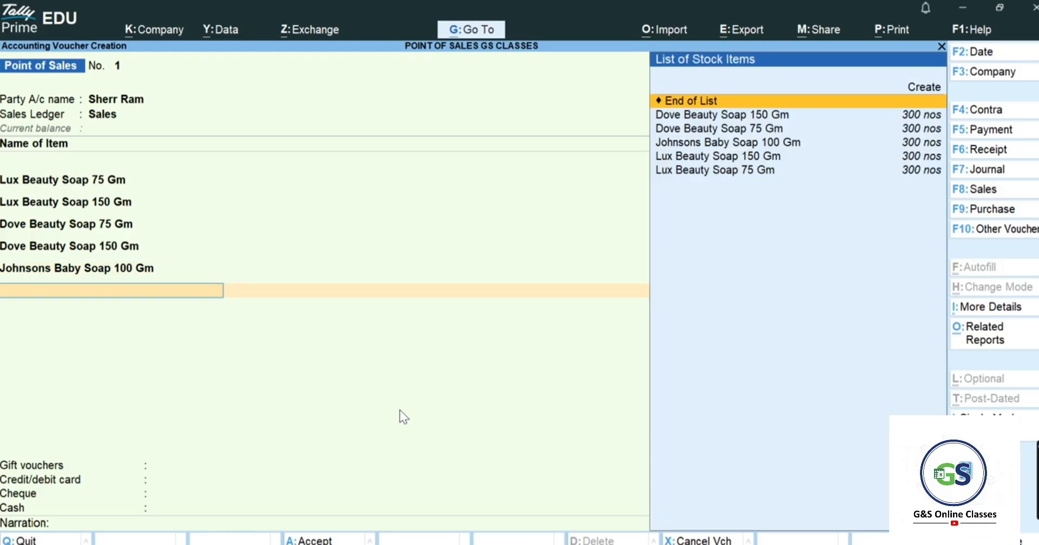
key(Return)
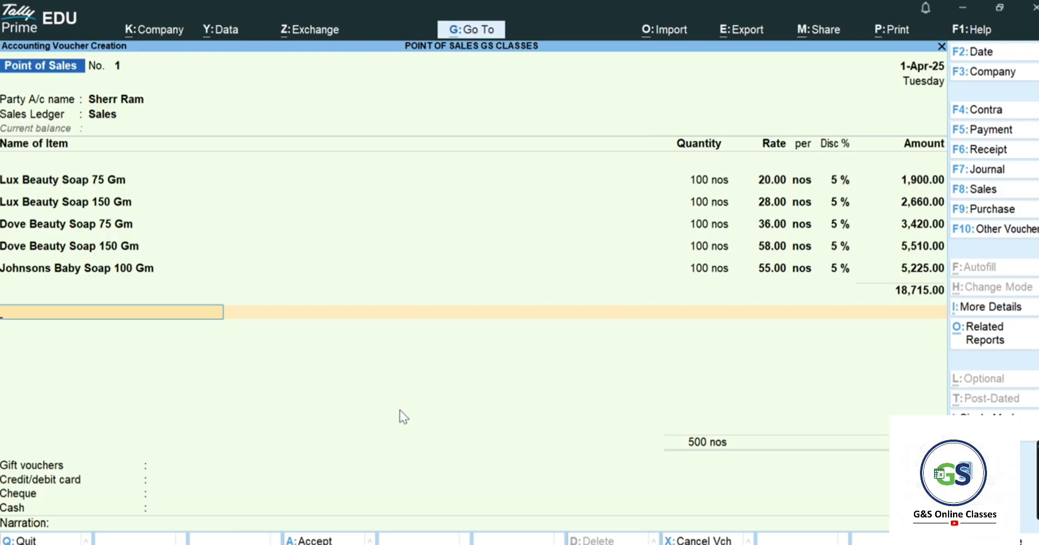
key(alt+Tab)
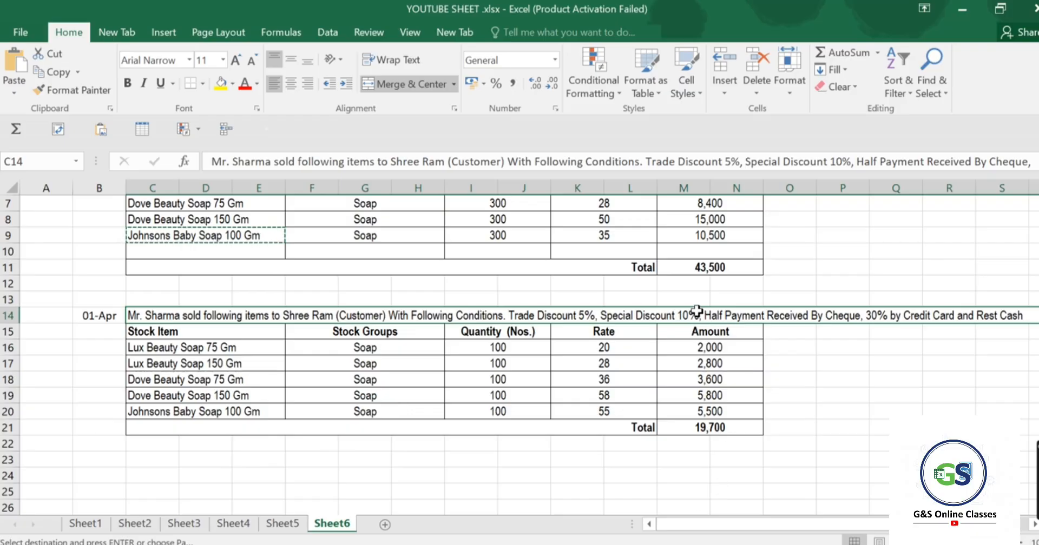
key(alt+Tab)
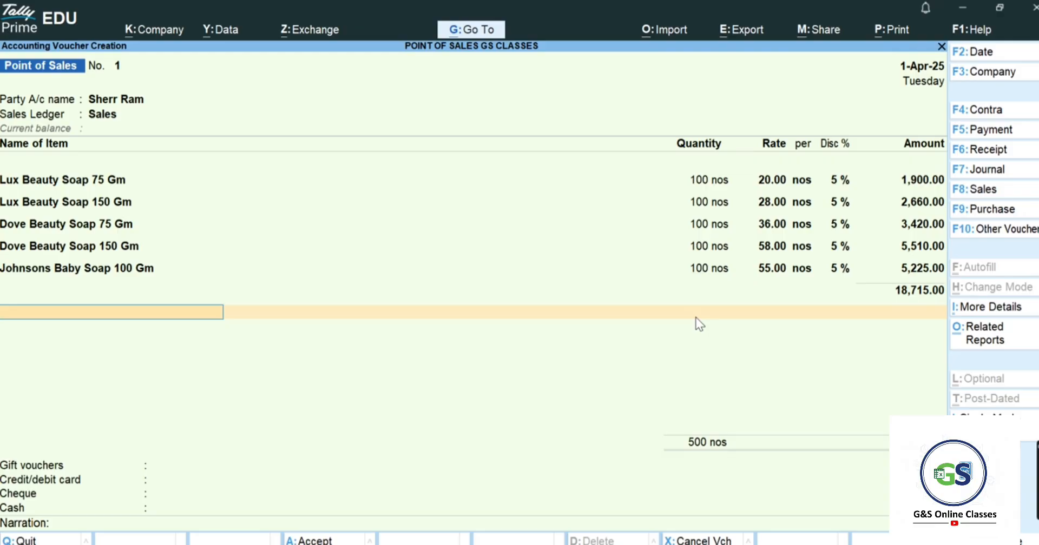
key(alt+c)
- Create ledger 'Spc Discount' under Indirect Expenses and apply it at (-)10%, deducting 1,871.50
text(Sp)
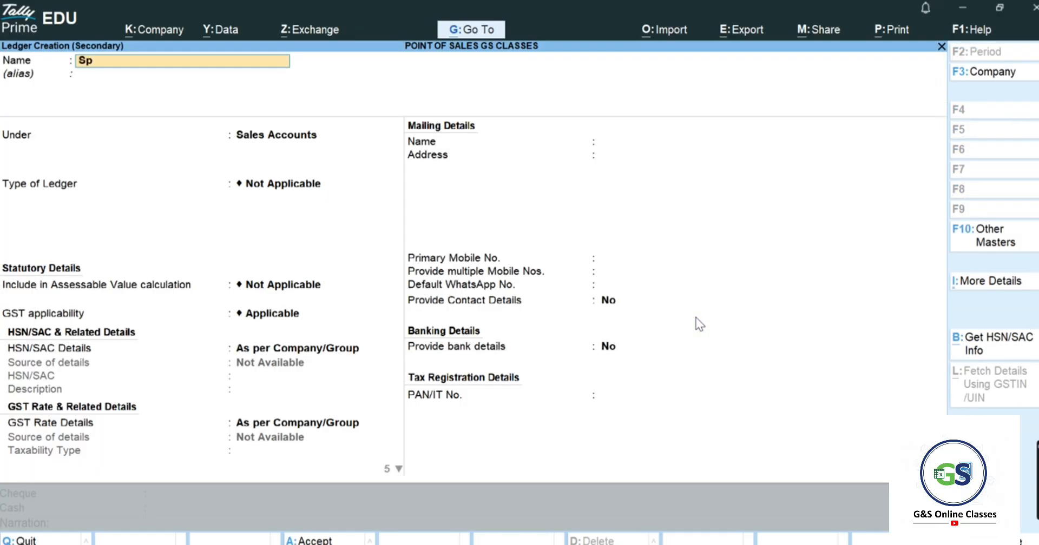
text(c Discount)
key(Return)
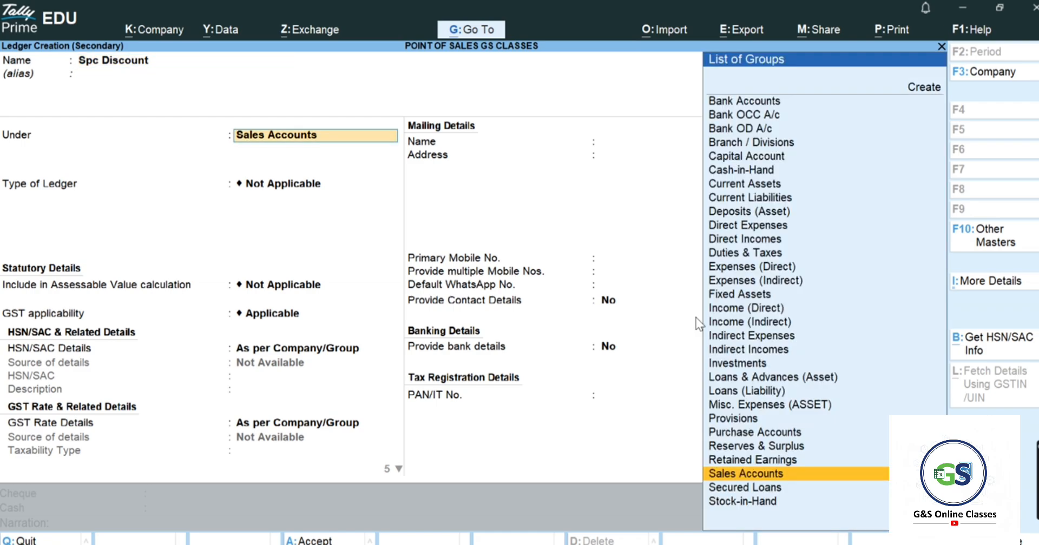
text(Ind)
key(Down)
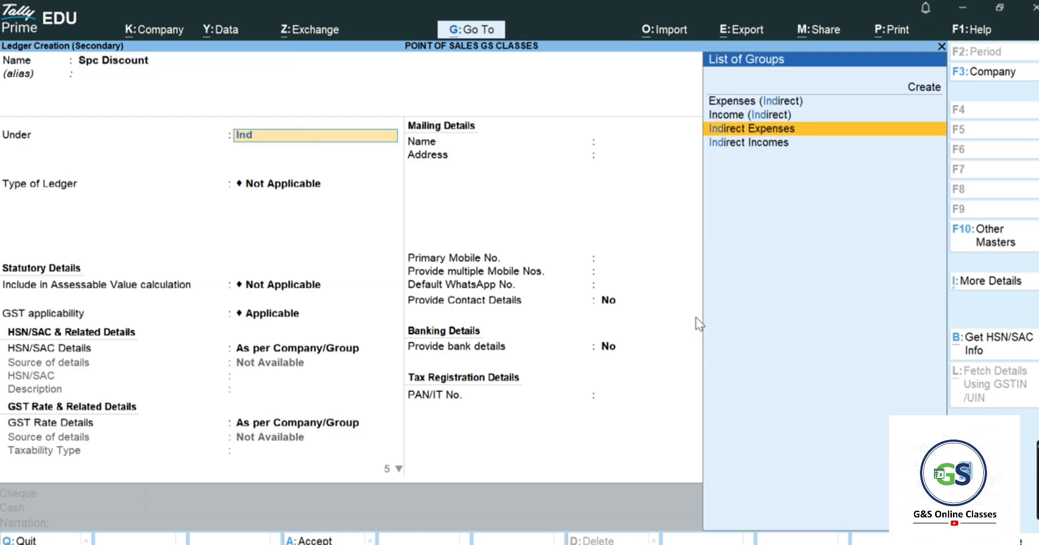
key(Return)
key(ctrl+a)
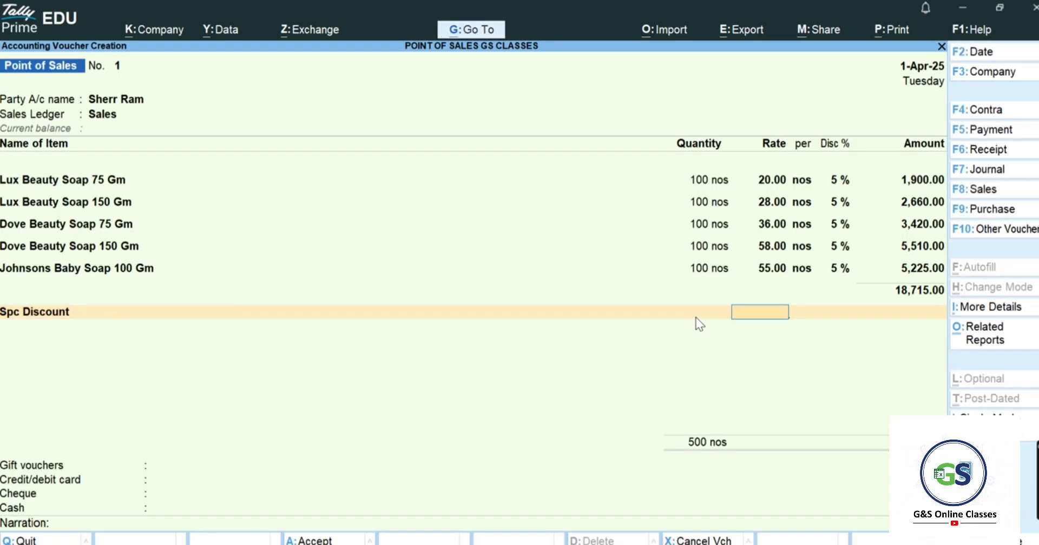
text(-10%)
key(Return)
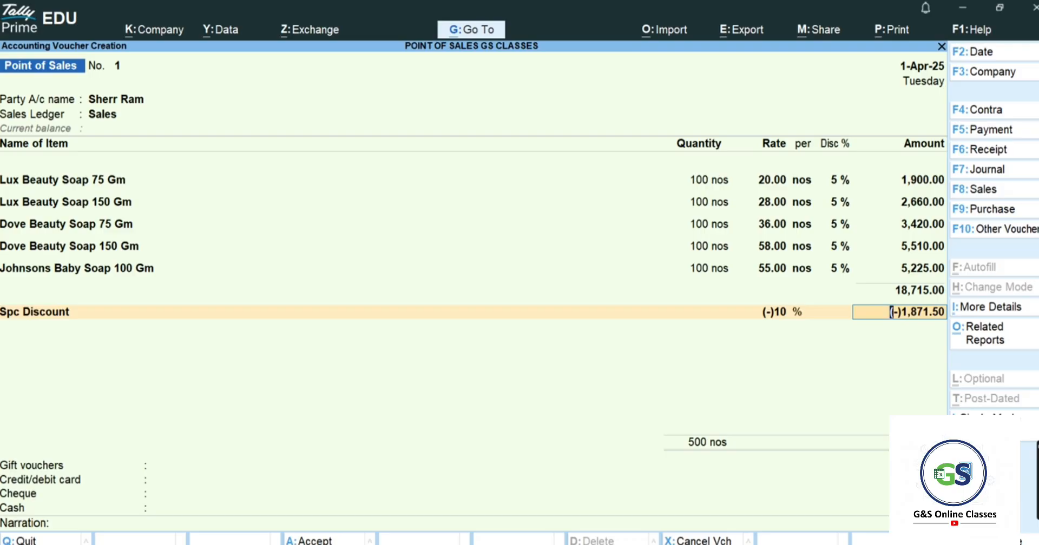
- Accept the (-)1,871.50 discount and mark Gift vouchers as Not Applicable
key(Return)
key(Return)
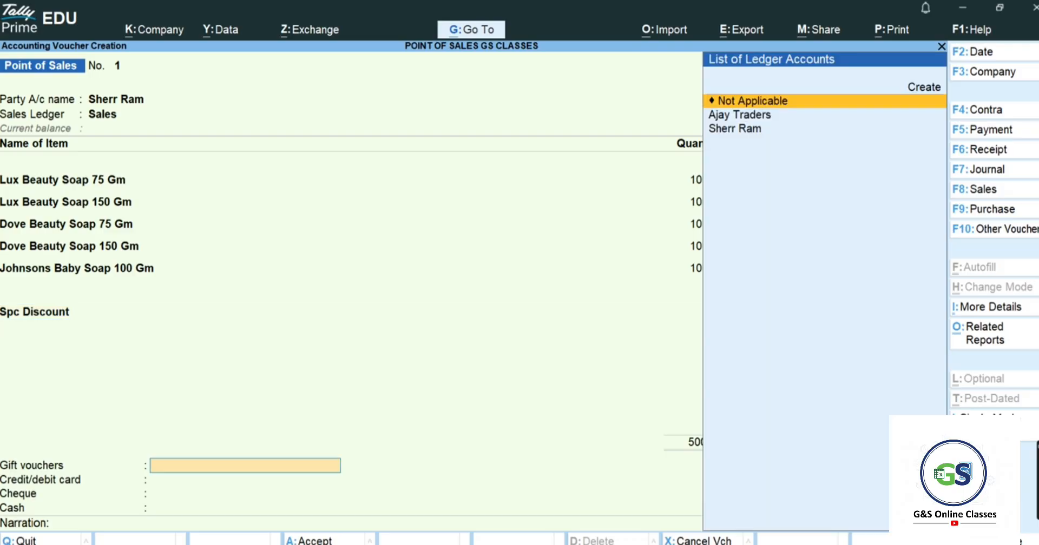
key(alt+Tab)
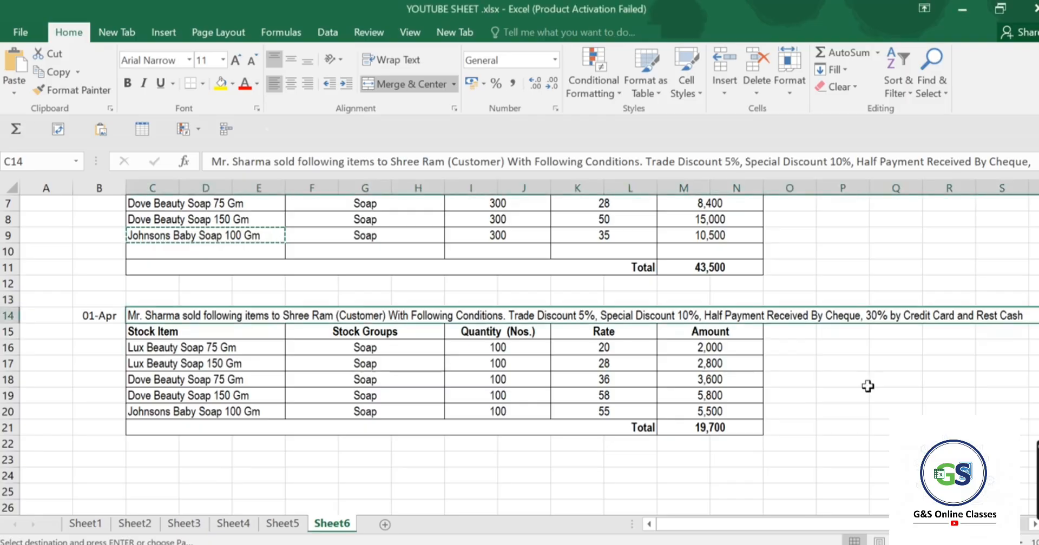
key(alt+Tab)
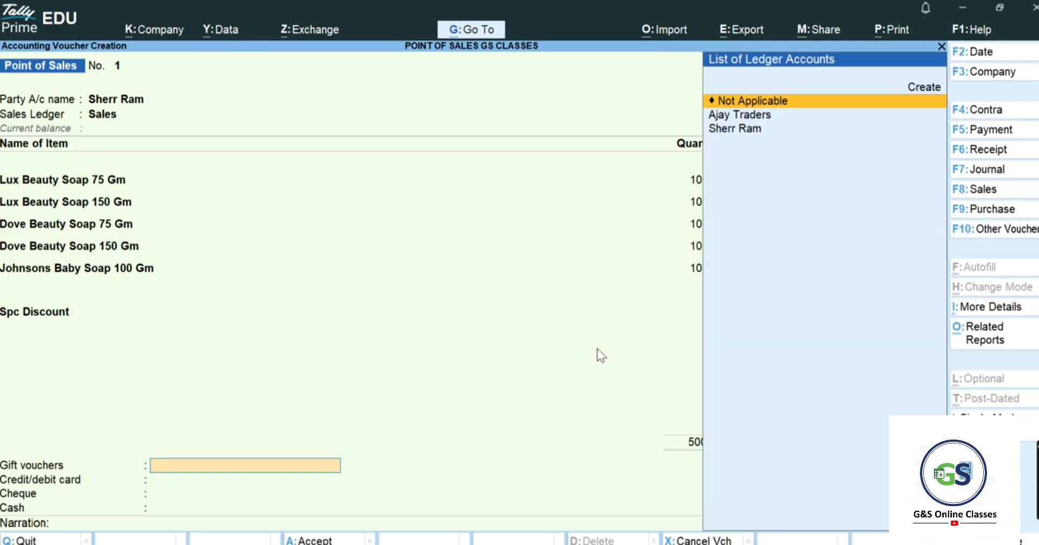
key(alt+Tab)
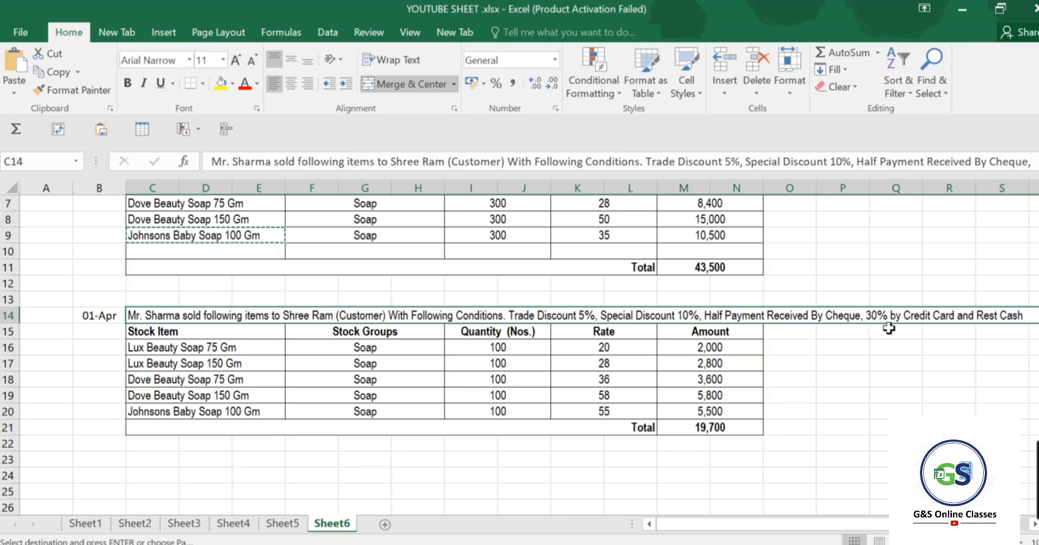
key(alt+Tab)
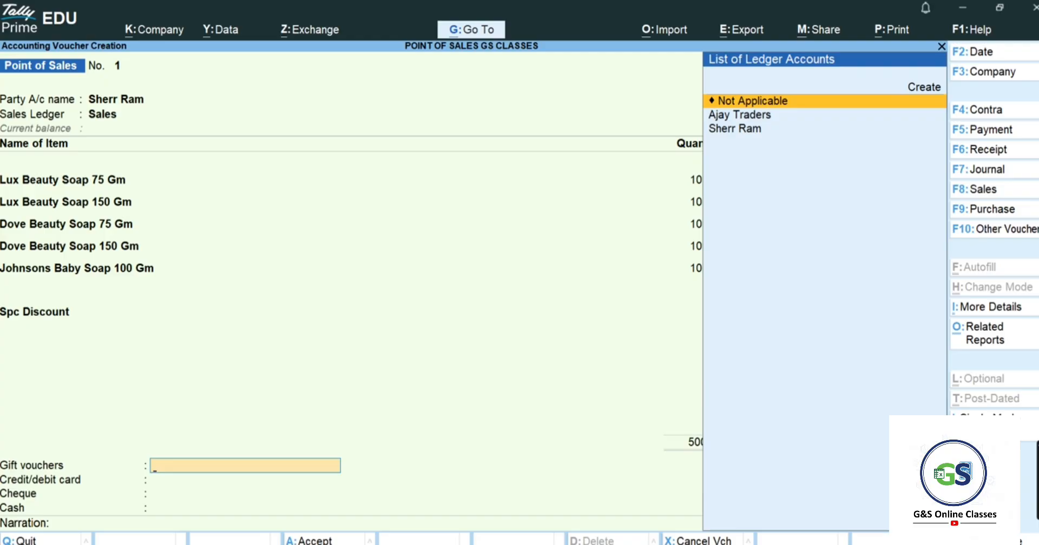
key(Return)
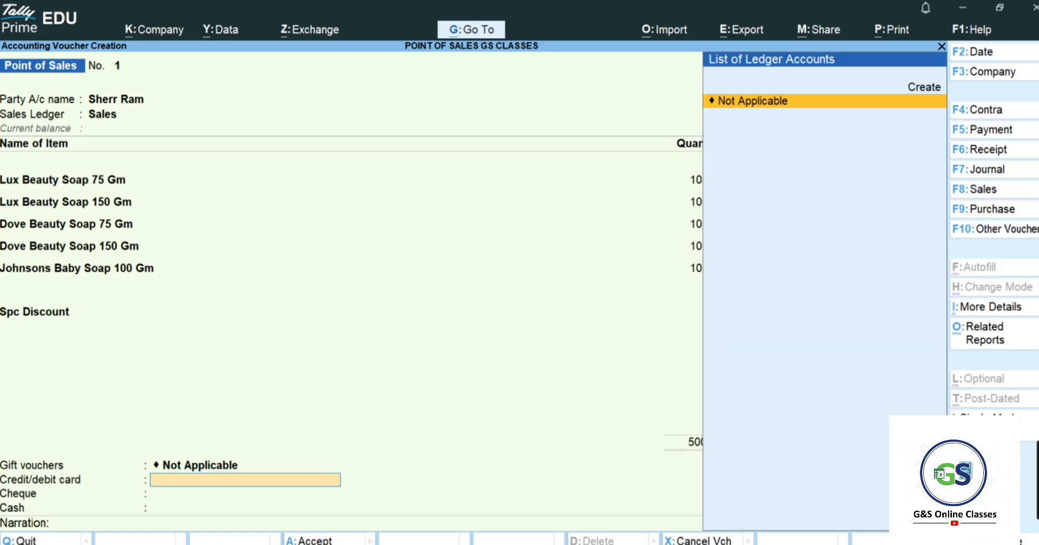
key(Up)
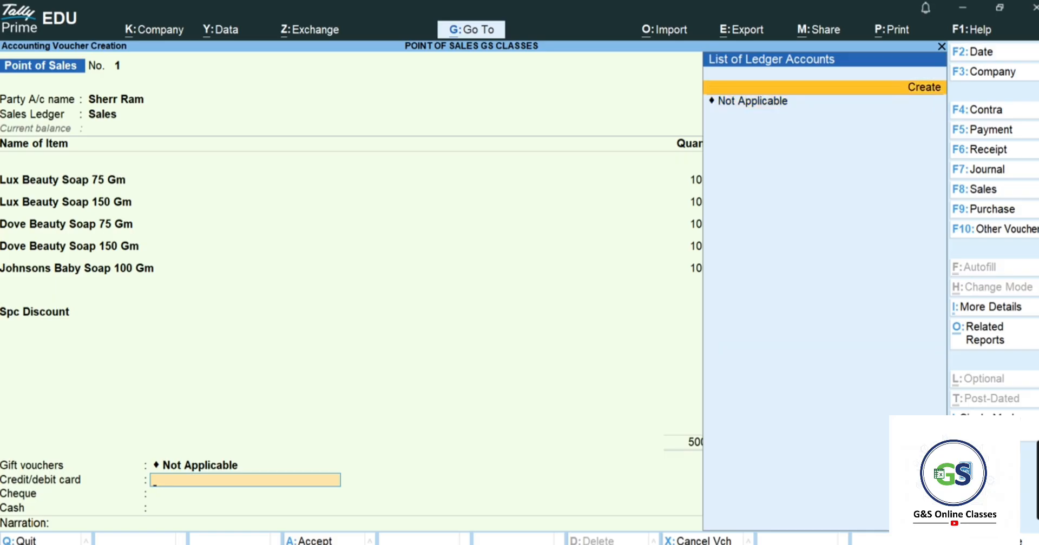
- Create ledger 'Sbi Bank' under Bank Accounts as the card payment account for 16,843.50
key(Return)
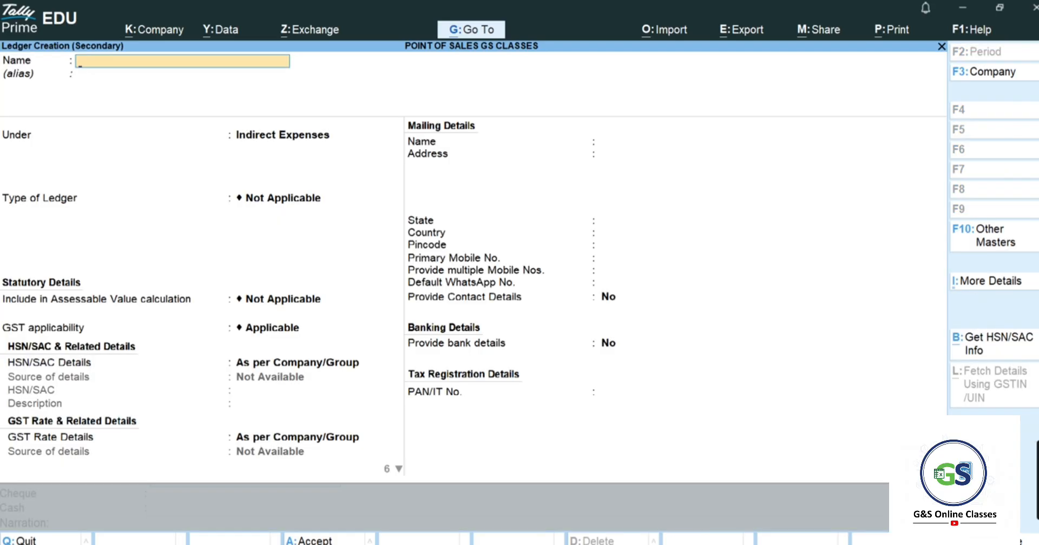
text(Sbi Bank)
key(Return)
key(Return)
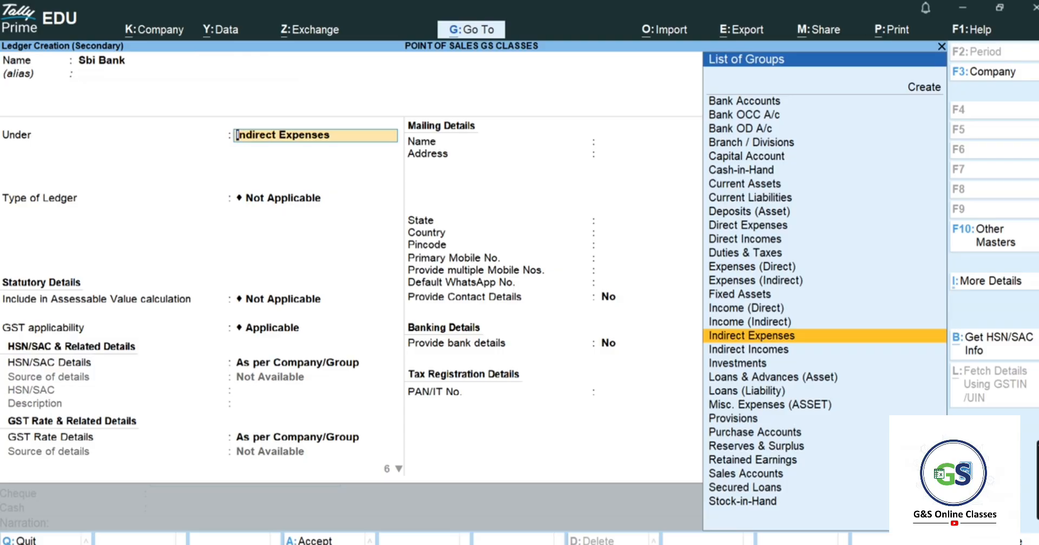
text(Ba)
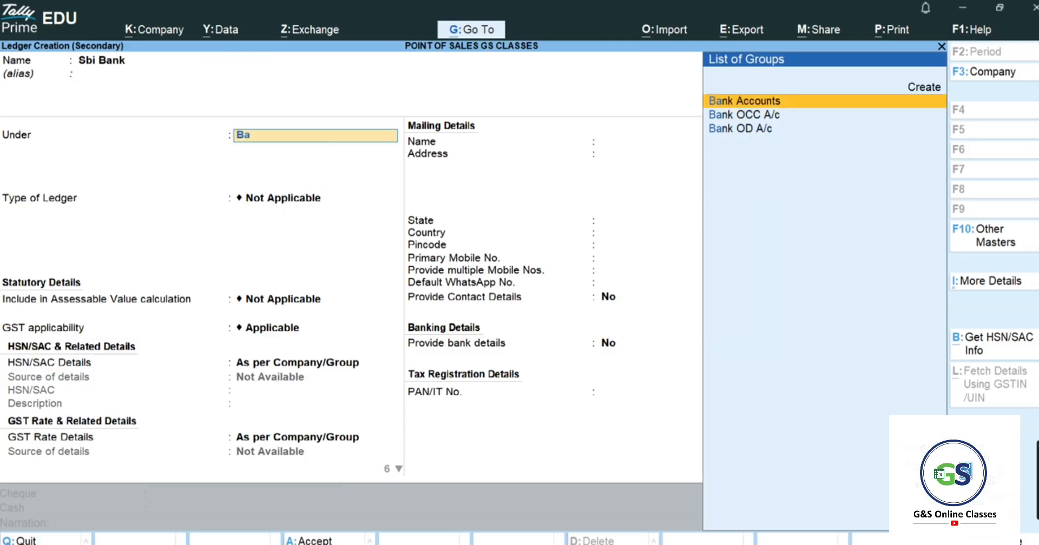
key(Return)
key(ctrl+a)
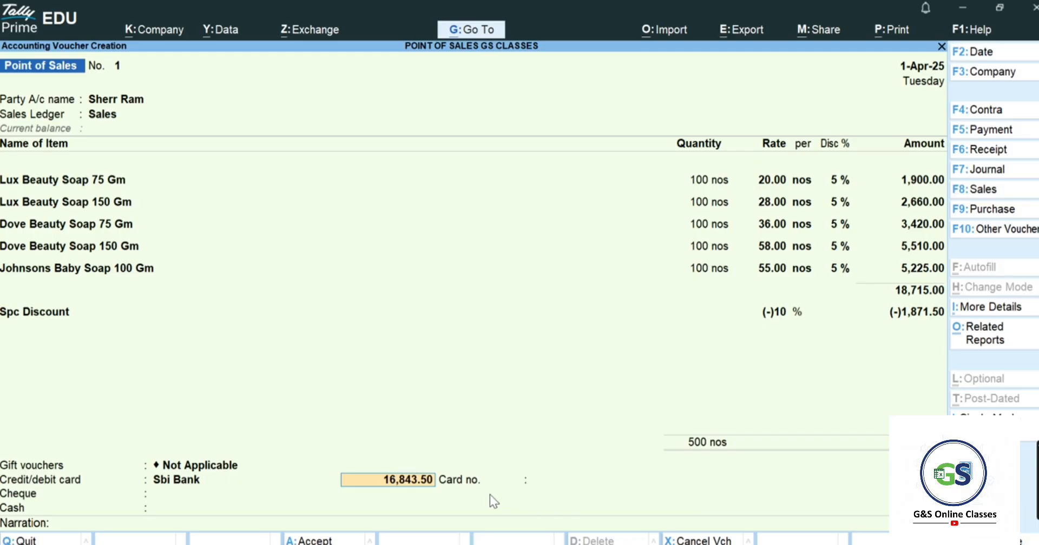
- Work out 30% of 16,843.50 in the calculator, giving 5,053.05 for the card share
key(alt+Tab)
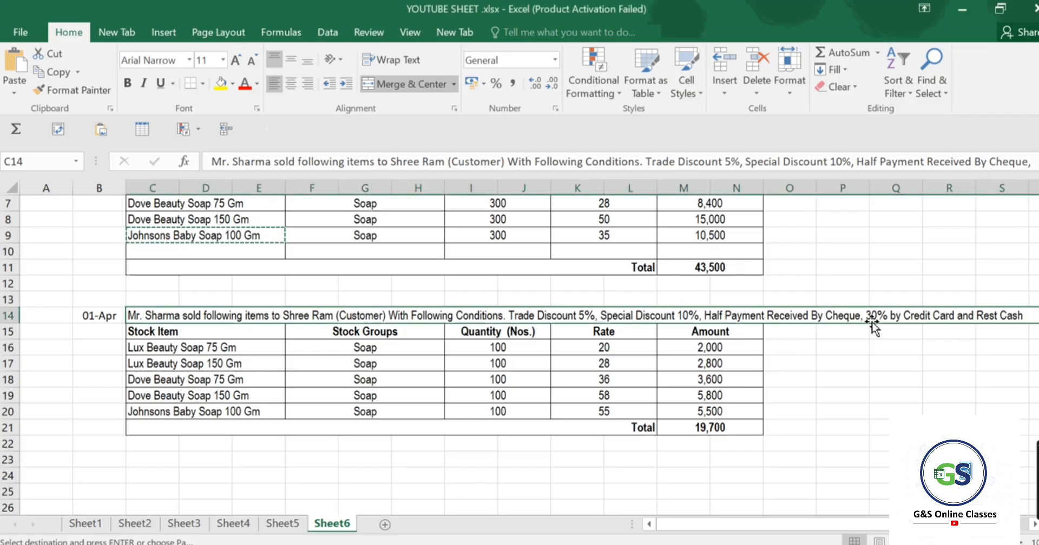
key(alt+Tab)
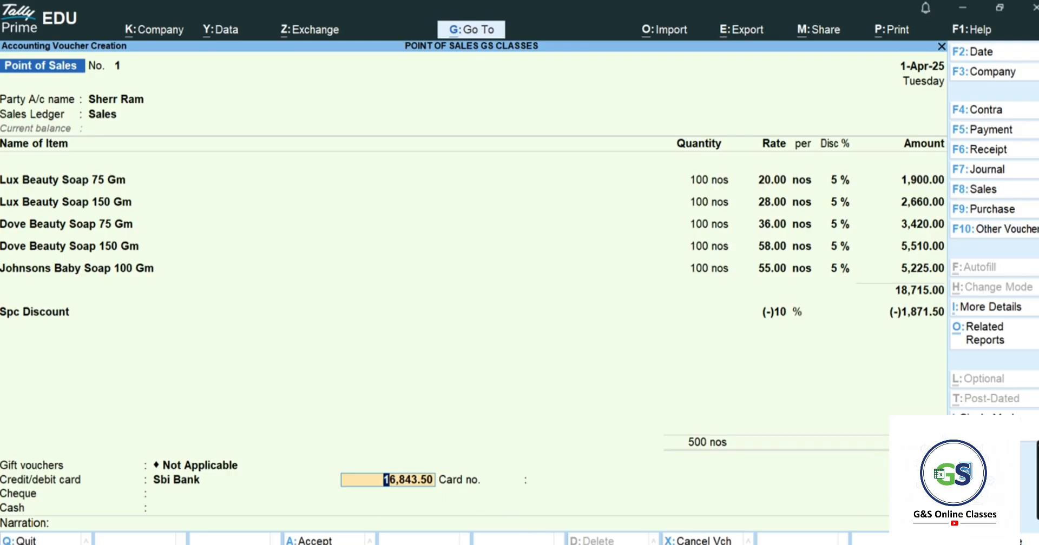
mouse_move(403, 544)
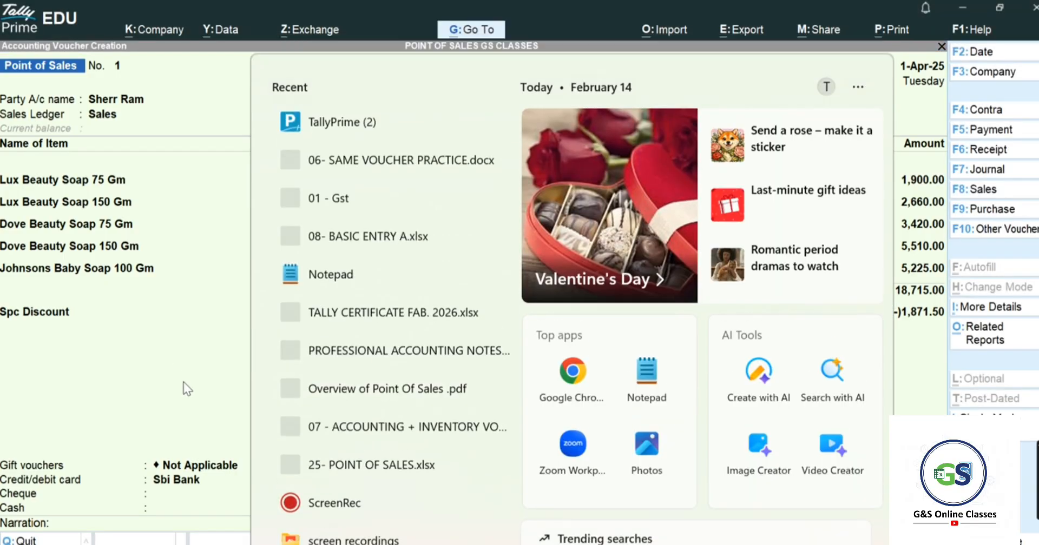
click(183, 382)
key(ctrl+n)
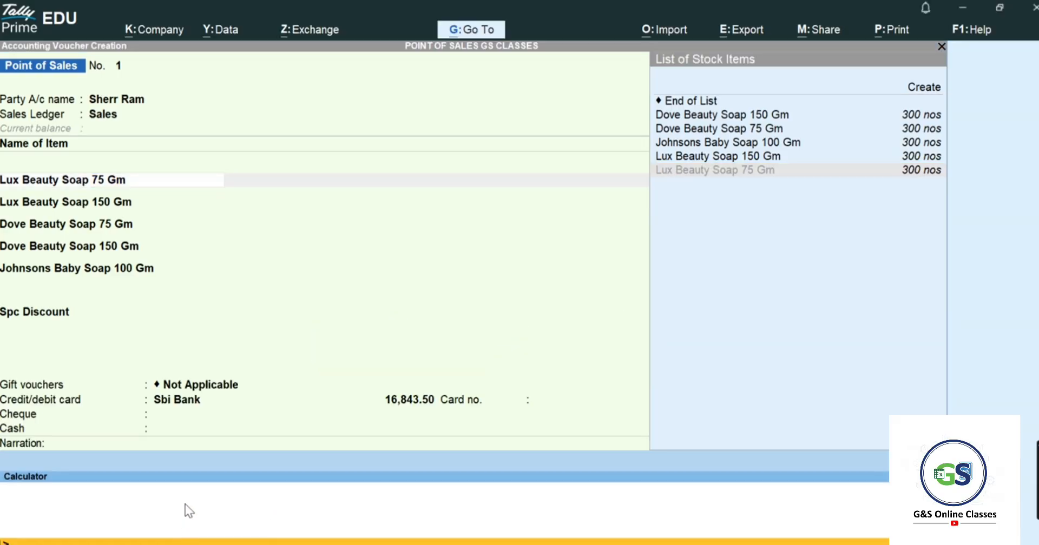
text(16843.5)
text(0*30%)
key(Return)
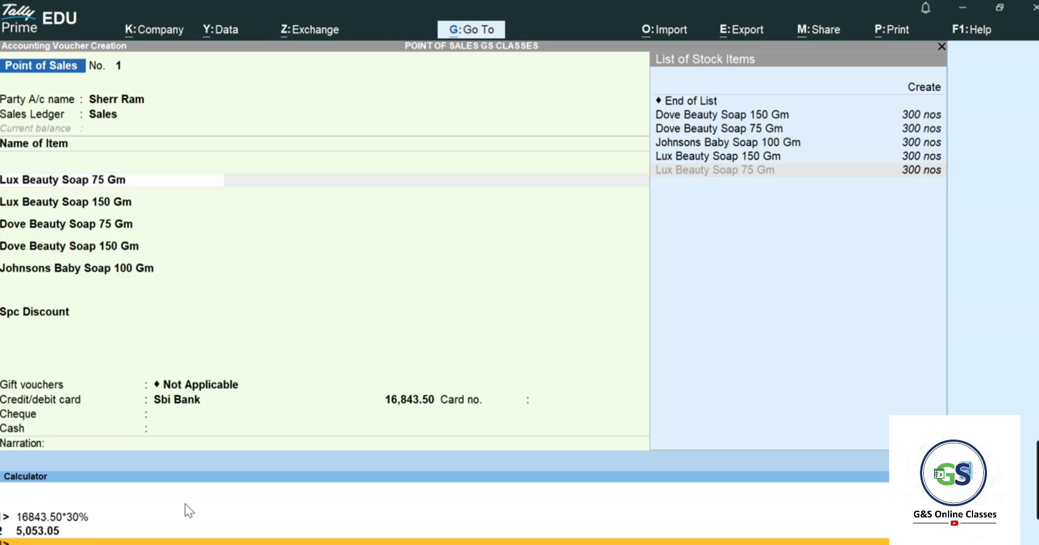
- Set the card payment amount to 5,053.05 and enter the card number
click(467, 453)
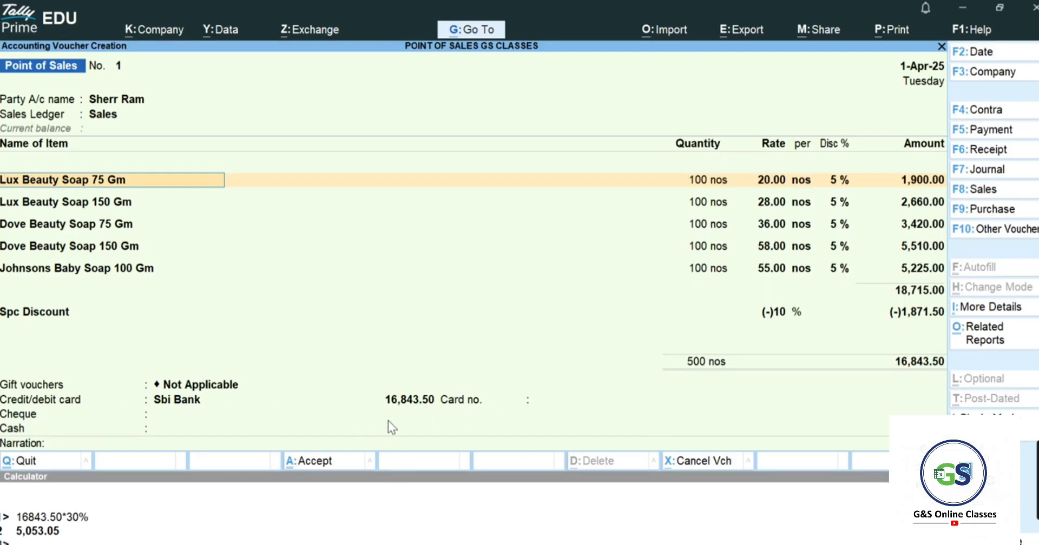
click(416, 401)
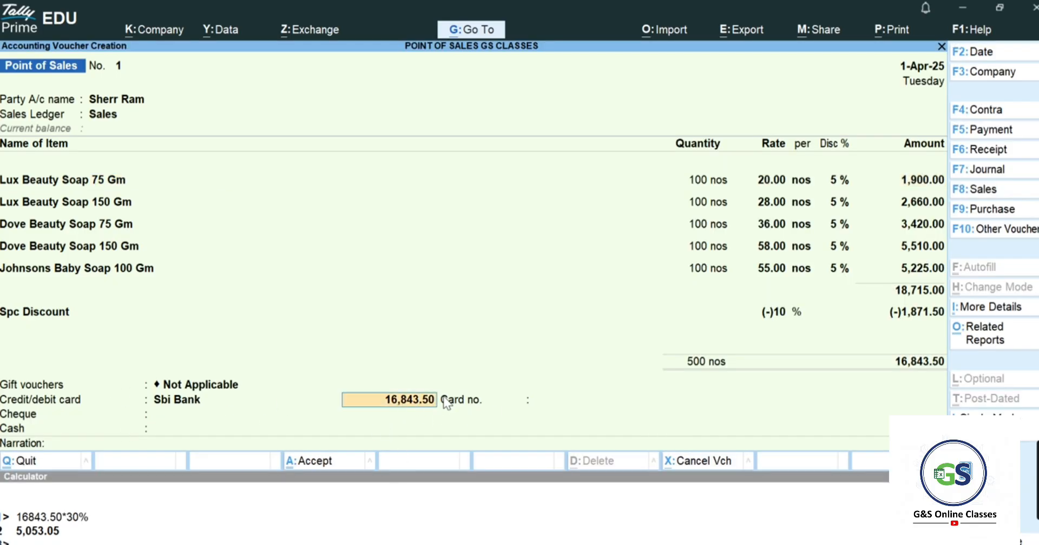
text(5053.05)
key(Return)
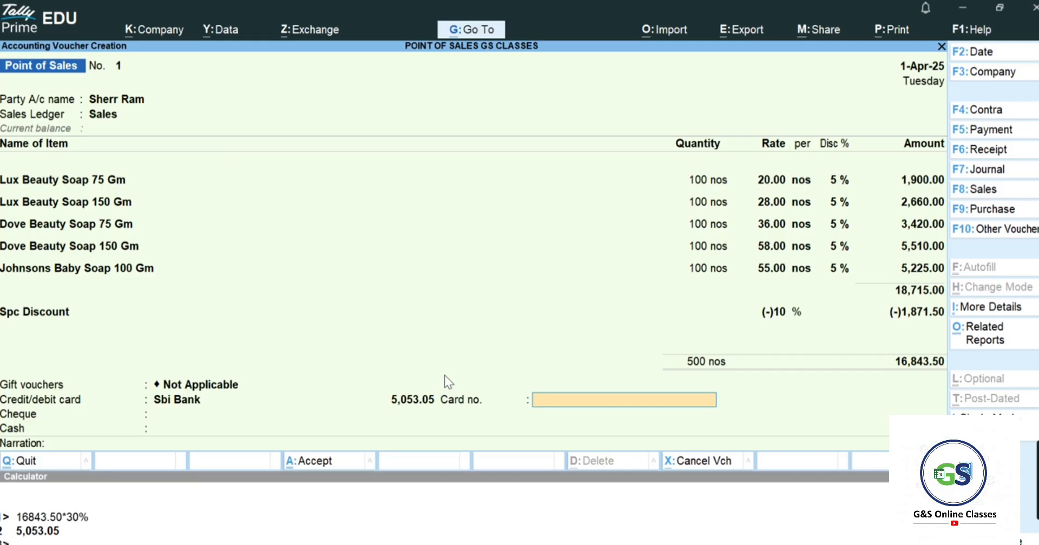
text(44444444444)
key(Return)
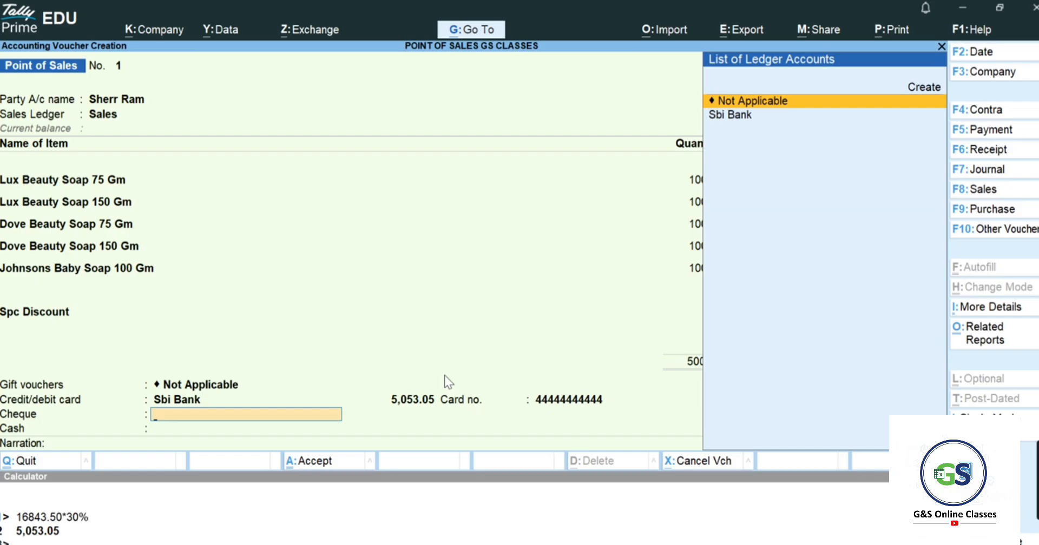
- Choose Sbi Bank as the ledger for the cheque payment
key(alt+Tab)
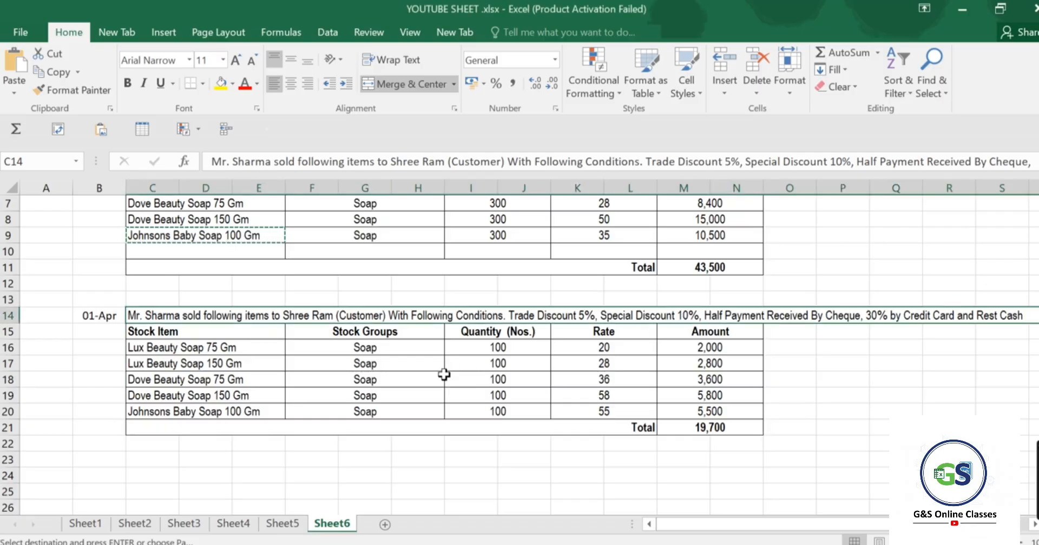
key(alt+Tab)
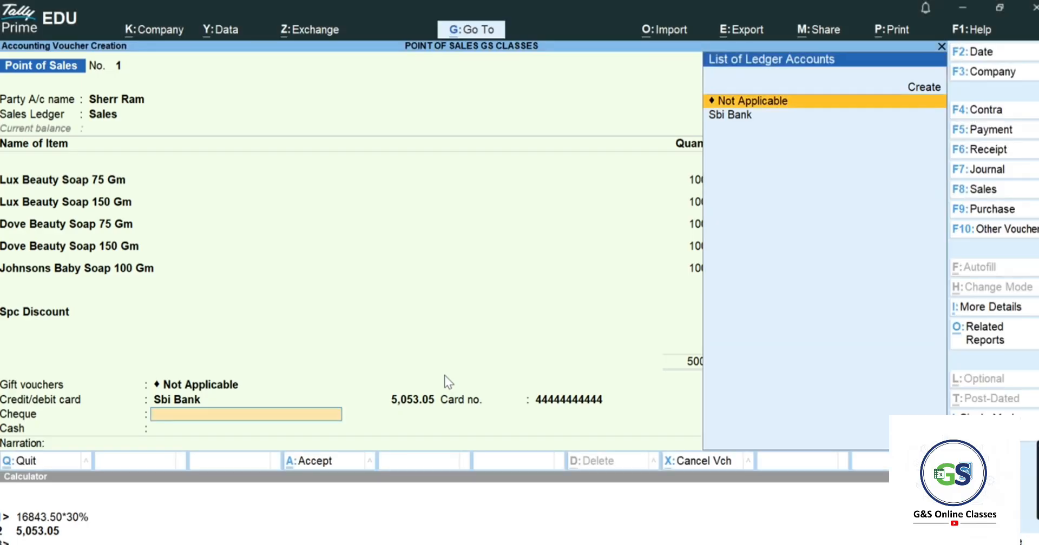
key(Down)
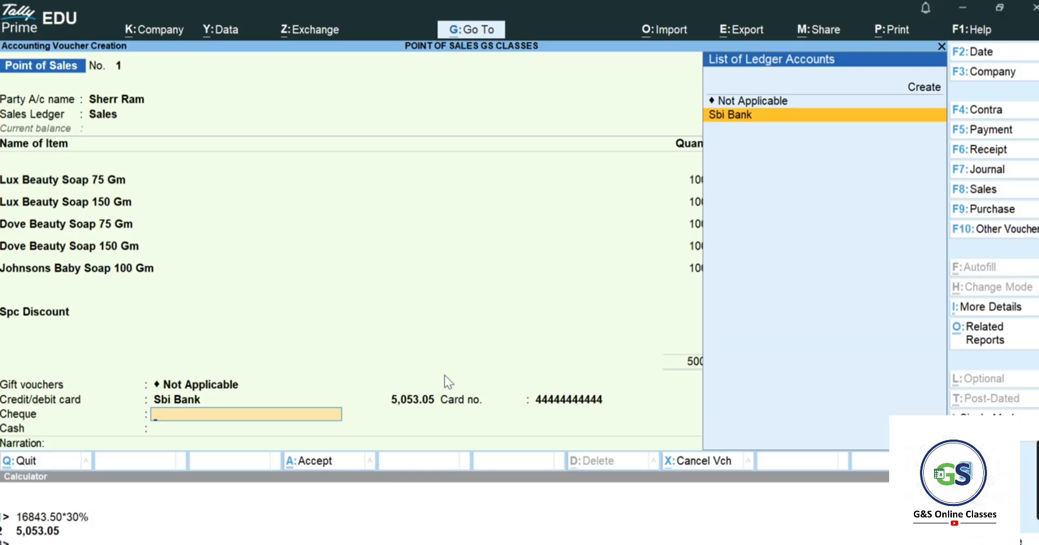
key(Return)
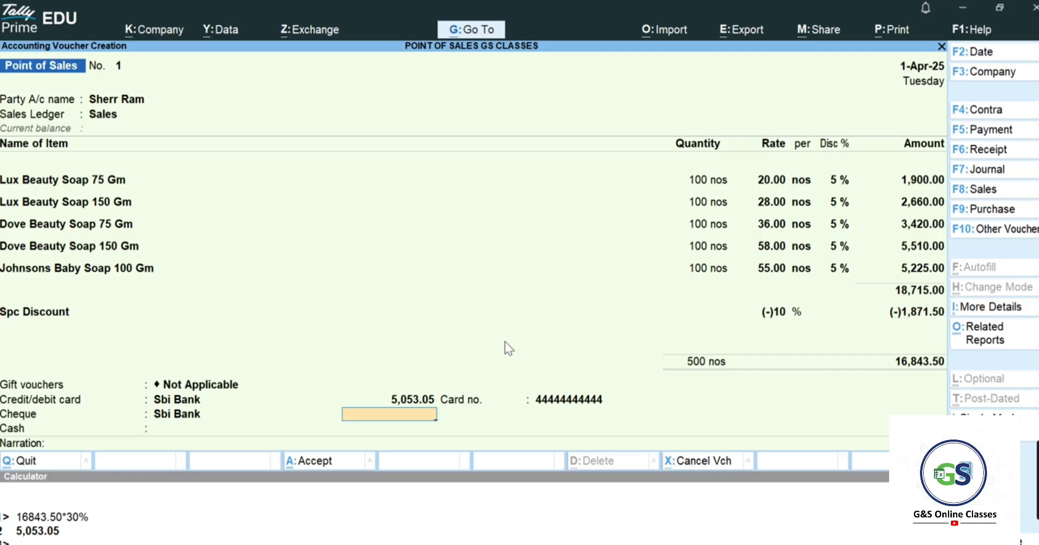
- Calculate 50% of 16,843.50 and enter 8,421.75 as the cheque amount
click(29, 542)
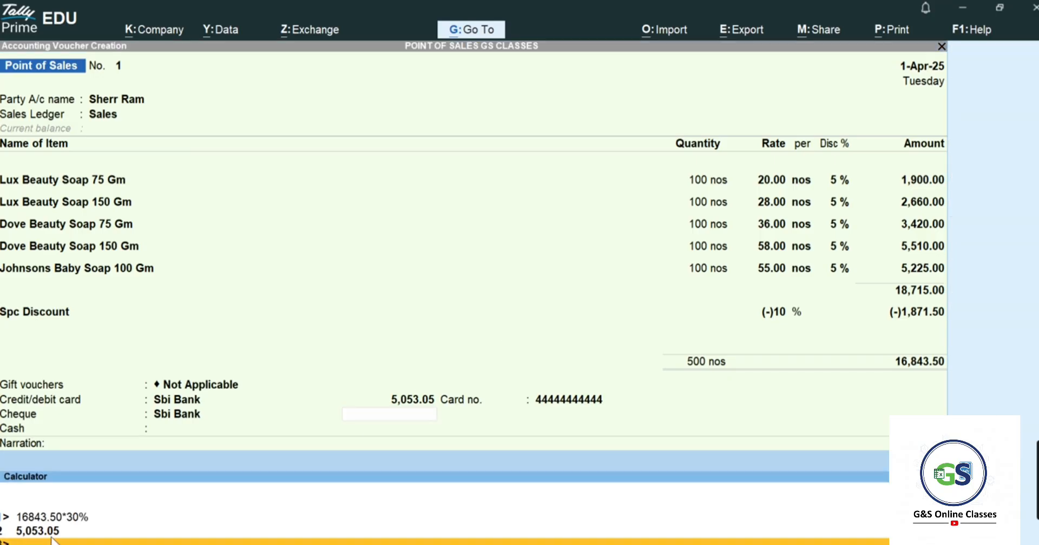
text(16843.)
text(50)
text(%)
key(Return)
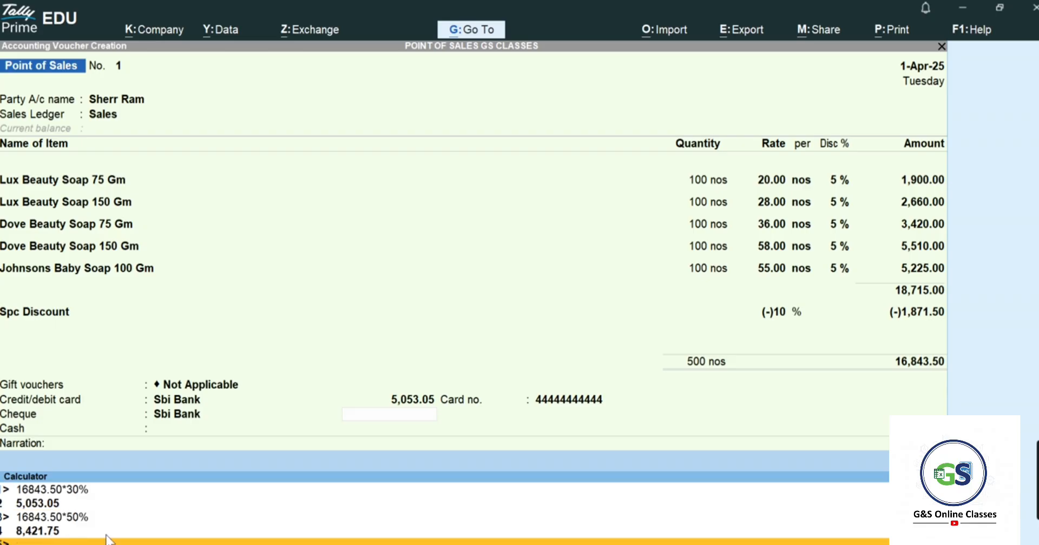
click(394, 418)
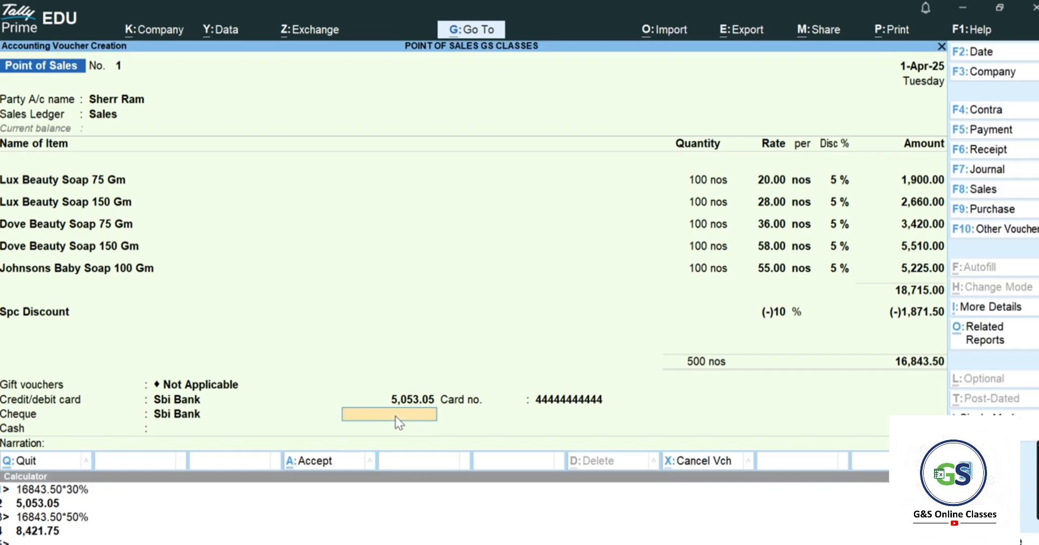
text(8421.75)
key(Return)
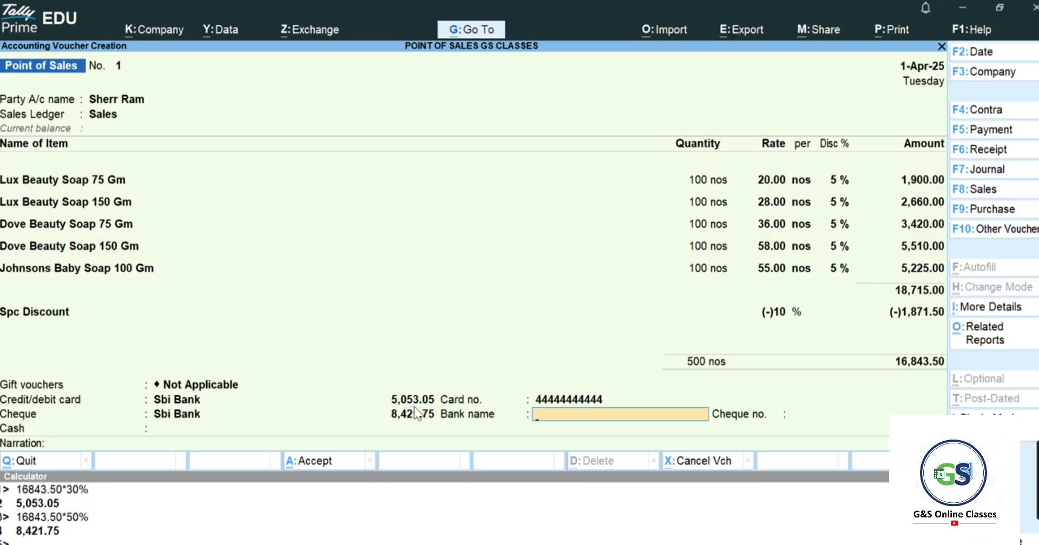
- Record the cheque's bank name as Sbi and enter the cheque number
text(454545454523)
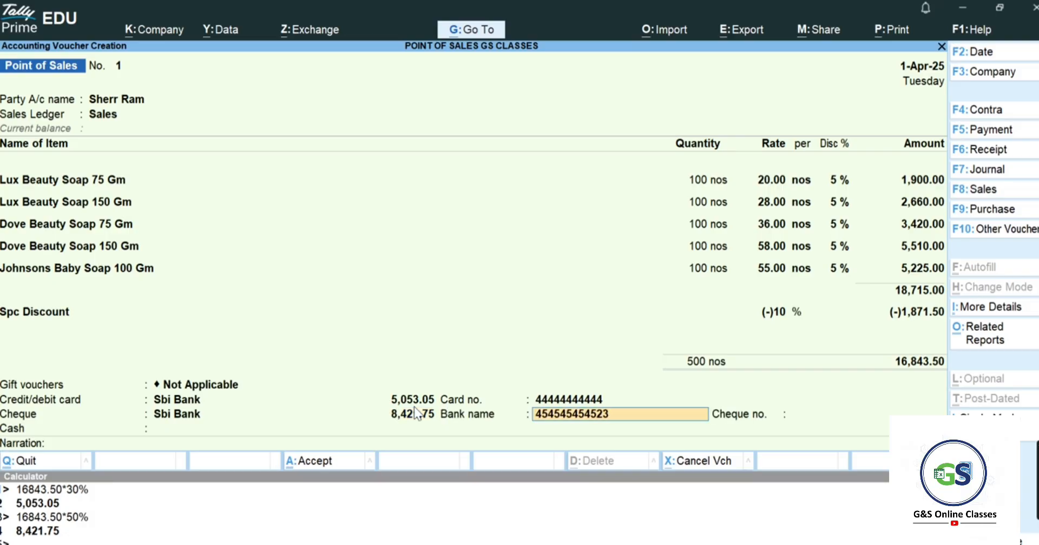
key(Return)
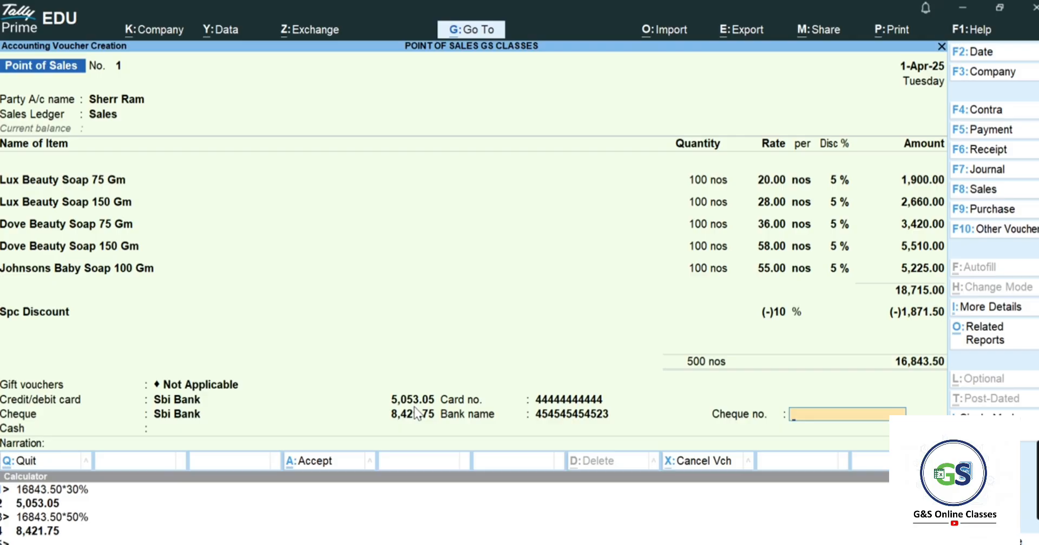
key(BackSpace)
key(BackSpace)
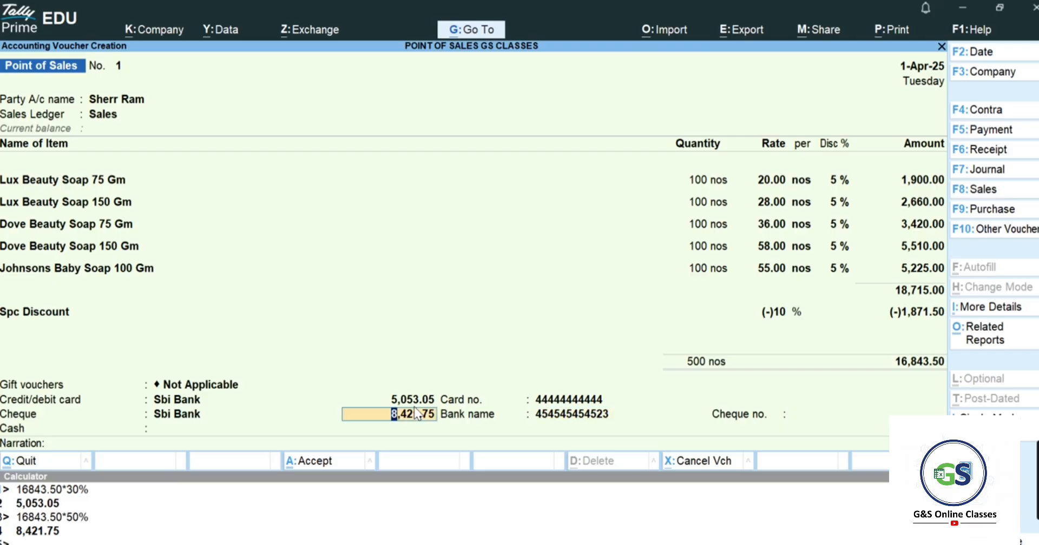
key(Return)
text(Sn)
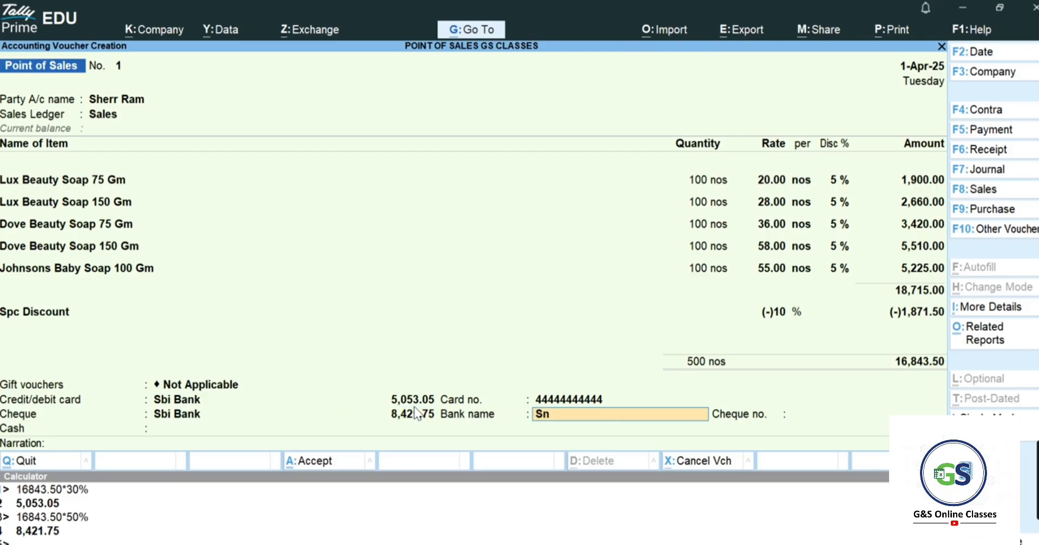
key(BackSpace)
text(bi)
key(Return)
text(343553)
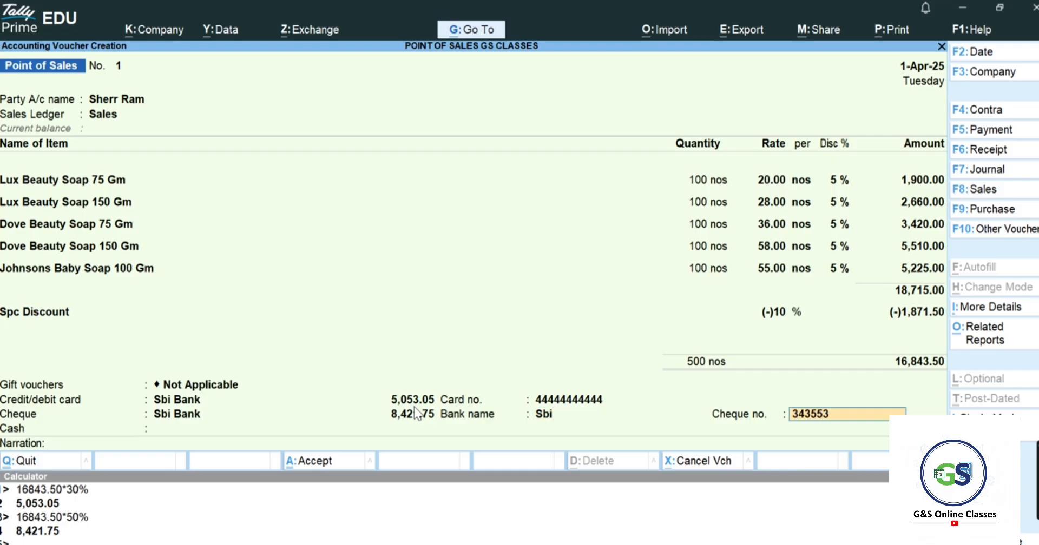
key(Return)
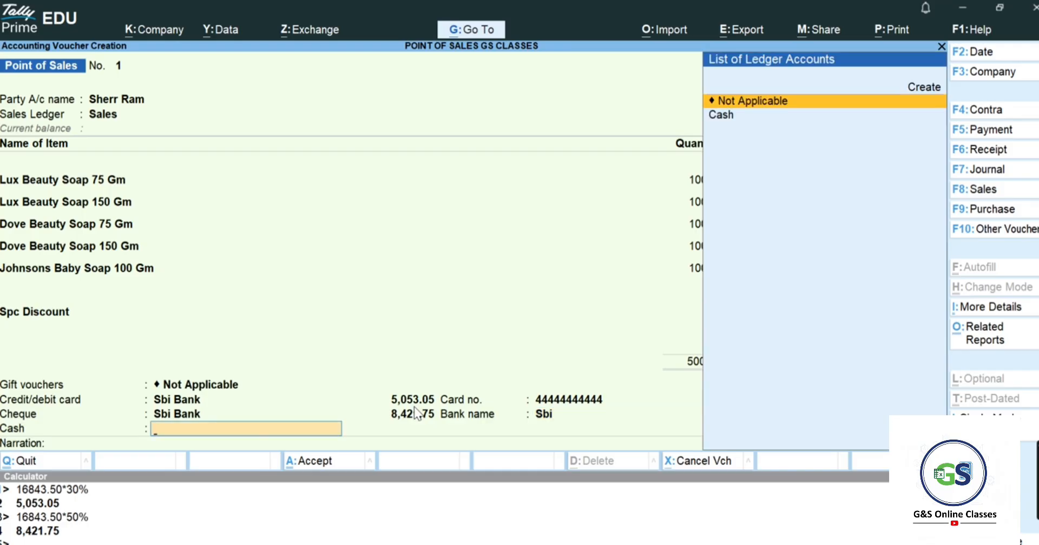
- Pay the remaining 3,368.70 through the Cash ledger with 3,368.70 tendered
key(Down)
key(Return)
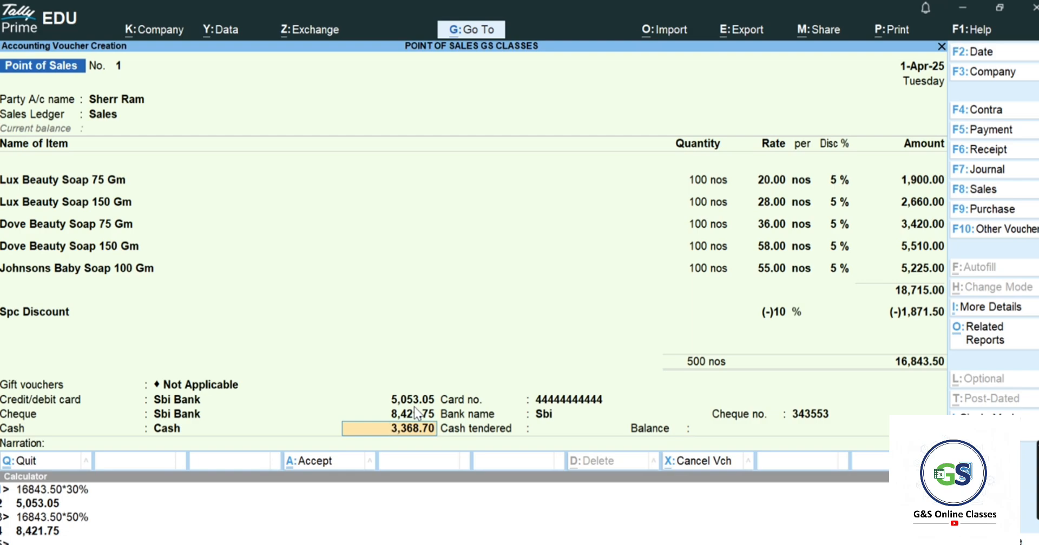
key(Return)
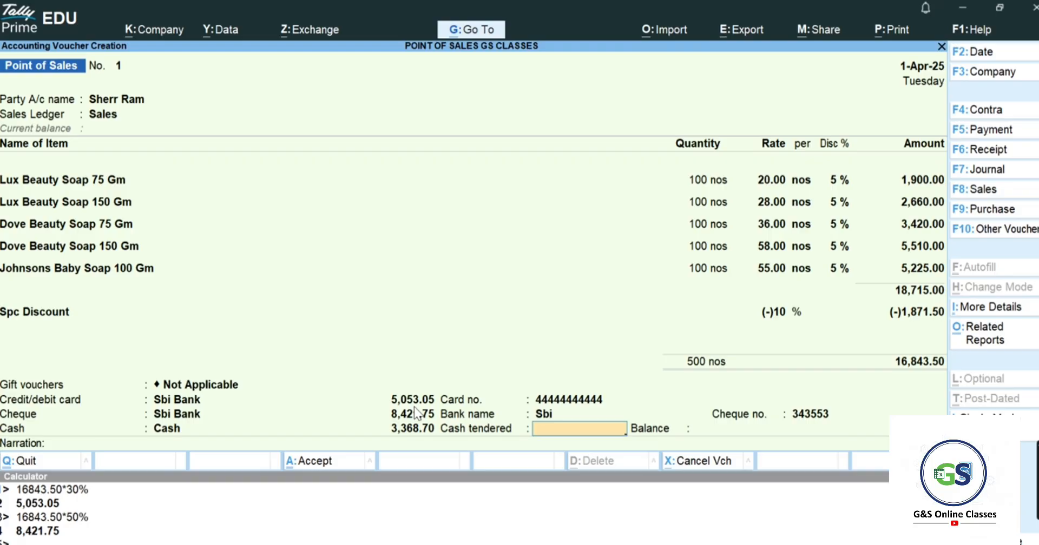
text(3368.70)
key(Return)
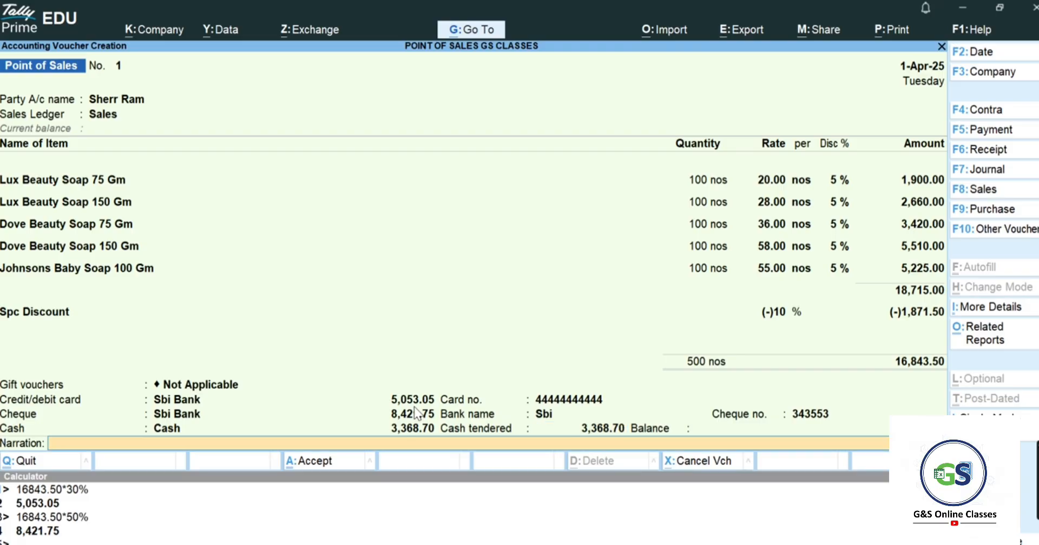
key(Return)
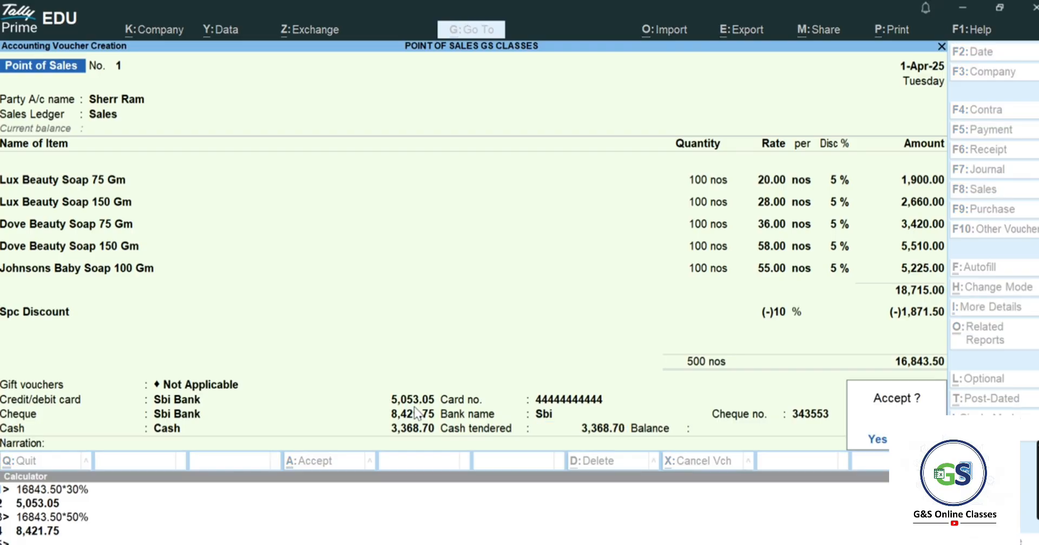
- Accept the voucher and open its invoice print preview
key(Return)
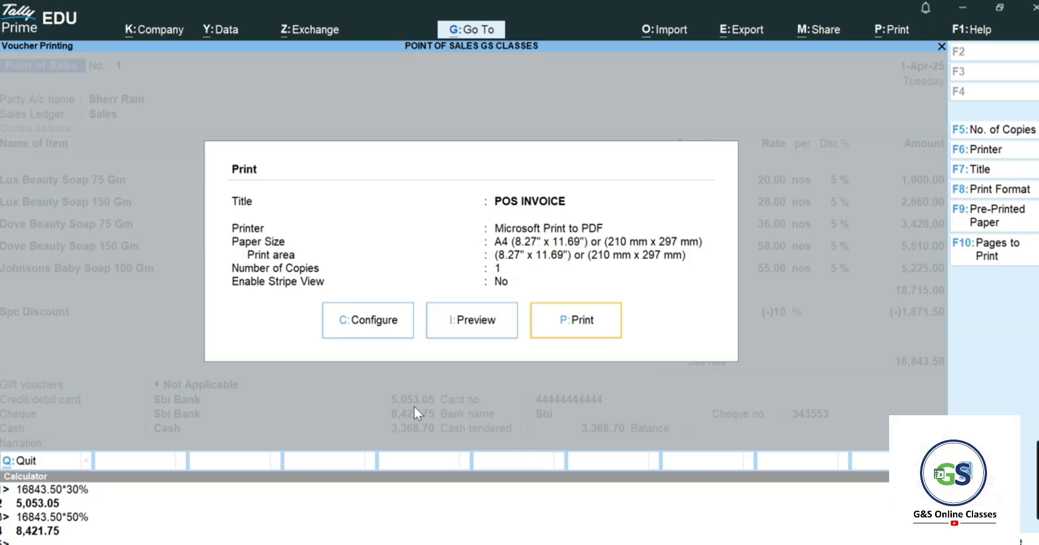
key(Left)
key(Return)
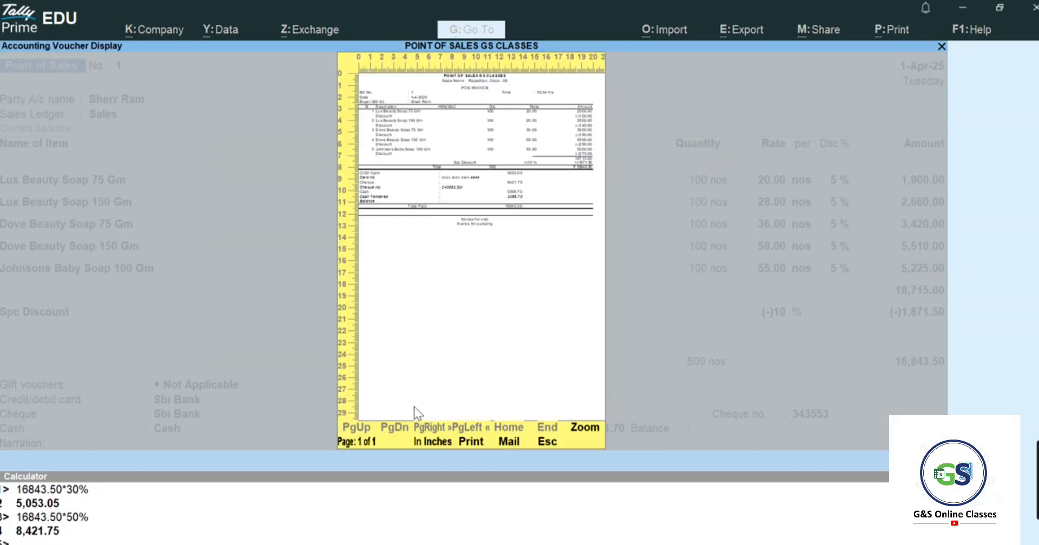
- Zoom the POS invoice preview to full size and review the card, cheque and cash split
click(586, 429)
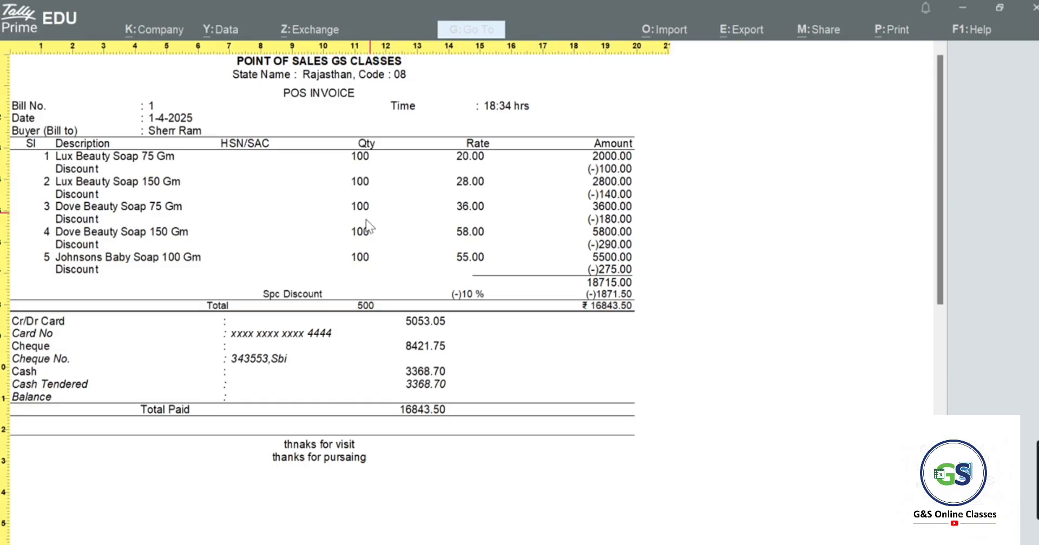
scroll(341, 268, down, 2)
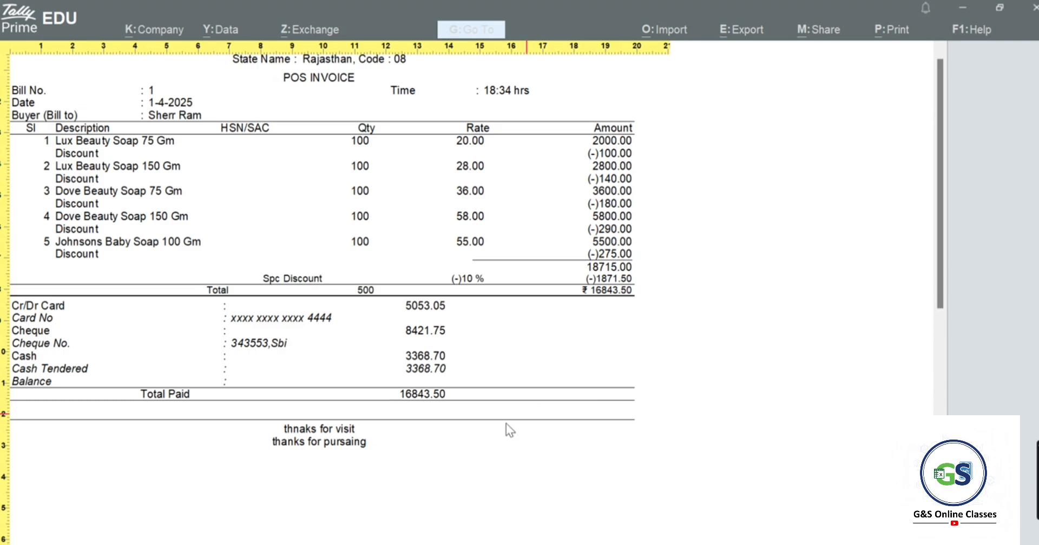
scroll(330, 449, down, 3)
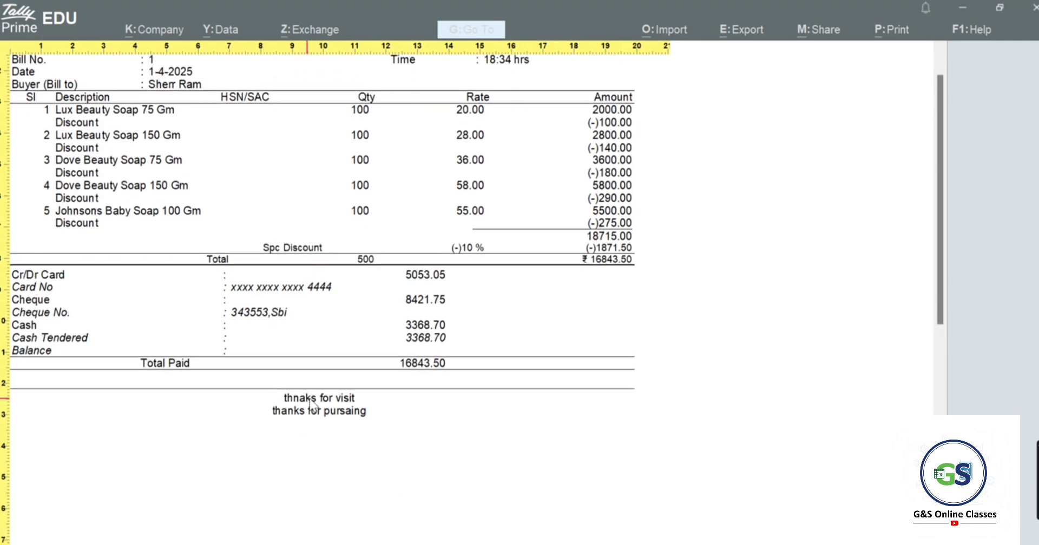
scroll(365, 422, up, 4)
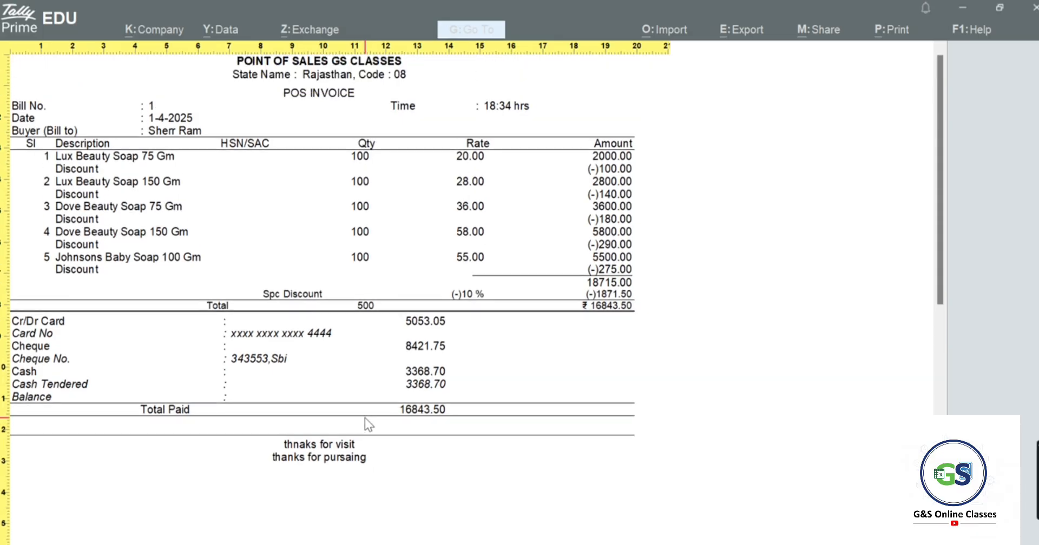
scroll(367, 422, down, 1)
scroll(374, 412, down, 1)
scroll(374, 410, up, 2)
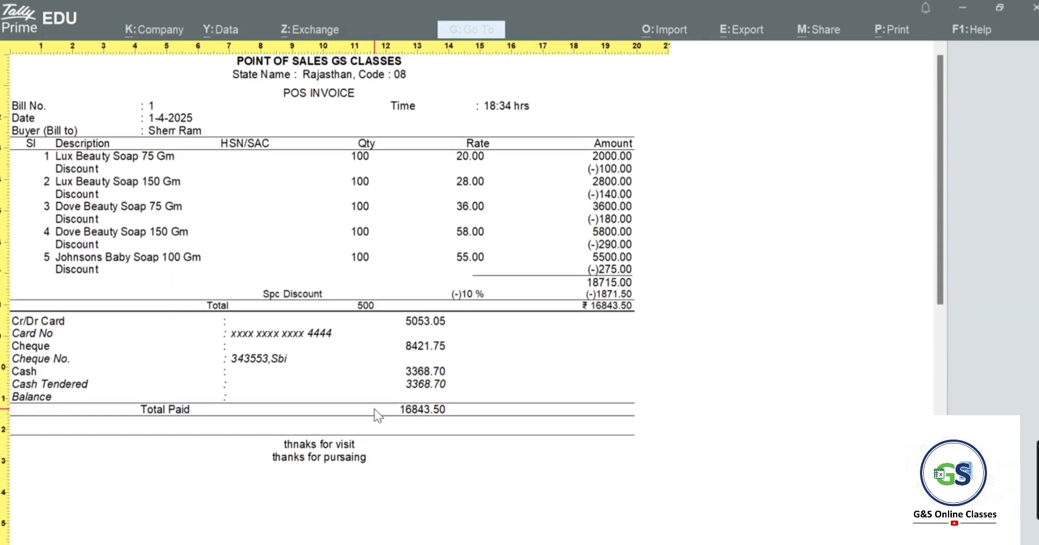